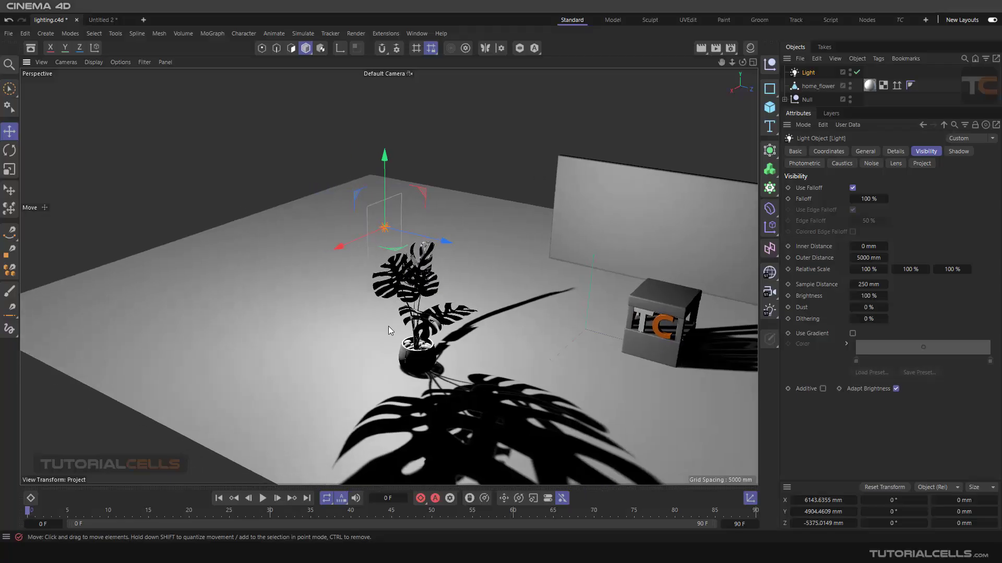
# Step: Render a viewport preview of the plant's shadow and set the light's shadow type to Raytraced (Hard)
pyautogui.keyDown('alt'); pyautogui.moveTo(381, 261); pyautogui.dragTo(393, 315); pyautogui.keyUp('alt')
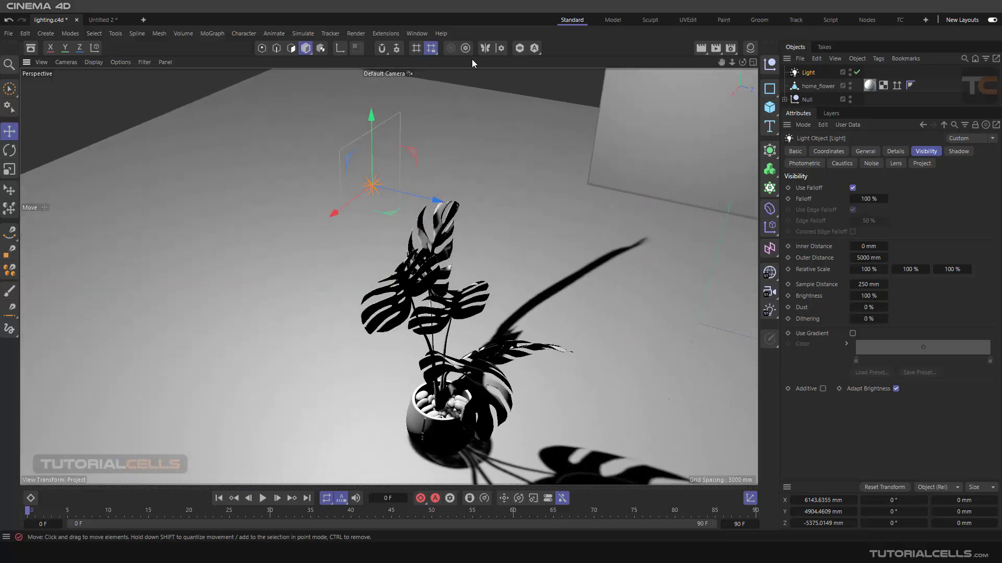
pyautogui.click(701, 48)
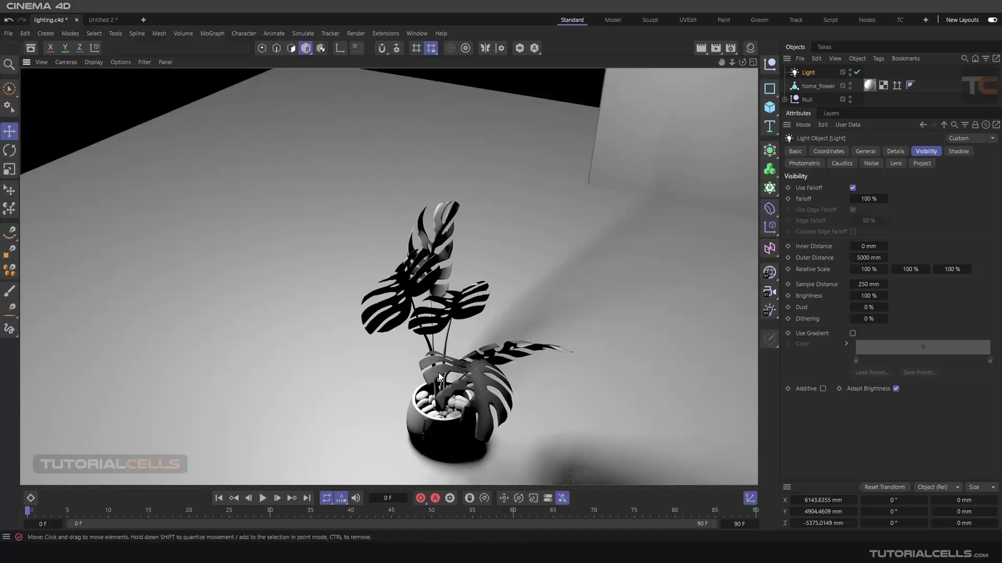
pyautogui.click(865, 151)
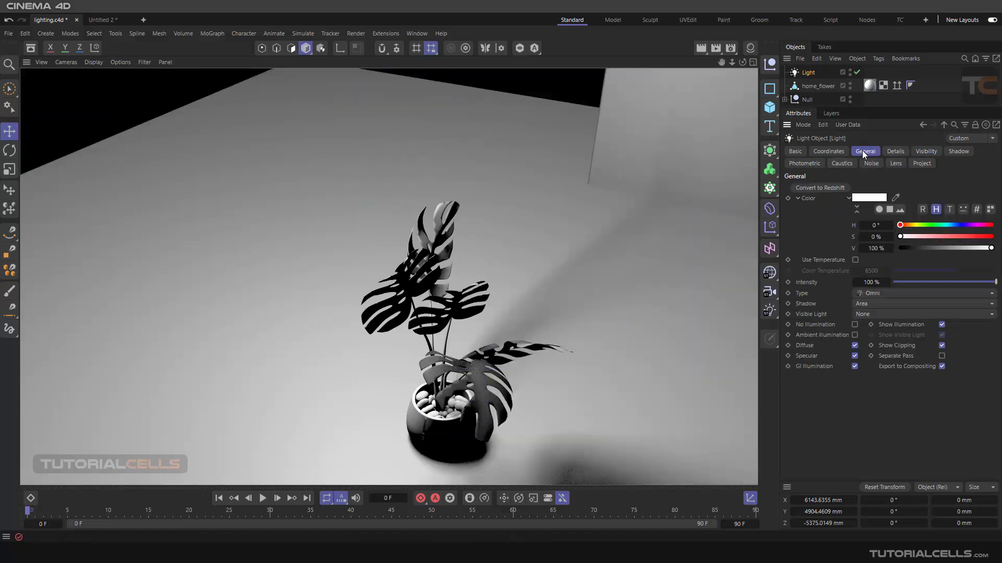
pyautogui.click(865, 303)
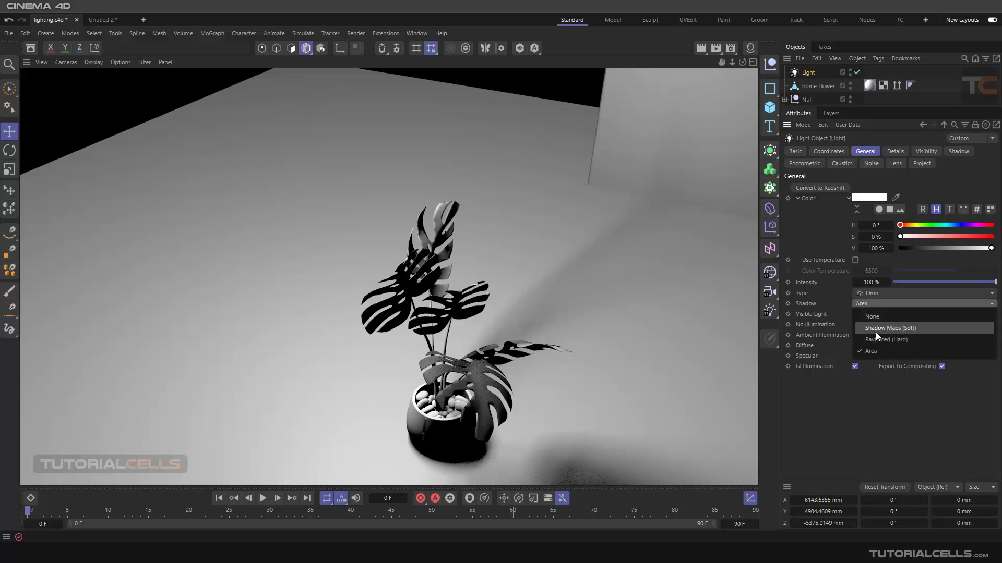
pyautogui.click(875, 339)
# Step: Move the light inside the TC box, to about X 21, Y 1411, Z 2840 mm, checking its placement in the orthographic views
pyautogui.keyDown('alt'); pyautogui.moveTo(347, 235); pyautogui.dragTo(265, 256); pyautogui.keyUp('alt')
pyautogui.moveTo(224, 168); pyautogui.dragTo(420, 261)
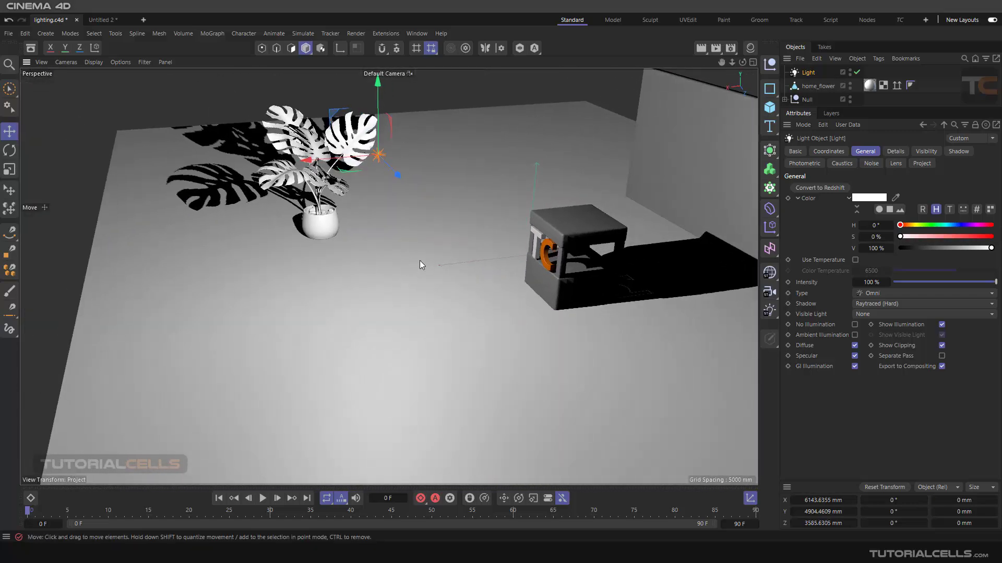
pyautogui.middleClick(431, 260)
pyautogui.middleClick(502, 337)
pyautogui.scroll(-5, 433, 251)
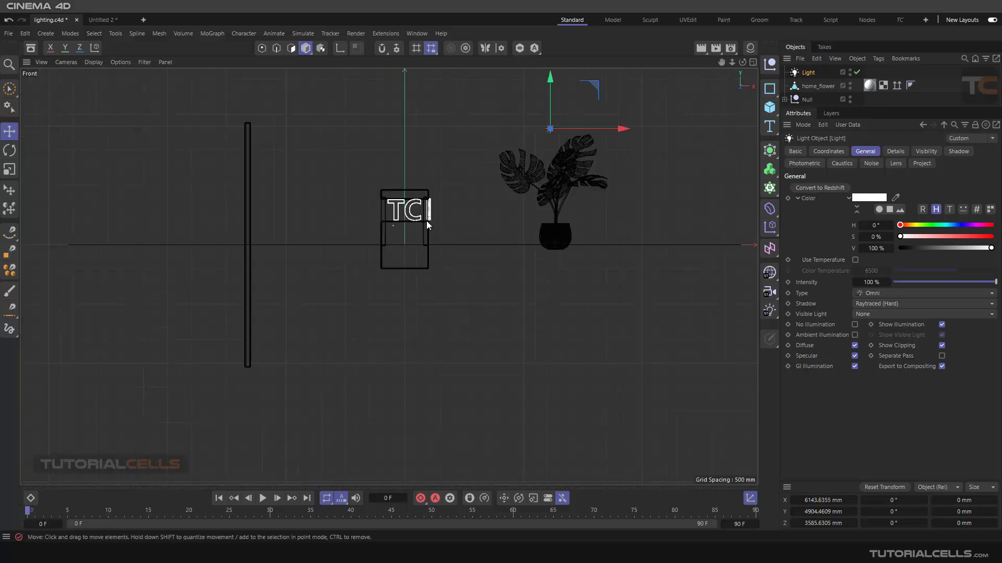
pyautogui.moveTo(540, 123); pyautogui.dragTo(459, 170)
pyautogui.scroll(2, 418, 186)
pyautogui.middleClick(413, 218)
pyautogui.moveTo(361, 336); pyautogui.dragTo(305, 342)
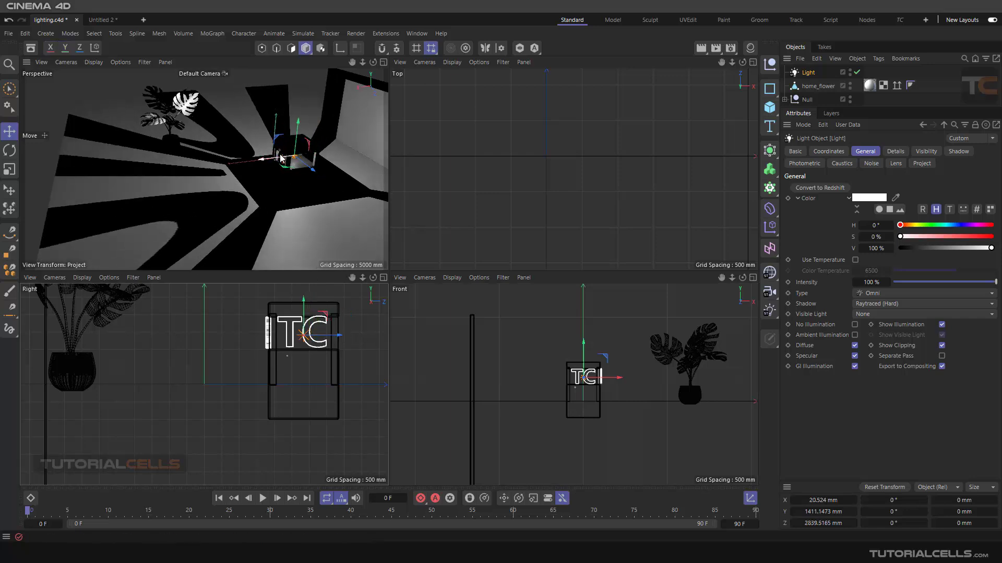
# Step: Render a close perspective preview of the TC box with the light inside it
pyautogui.middleClick(378, 245)
pyautogui.keyDown('alt'); pyautogui.moveTo(386, 246); pyautogui.dragTo(595, 261); pyautogui.keyUp('alt')
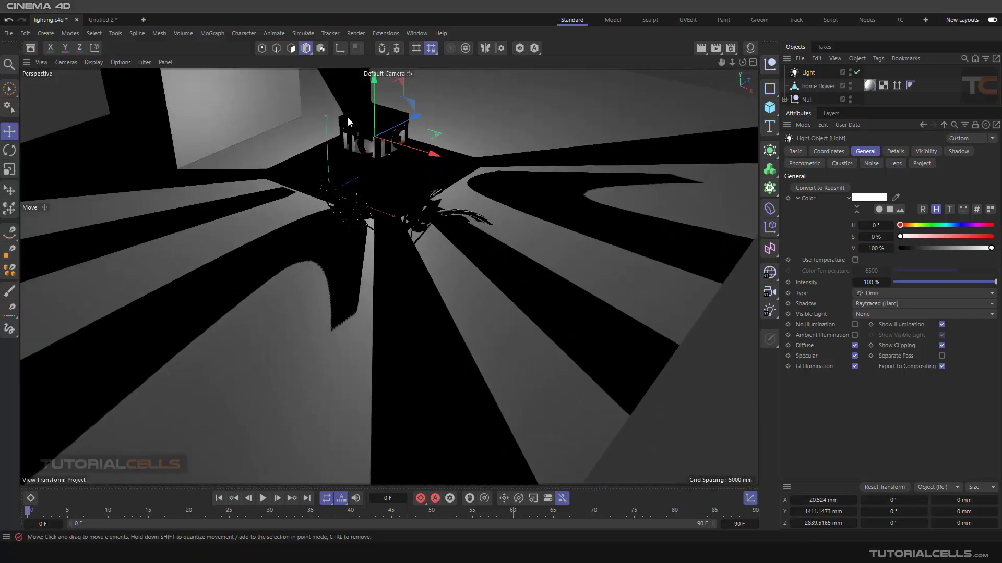
pyautogui.scroll(2, 356, 116)
pyautogui.scroll(3, 420, 157)
pyautogui.keyDown('alt'); pyautogui.moveTo(420, 157); pyautogui.dragTo(466, 238, button='middle'); pyautogui.keyUp('alt')
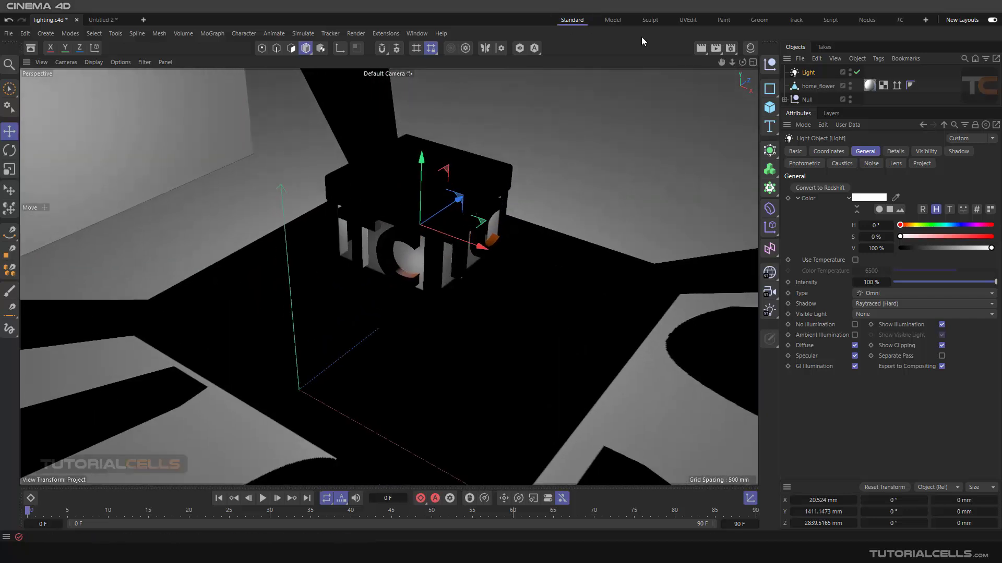
pyautogui.click(702, 48)
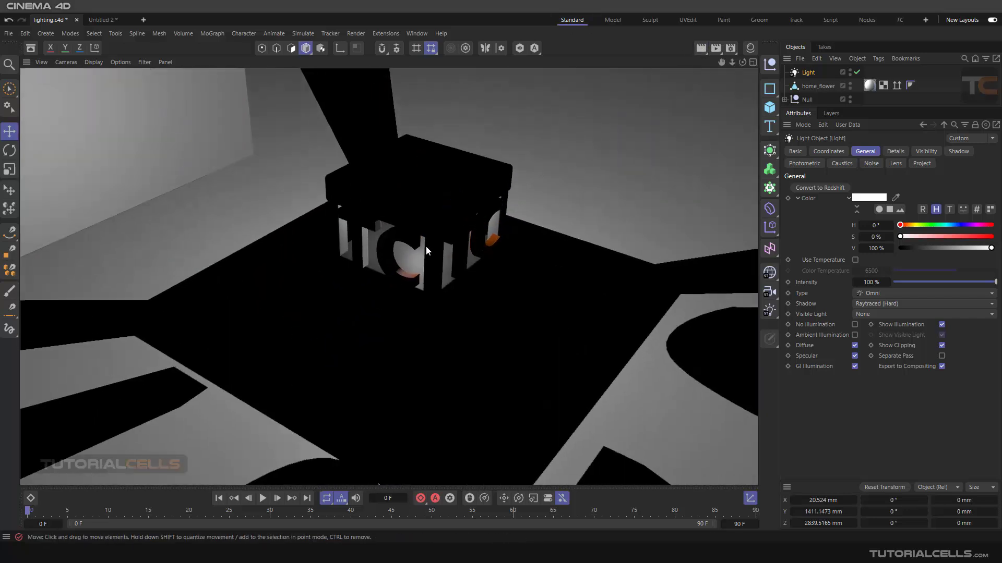
# Step: Move the light out of the TC box and above the floor, to about X 3098, Y 3262, Z -1098 mm
pyautogui.keyDown('alt'); pyautogui.moveTo(424, 230); pyautogui.dragTo(282, 241); pyautogui.keyUp('alt')
pyautogui.moveTo(570, 265); pyautogui.dragTo(671, 293)
pyautogui.moveTo(620, 250); pyautogui.dragTo(630, 155)
pyautogui.moveTo(666, 229); pyautogui.dragTo(394, 198)
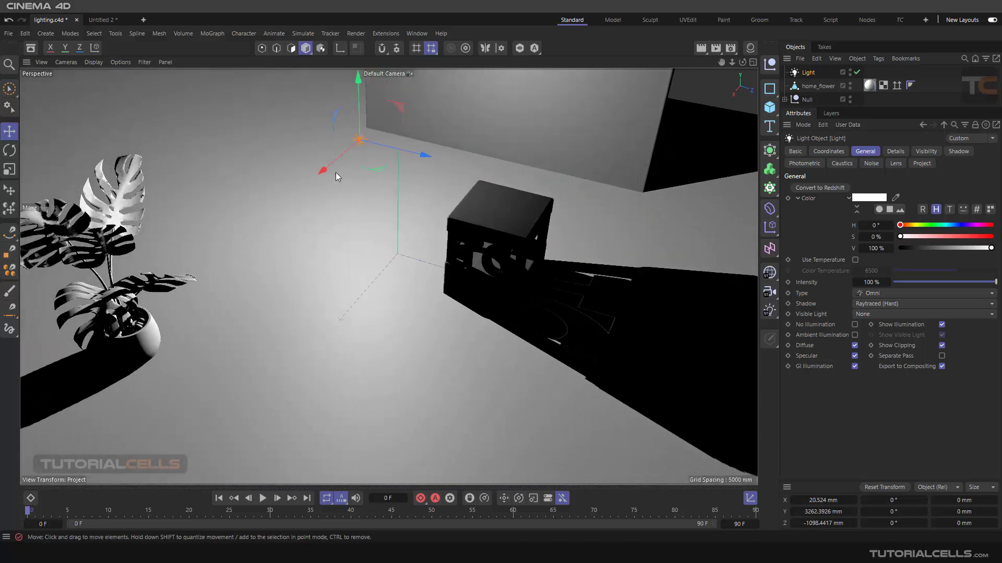
pyautogui.moveTo(337, 174); pyautogui.dragTo(278, 208)
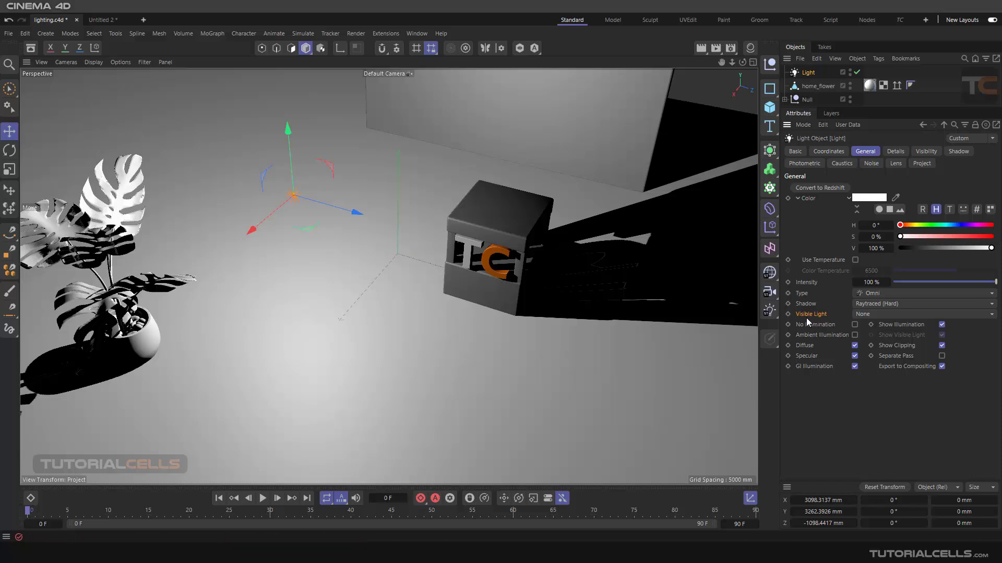
# Step: Set the light's Visible Light option to Visible and render a viewport preview of its glow
pyautogui.click(920, 152)
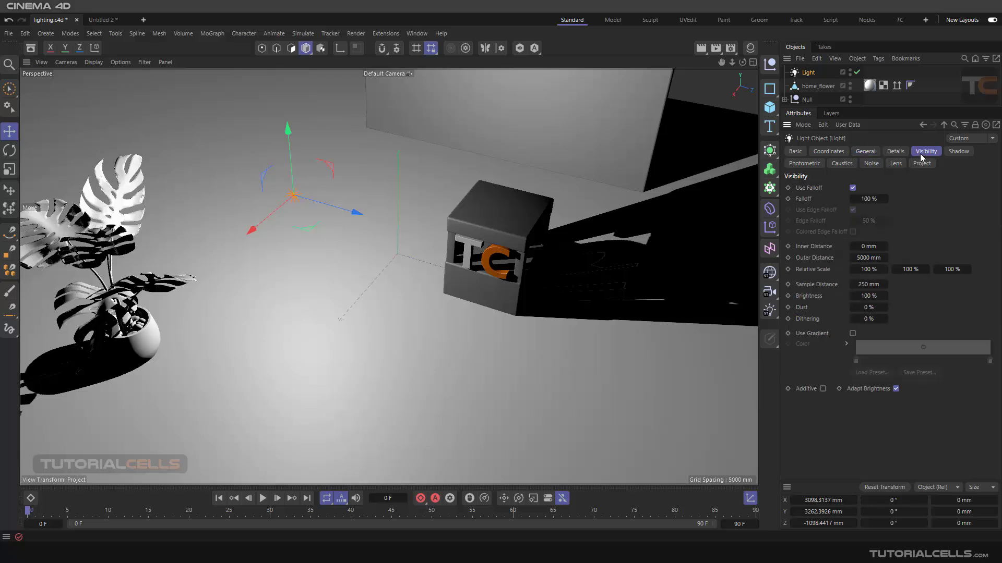
pyautogui.click(866, 152)
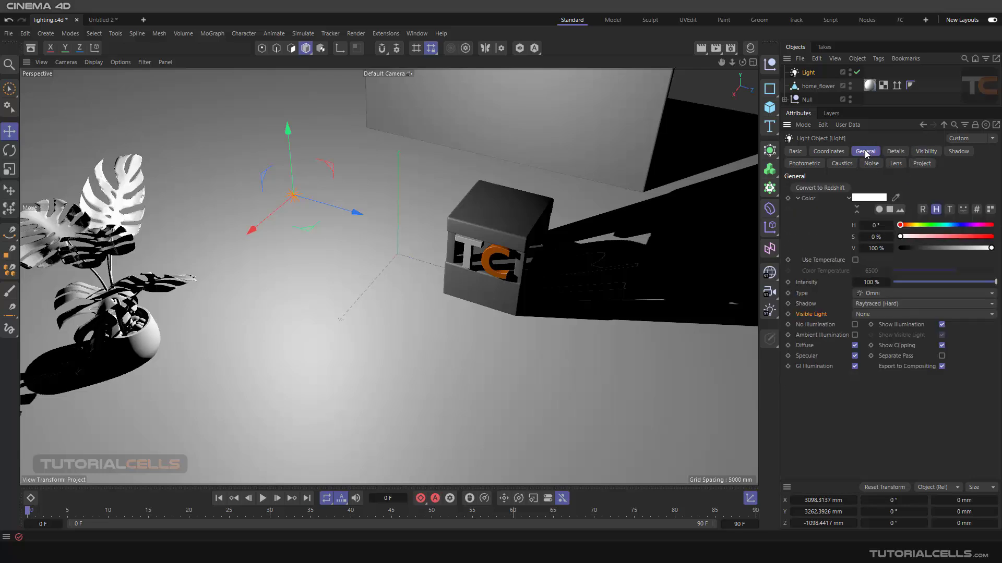
pyautogui.click(860, 314)
pyautogui.click(874, 339)
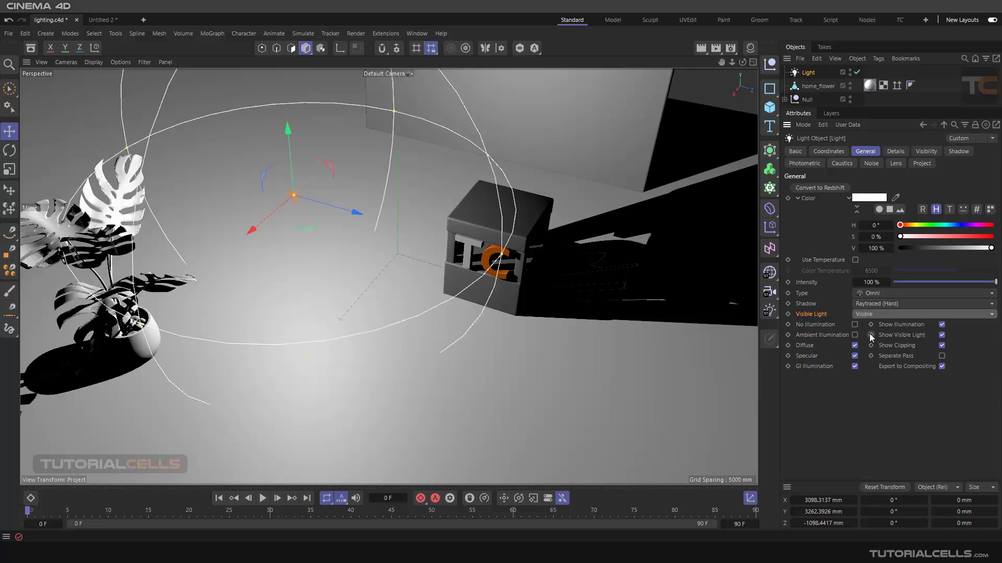
pyautogui.keyDown('alt'); pyautogui.moveTo(431, 218); pyautogui.dragTo(330, 219); pyautogui.keyUp('alt')
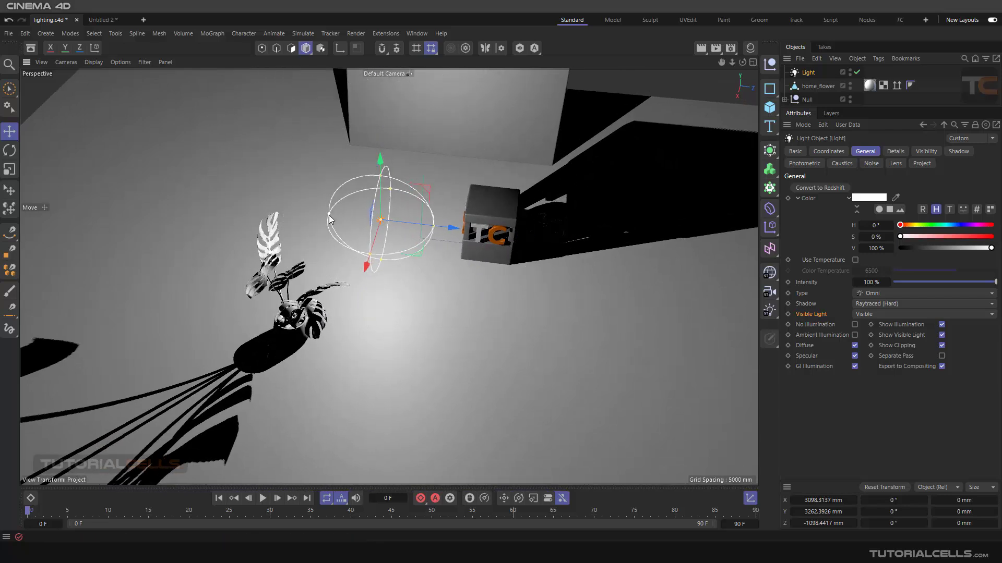
pyautogui.click(702, 51)
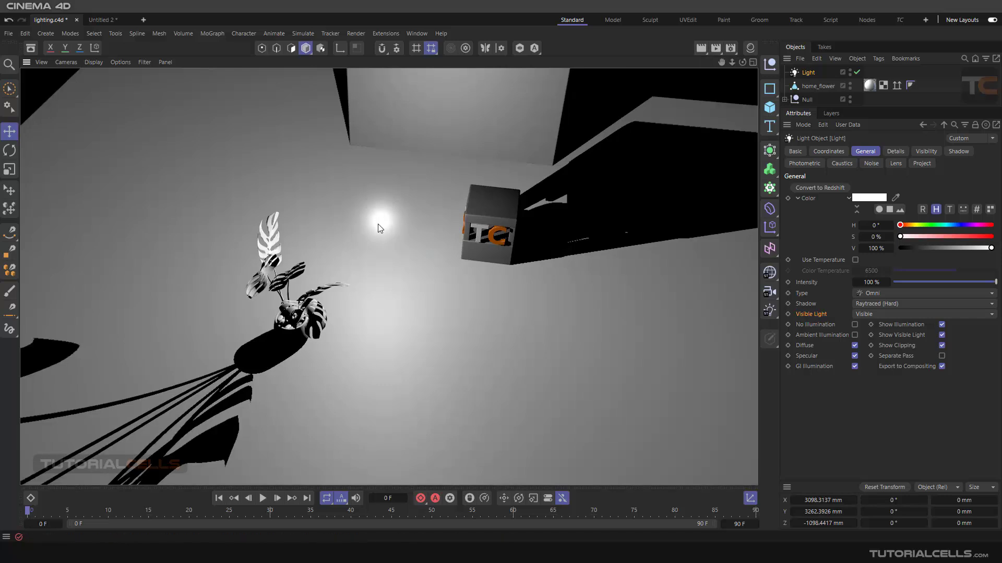
# Step: Enlarge the light's visible radius until it surrounds the plant and the TC box, and render a preview
pyautogui.click(801, 73)
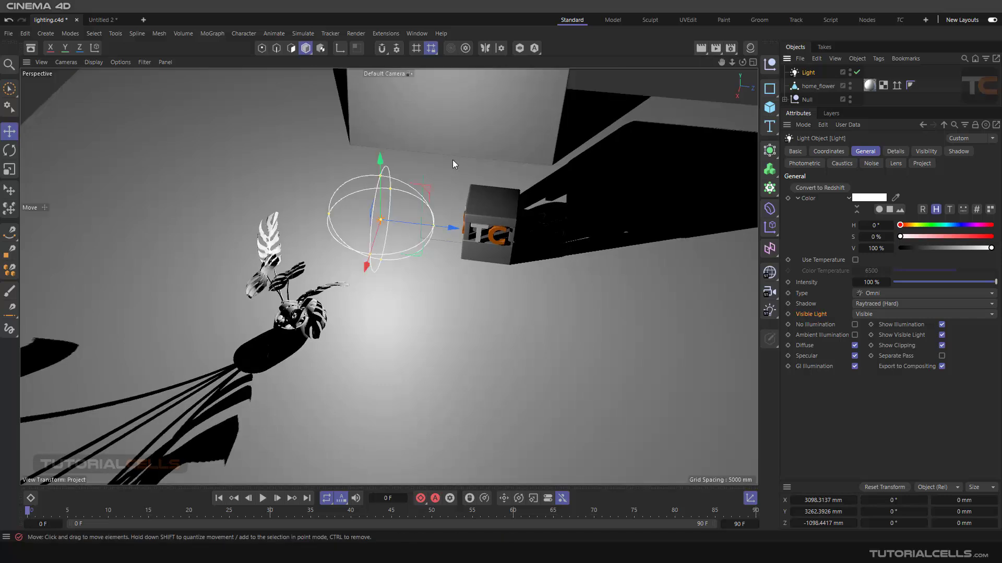
pyautogui.moveTo(330, 214); pyautogui.dragTo(181, 197)
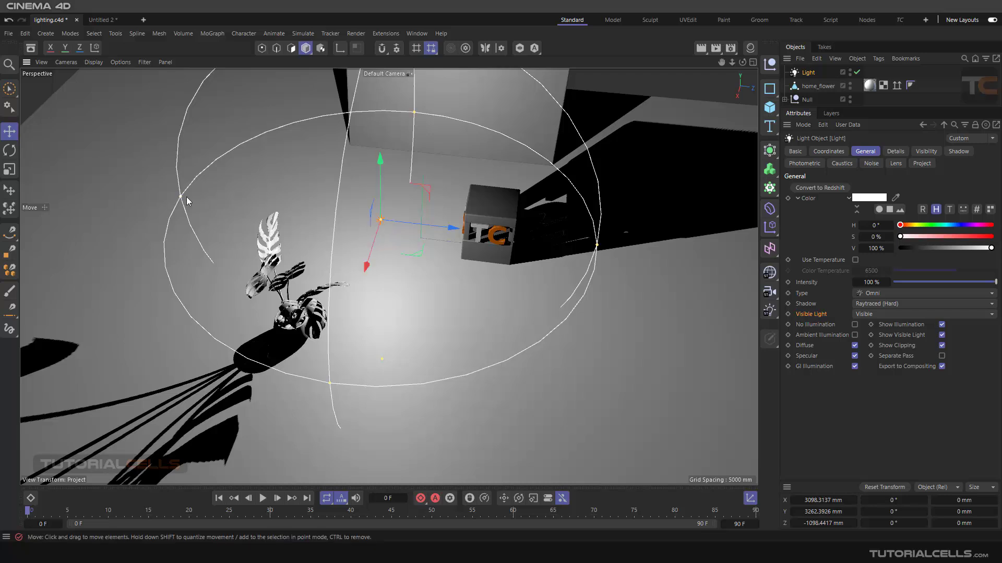
pyautogui.click(703, 50)
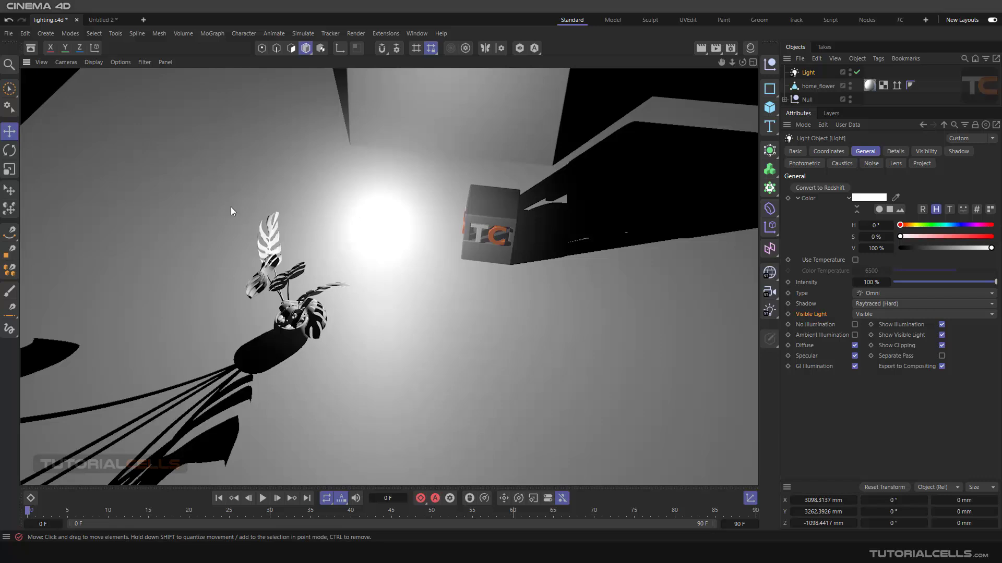
# Step: Move the light back inside the TC box, to about X 54, Y 1409, Z 3163 mm
pyautogui.moveTo(372, 241)
pyautogui.keyDown('alt'); pyautogui.mouseDown()
pyautogui.moveTo(337, 219)
pyautogui.moveTo(344, 231)
pyautogui.mouseUp(); pyautogui.keyUp('alt')
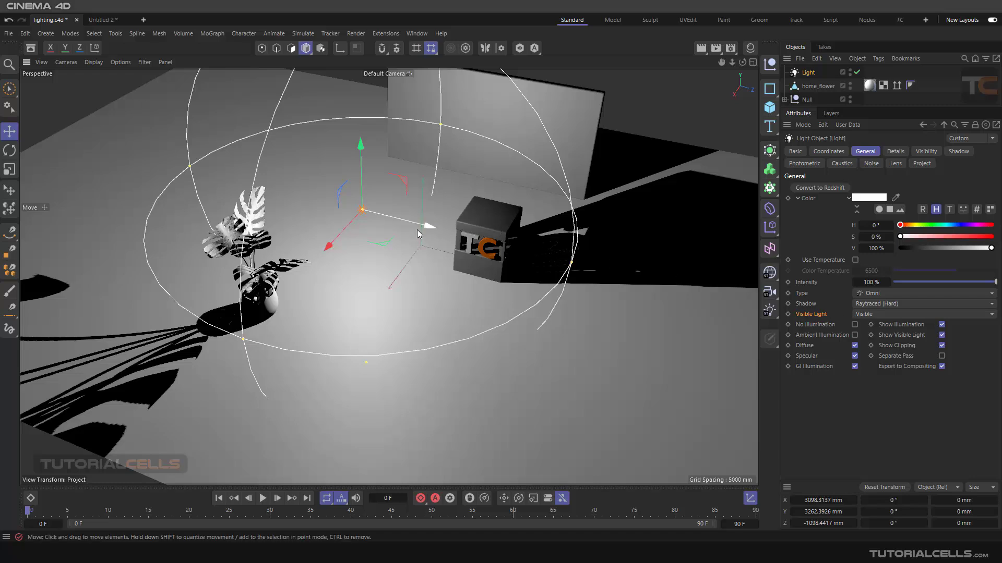
pyautogui.moveTo(421, 227); pyautogui.dragTo(399, 221)
pyautogui.moveTo(399, 157); pyautogui.dragTo(754, 289)
pyautogui.keyDown('alt'); pyautogui.moveTo(753, 288); pyautogui.dragTo(615, 258, button='middle'); pyautogui.keyUp('alt')
pyautogui.scroll(5, 556, 234)
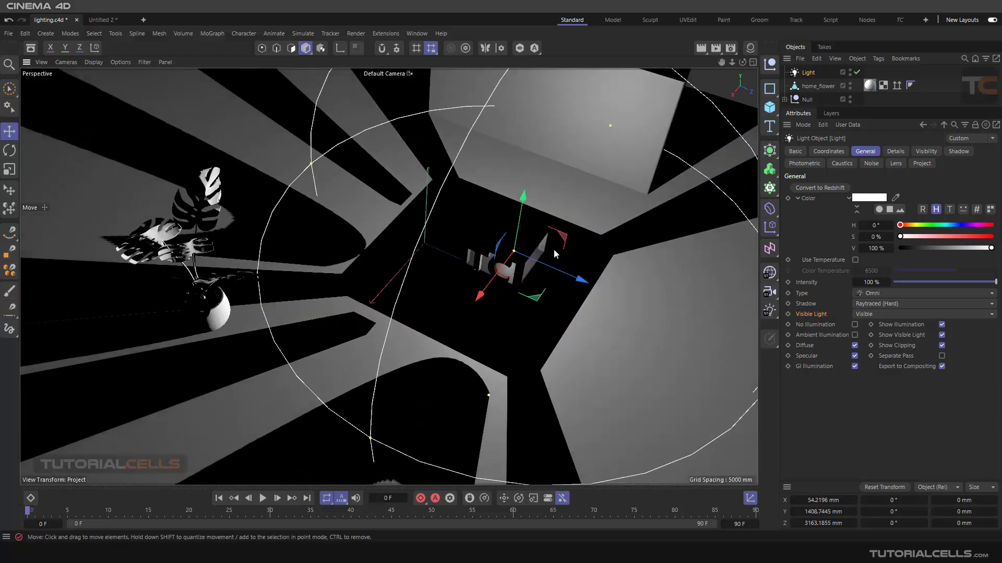
# Step: Set the light's Visible Light option to Volumetric and render a preview of the rays leaving the TC box
pyautogui.click(858, 316)
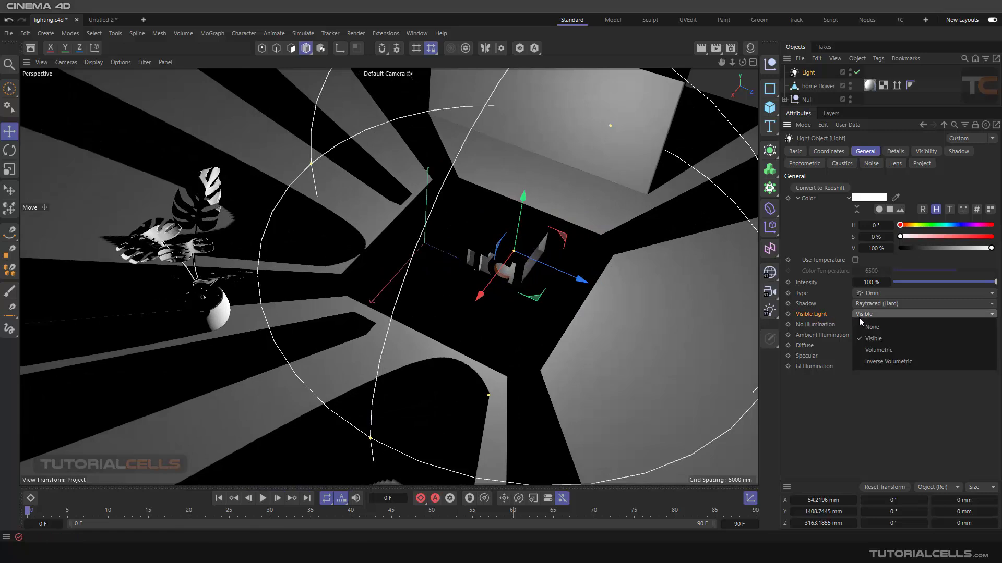
pyautogui.click(876, 350)
pyautogui.keyDown('alt'); pyautogui.moveTo(691, 277); pyautogui.dragTo(578, 134); pyautogui.keyUp('alt')
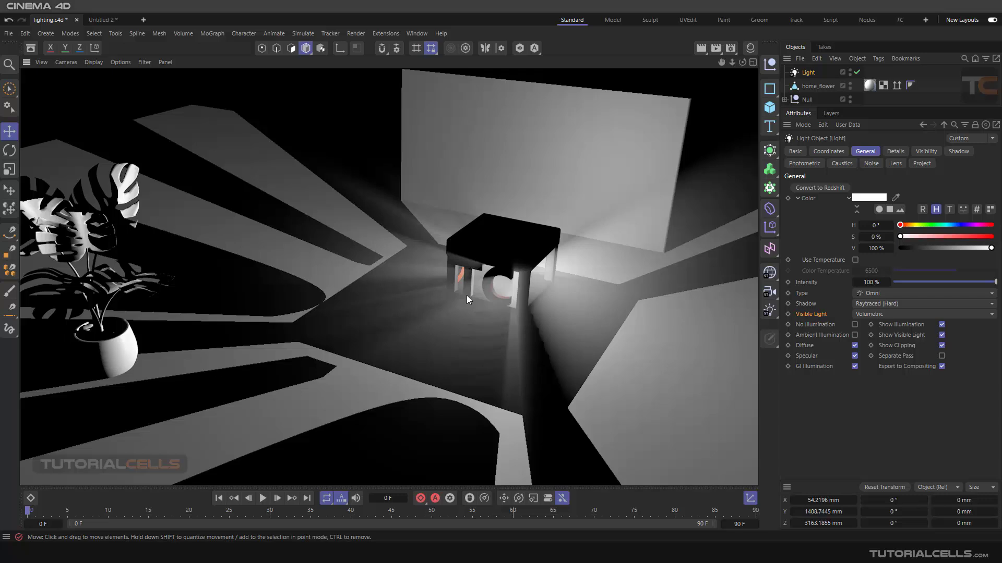
# Step: Shift the light inside the box to about Z 2887 mm and render the scene in the viewport and the Picture Viewer
pyautogui.keyDown('alt'); pyautogui.moveTo(467, 280); pyautogui.dragTo(599, 281); pyautogui.keyUp('alt')
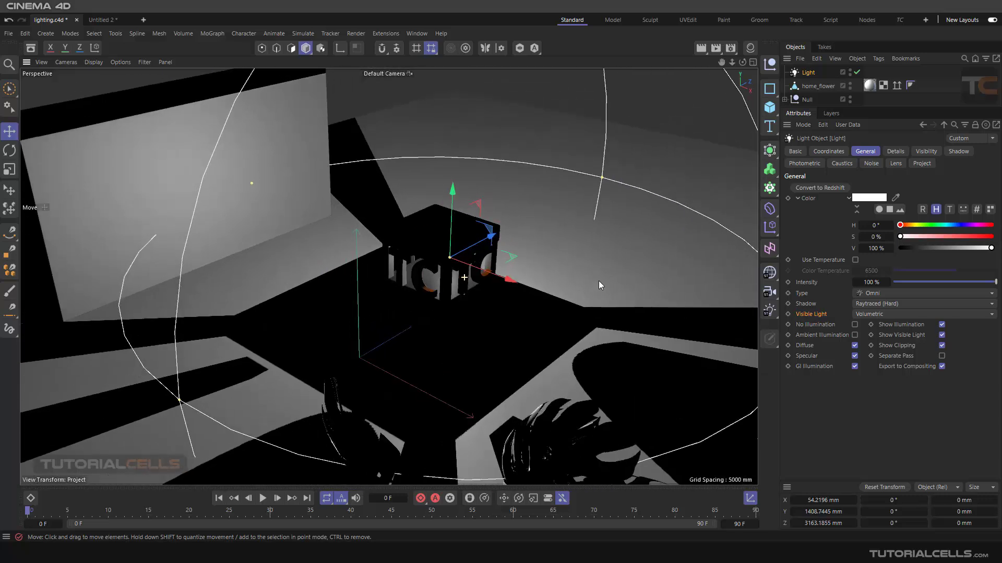
pyautogui.moveTo(488, 238); pyautogui.dragTo(477, 256)
pyautogui.click(702, 48)
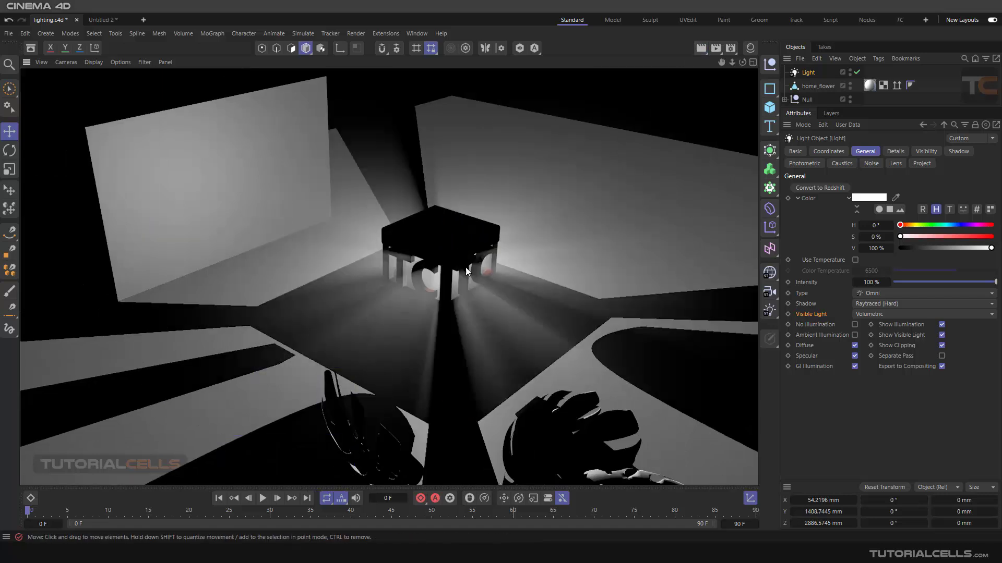
pyautogui.click(717, 46)
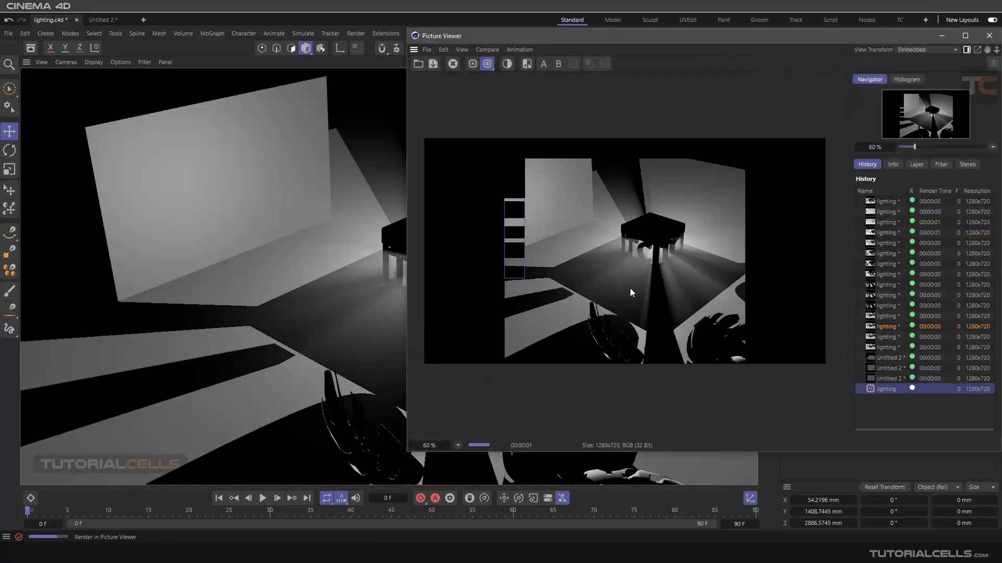
pyautogui.click(989, 35)
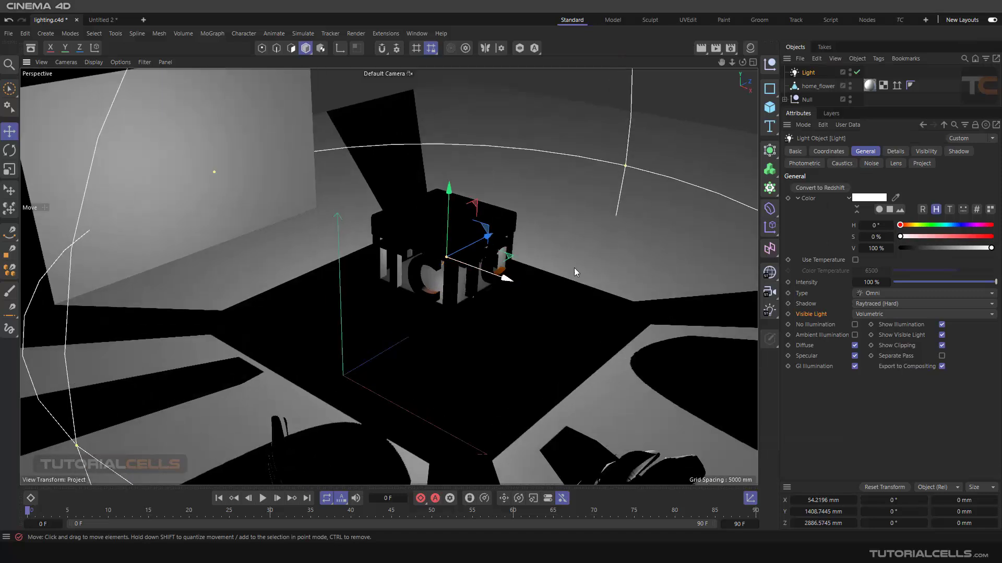
# Step: Set the light's Visible Light option to Inverse Volumetric and preview the result in the viewport
pyautogui.click(868, 314)
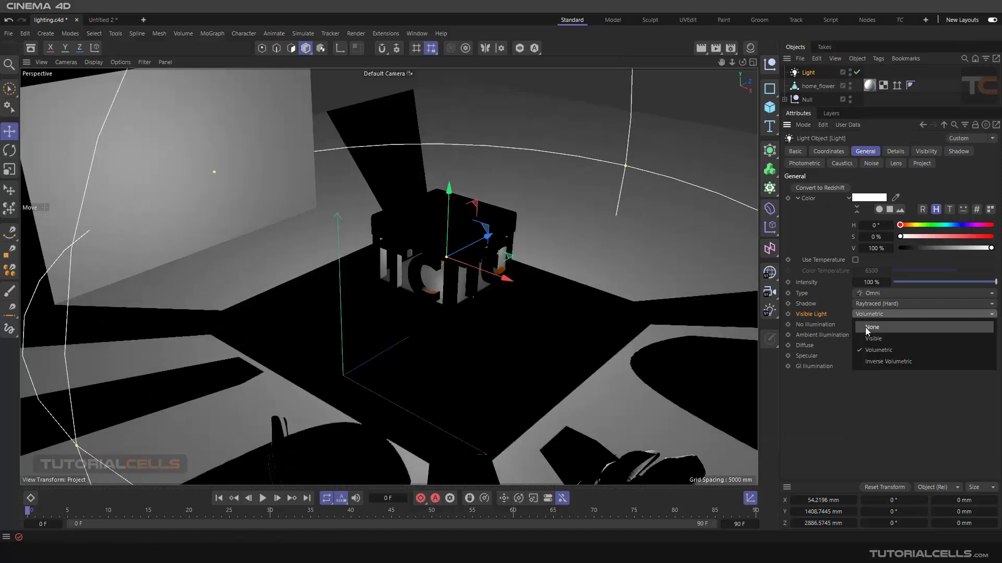
pyautogui.click(869, 361)
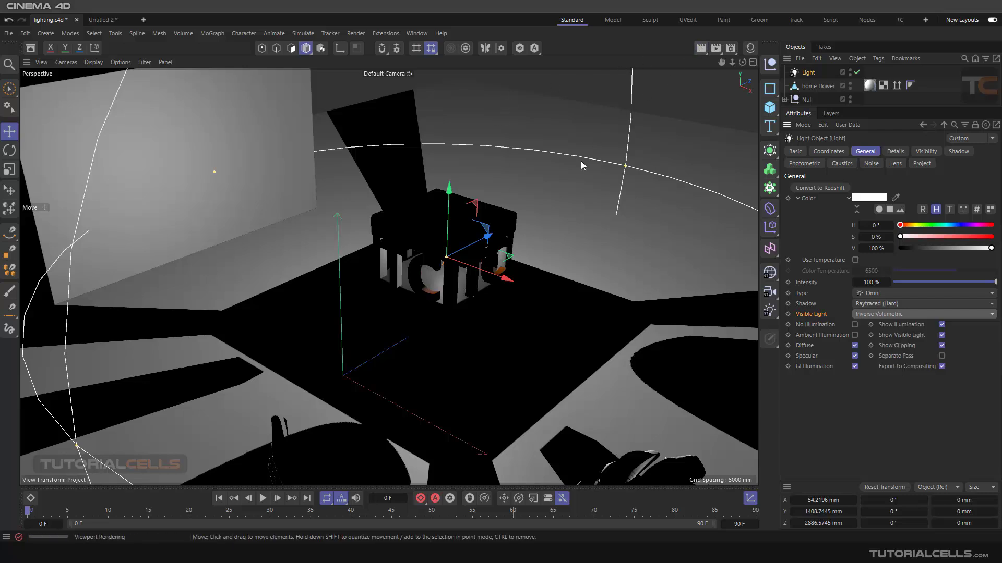
pyautogui.hotkey('alt', 'r')
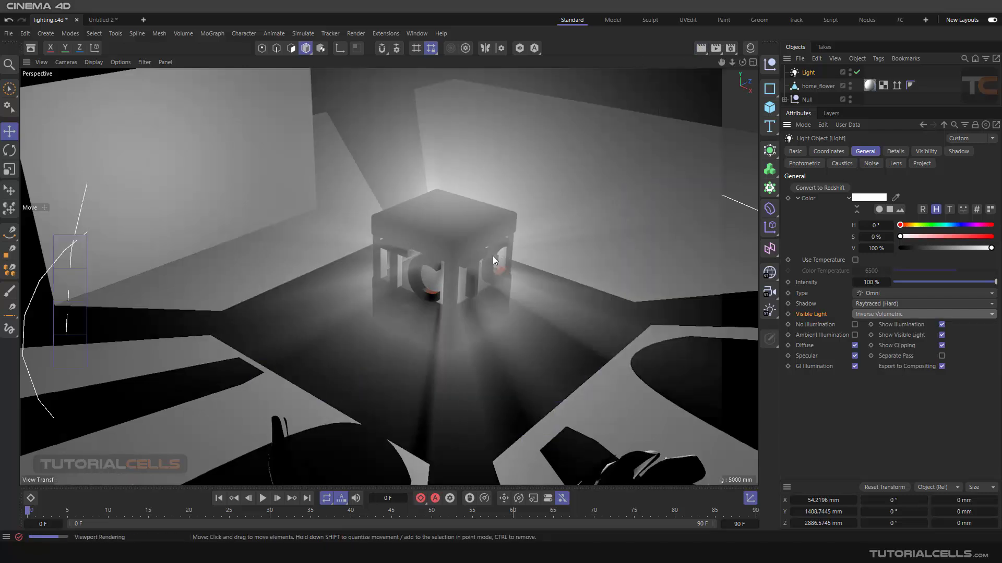
# Step: Return the Visible Light option to Volumetric, render the scene in the Picture Viewer and close the viewer
pyautogui.click(883, 315)
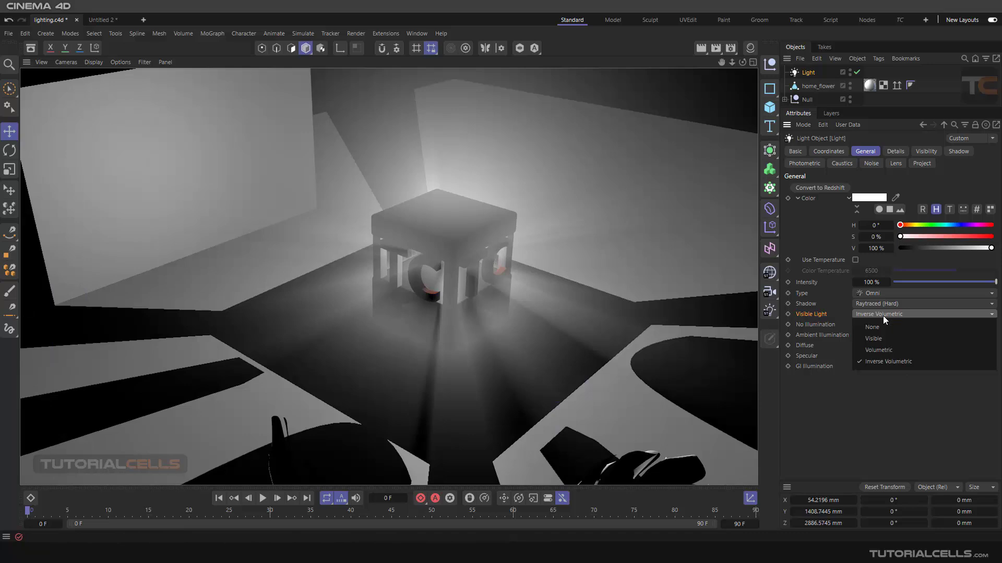
pyautogui.click(887, 350)
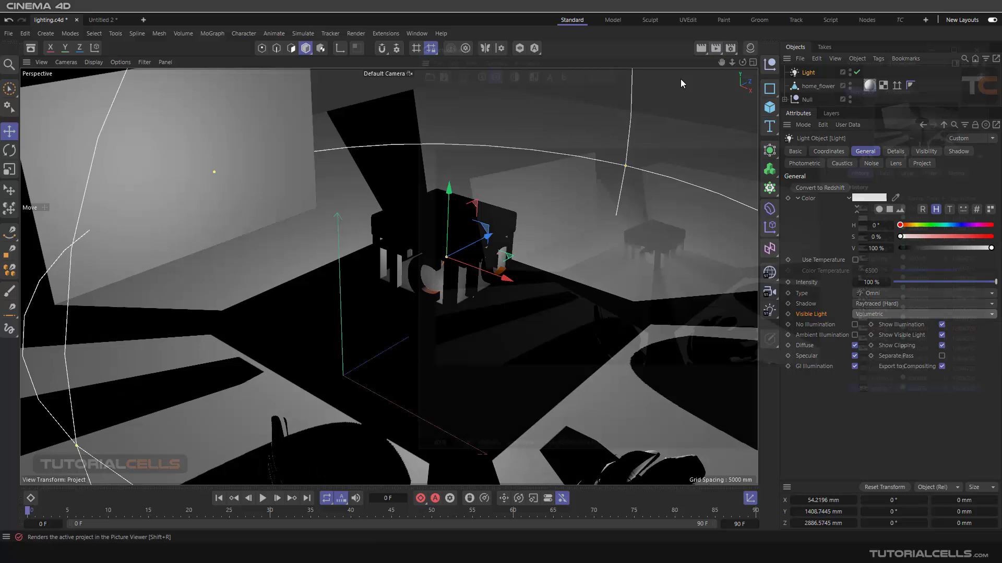
pyautogui.click(716, 48)
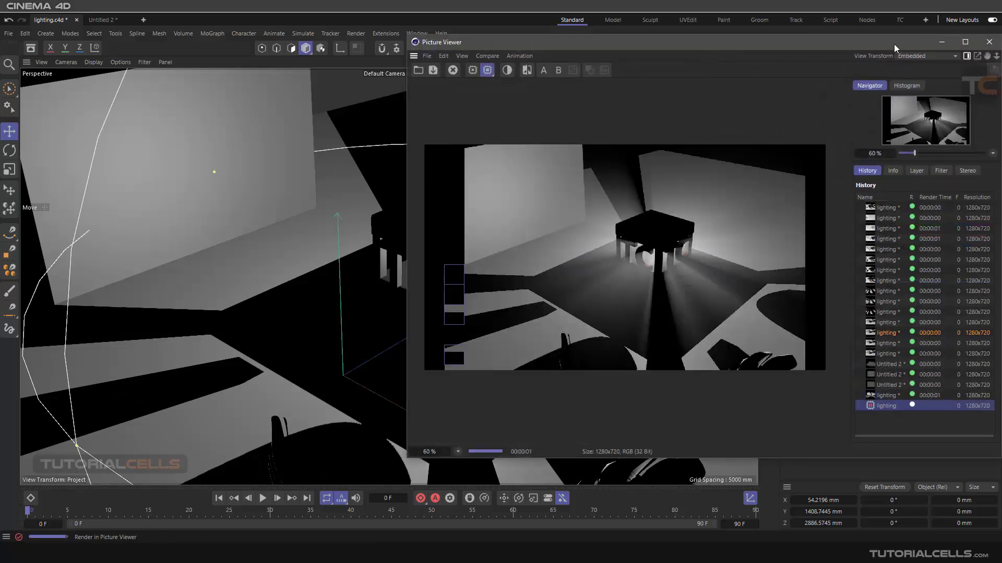
pyautogui.moveTo(897, 43); pyautogui.dragTo(741, 48)
pyautogui.click(832, 48)
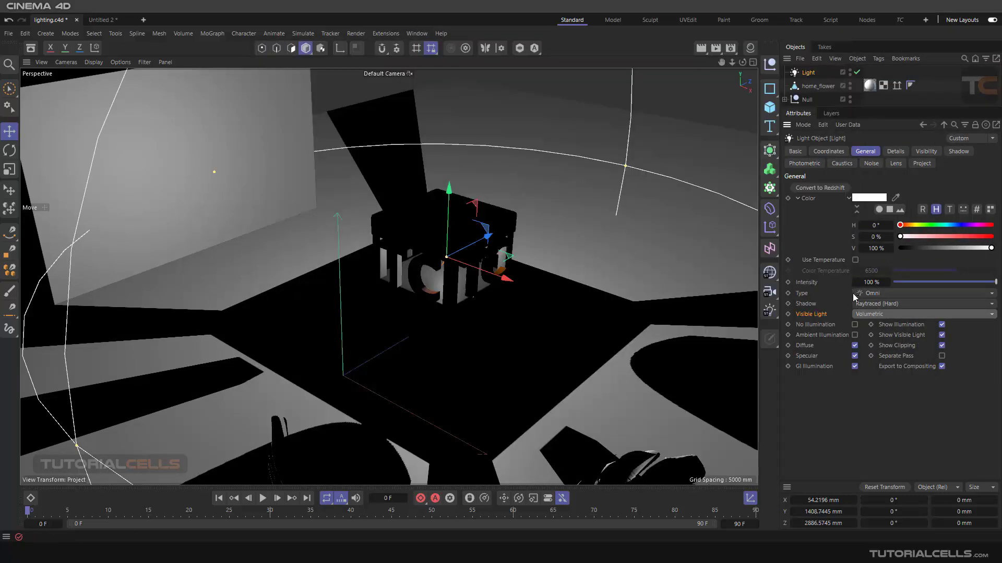
# Step: Set the light's Visible Light option to Inverse Volumetric and render the scene to the Picture Viewer
pyautogui.click(863, 313)
pyautogui.click(864, 364)
pyautogui.click(715, 48)
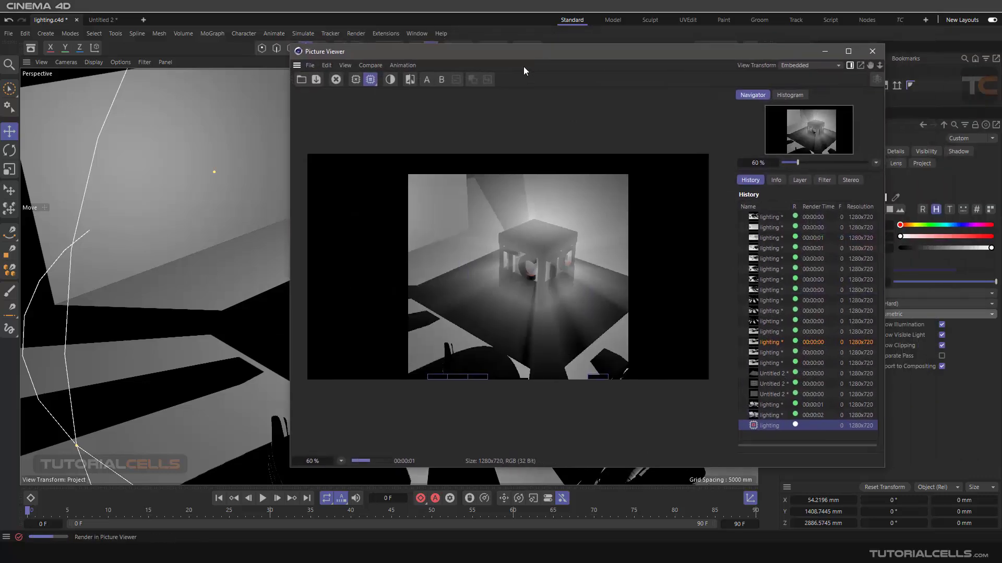
# Step: Compare the Volumetric and Inverse Volumetric renders in the Picture Viewer history and close the viewer
pyautogui.moveTo(534, 53); pyautogui.dragTo(528, 55)
pyautogui.click(767, 417)
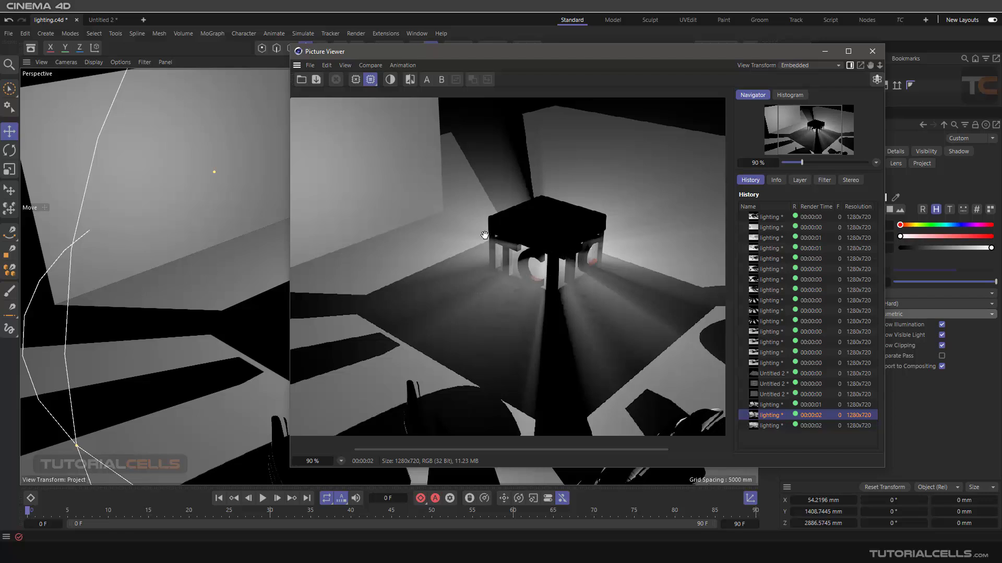
pyautogui.click(759, 426)
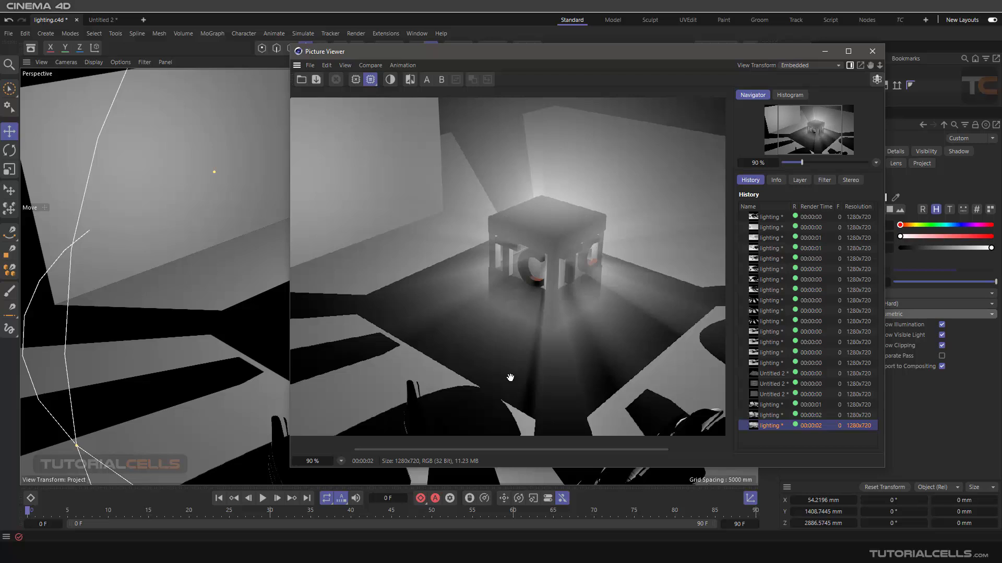
pyautogui.click(872, 51)
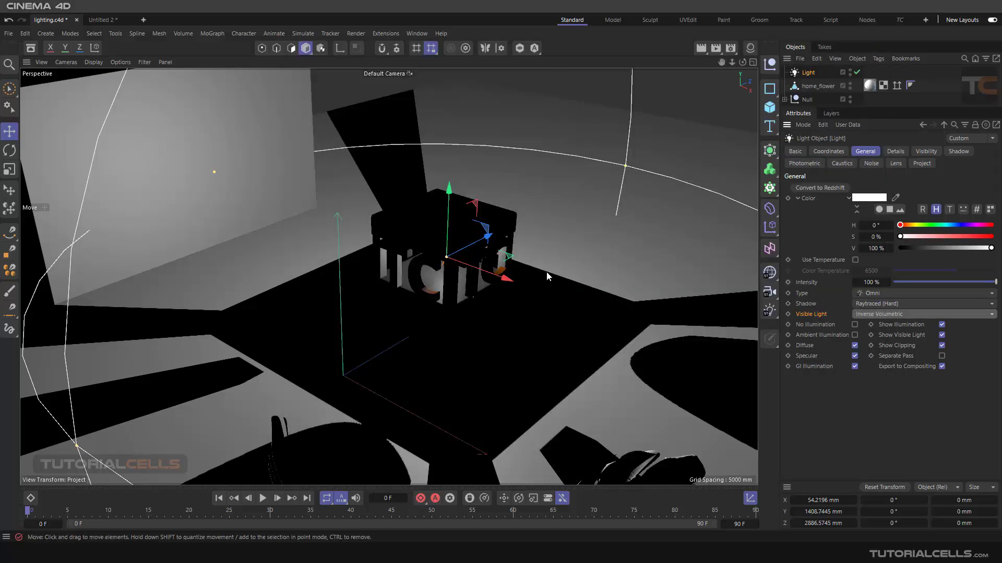
# Step: Move the light along its Z axis to about Z 4050 mm, behind the TC letters, and render the viewport
pyautogui.keyDown('alt'); pyautogui.moveTo(512, 265); pyautogui.dragTo(430, 293); pyautogui.keyUp('alt')
pyautogui.moveTo(459, 251); pyautogui.dragTo(498, 256)
pyautogui.keyDown('alt'); pyautogui.moveTo(368, 249); pyautogui.dragTo(429, 245); pyautogui.keyUp('alt')
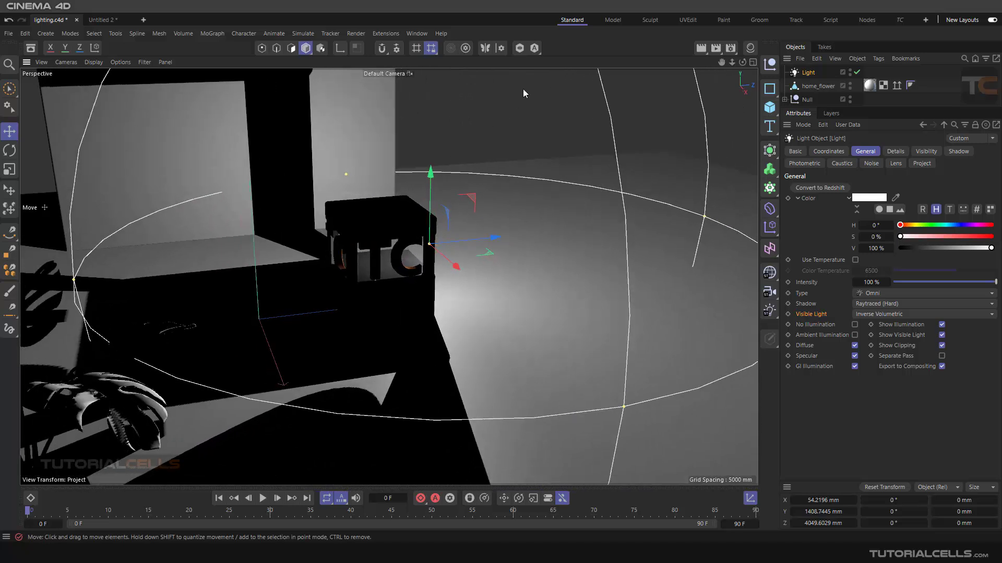
pyautogui.click(700, 48)
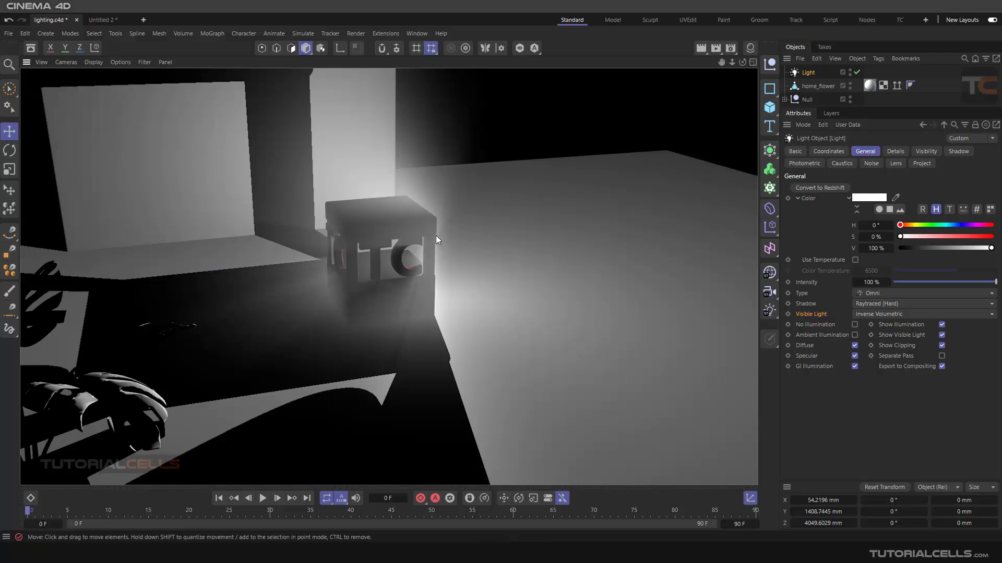
# Step: Switch the light's Visible Light option to Volumetric and render the viewport from the current angle
pyautogui.click(860, 314)
pyautogui.click(869, 345)
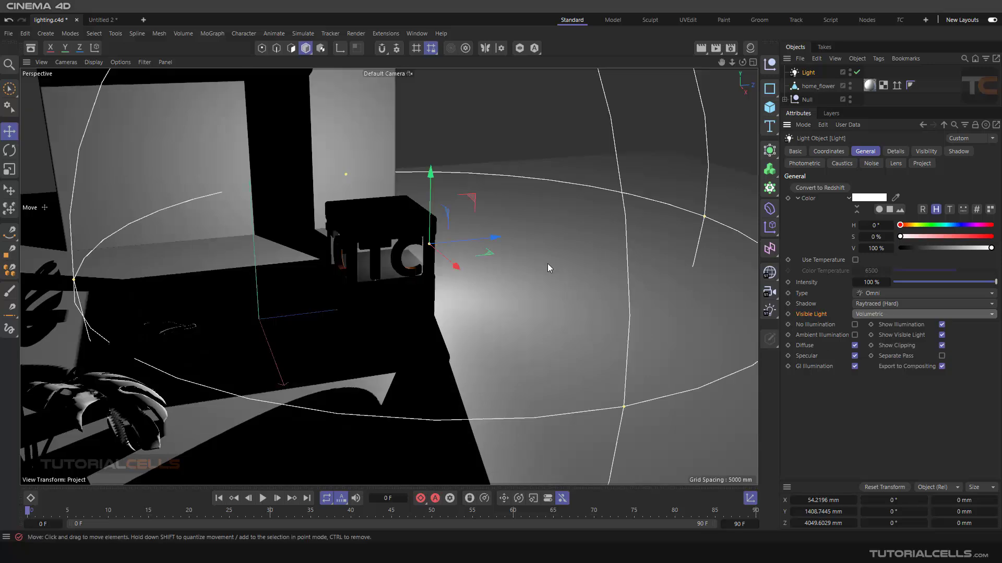
pyautogui.click(700, 48)
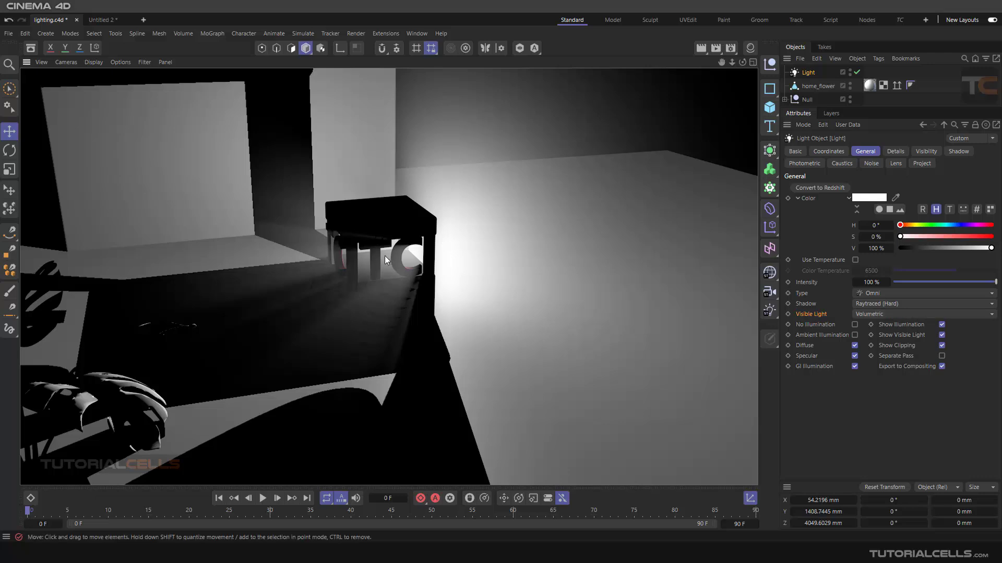
# Step: Move the light out between the plant and the TC box, to about X 3147, Y 2914, Z 594 mm, and render the viewport
pyautogui.scroll(-3, 386, 255)
pyautogui.keyDown('alt'); pyautogui.moveTo(458, 252); pyautogui.dragTo(273, 297); pyautogui.keyUp('alt')
pyautogui.moveTo(289, 219); pyautogui.dragTo(304, 173)
pyautogui.click(702, 48)
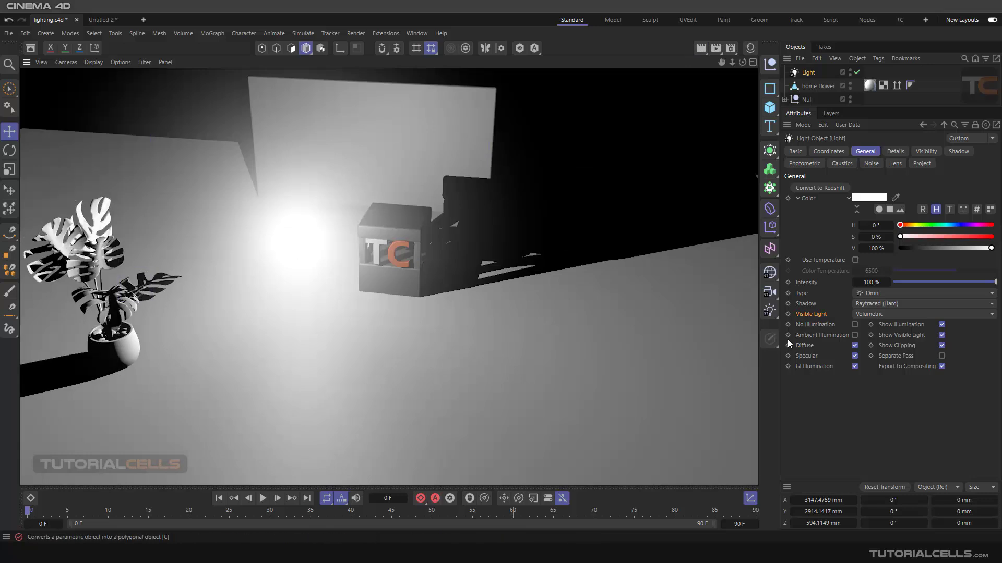
# Step: Set the light's Visible Light option to Visible and show its visibility settings
pyautogui.click(857, 315)
pyautogui.click(870, 338)
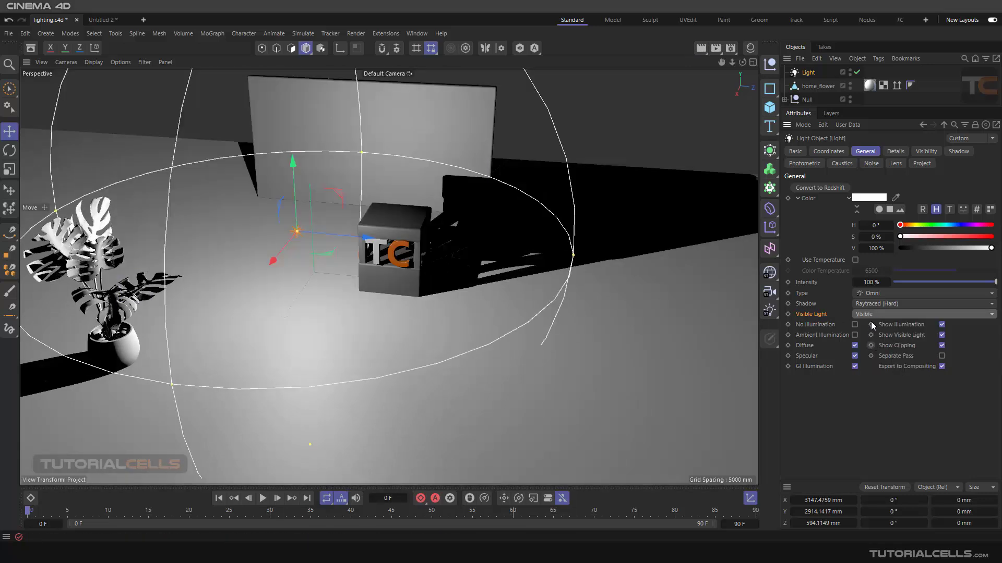
pyautogui.click(926, 152)
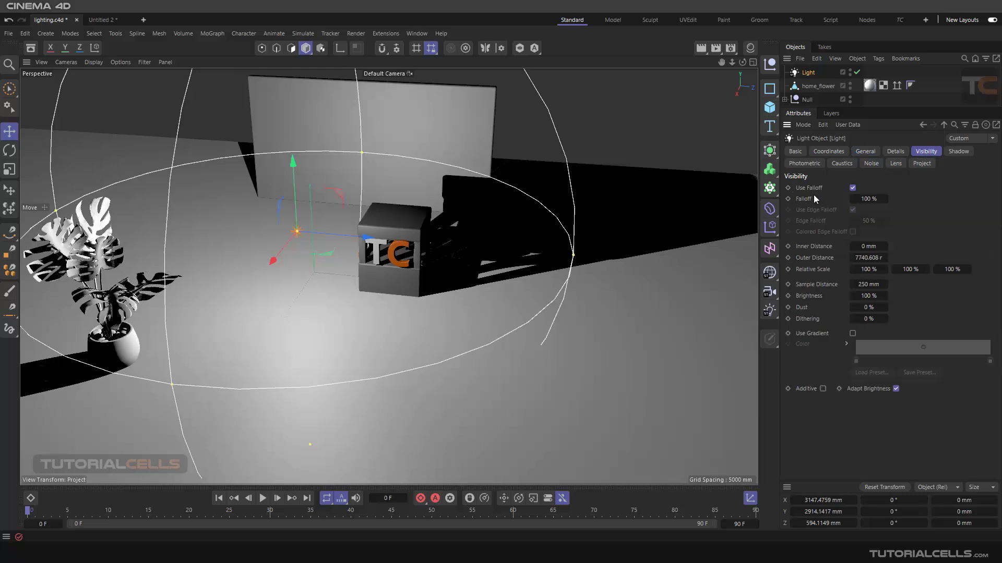
pyautogui.keyDown('alt'); pyautogui.moveTo(438, 279); pyautogui.dragTo(405, 277); pyautogui.keyUp('alt')
pyautogui.keyDown('alt'); pyautogui.moveTo(406, 276); pyautogui.dragTo(434, 308, button='middle'); pyautogui.keyUp('alt')
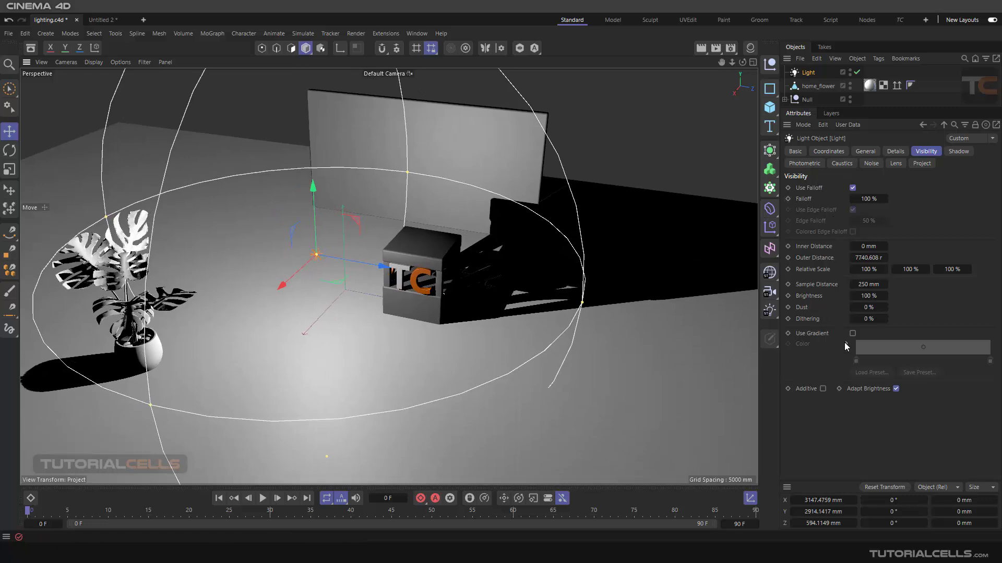
# Step: Examine the light's detail and visibility settings, including the available Falloff types
pyautogui.click(893, 151)
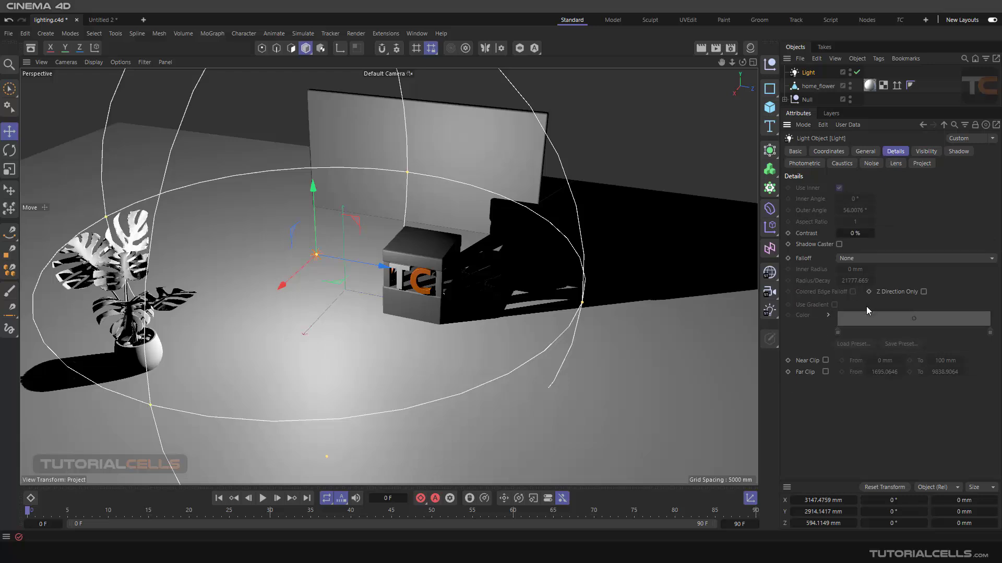
pyautogui.click(921, 151)
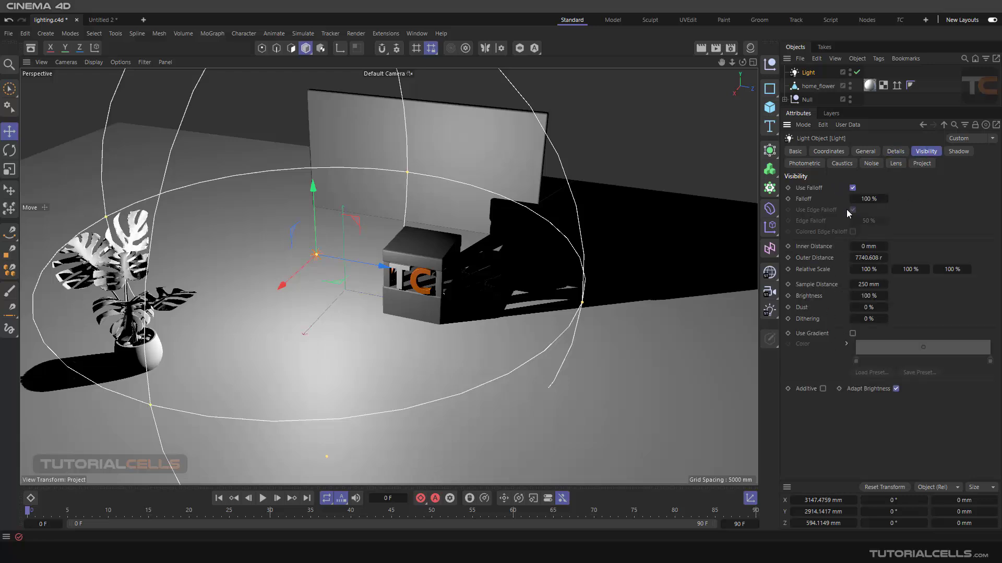
pyautogui.click(866, 152)
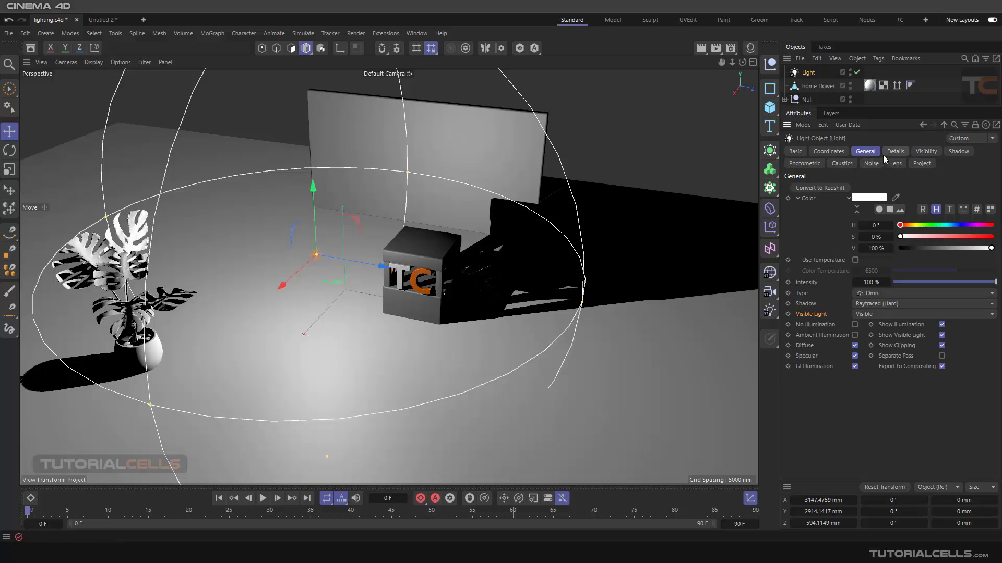
pyautogui.click(893, 151)
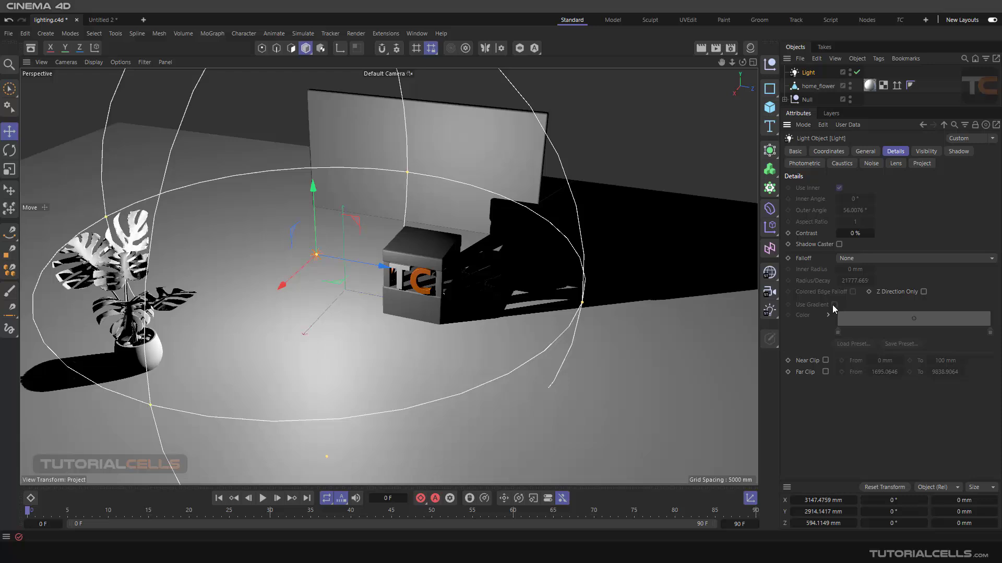
pyautogui.click(859, 257)
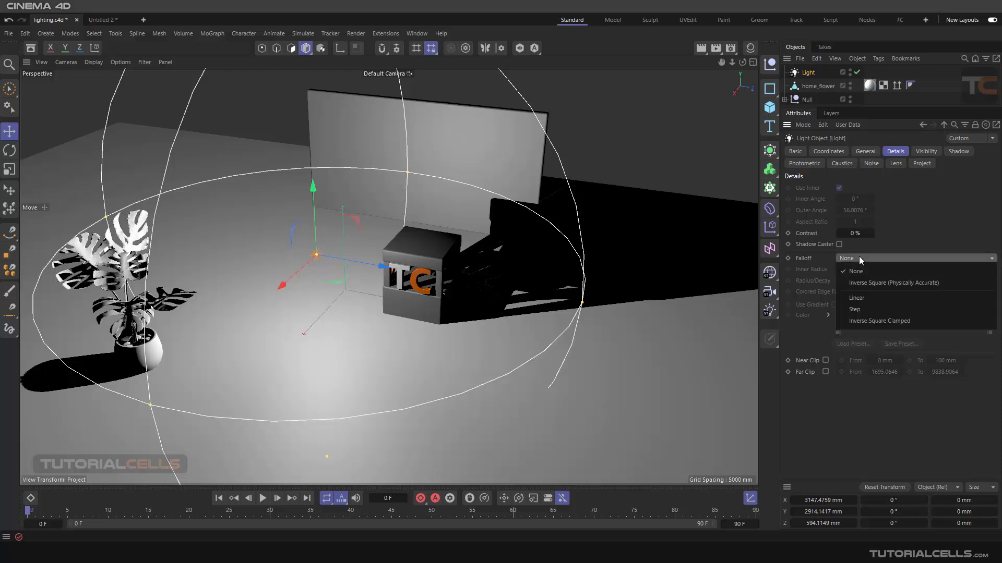
pyautogui.click(859, 258)
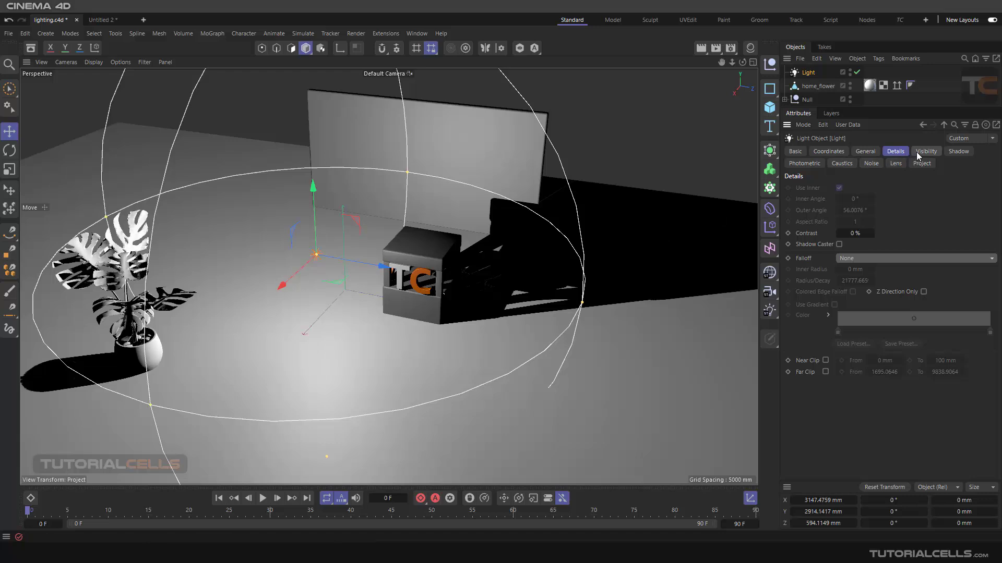
# Step: Set the light's Visible Light option to None
pyautogui.click(867, 151)
pyautogui.click(874, 312)
pyautogui.click(875, 324)
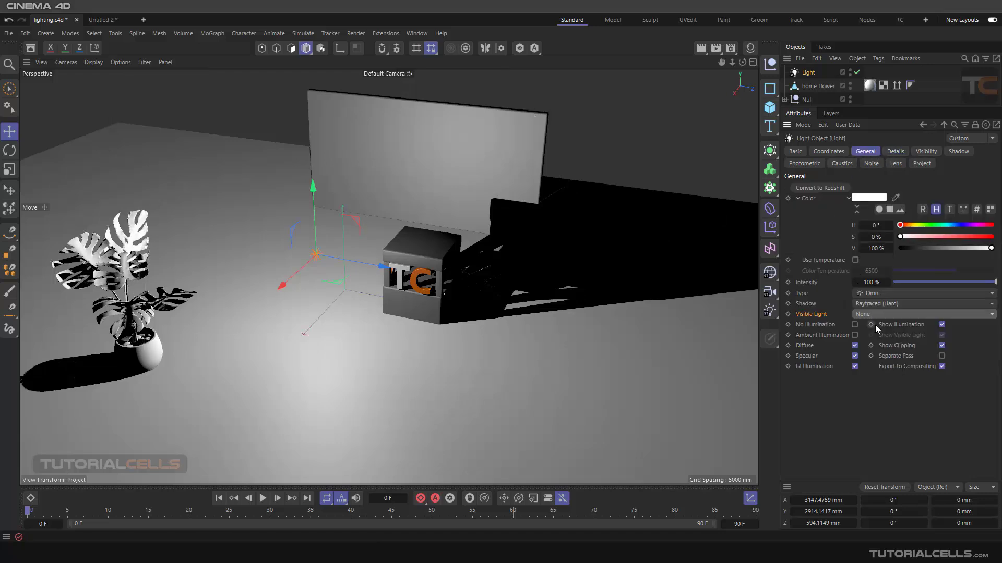
# Step: Set the light's Falloff in its detail settings to Inverse Square (Physically Accurate)
pyautogui.click(898, 151)
pyautogui.click(853, 258)
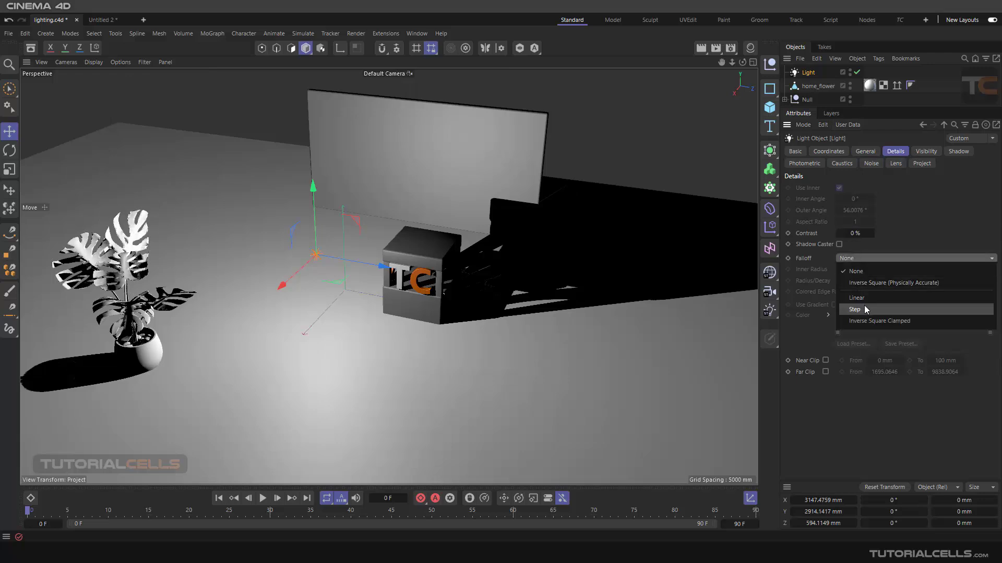
pyautogui.click(869, 283)
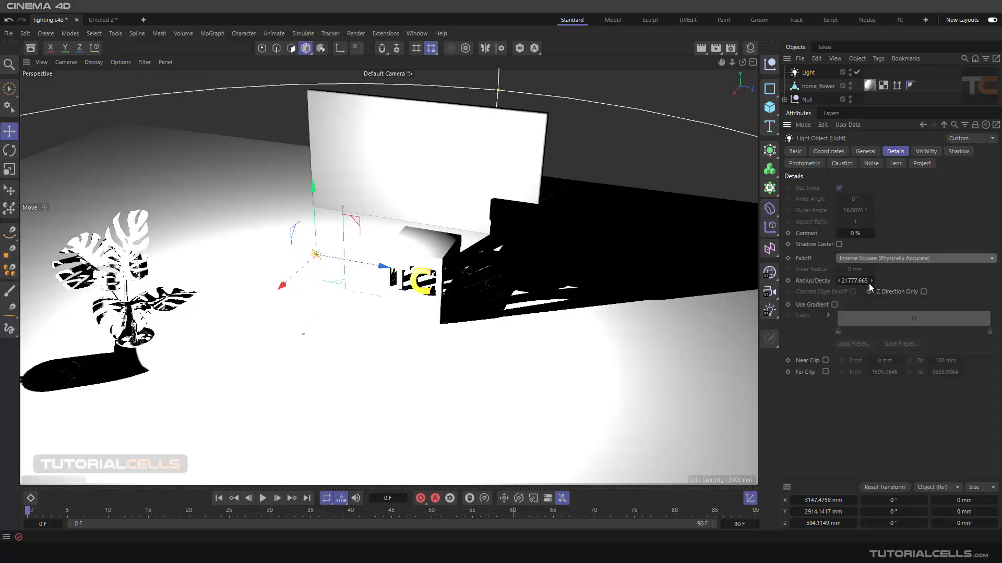
# Step: Enable the falloff's Use Gradient option, colour its first knot magenta with hue 294°, and render the viewport
pyautogui.click(835, 305)
pyautogui.click(838, 332)
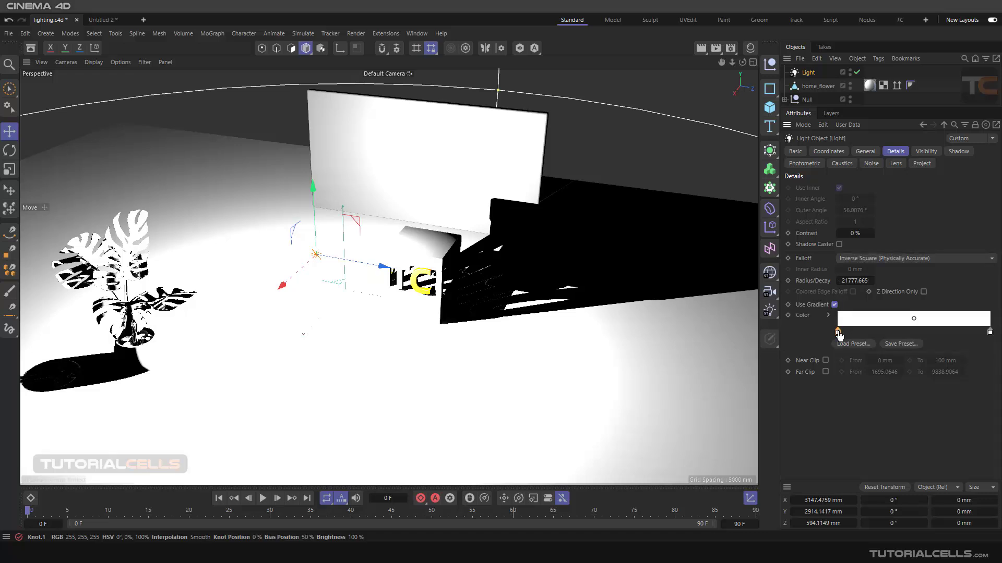
pyautogui.doubleClick(838, 332)
pyautogui.click(845, 354)
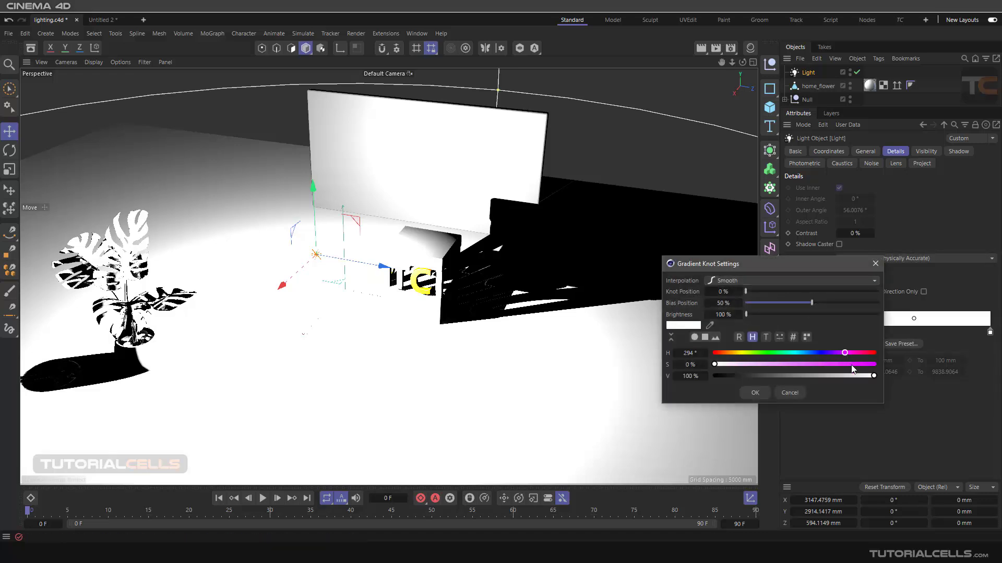
pyautogui.click(854, 364)
pyautogui.click(756, 392)
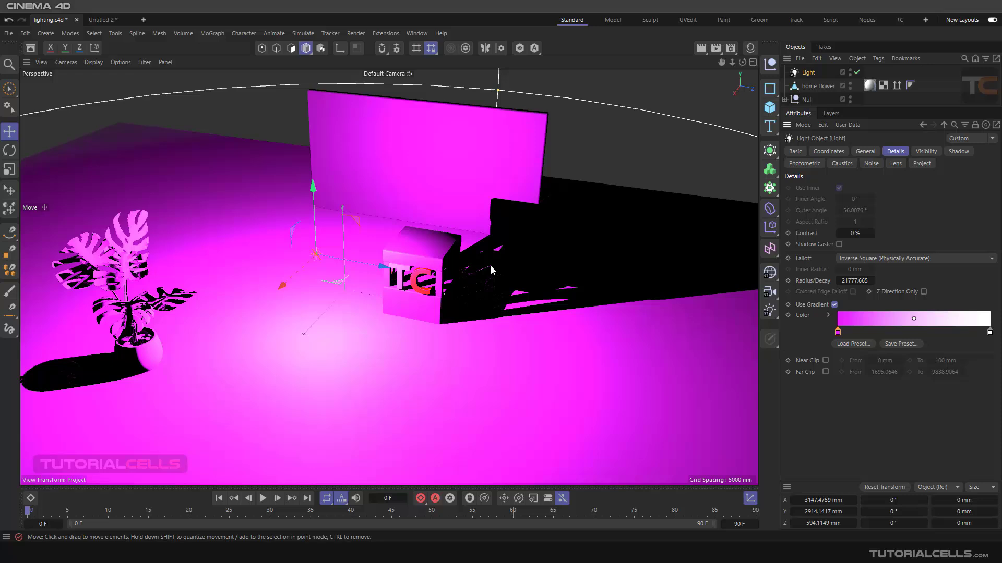
pyautogui.click(701, 48)
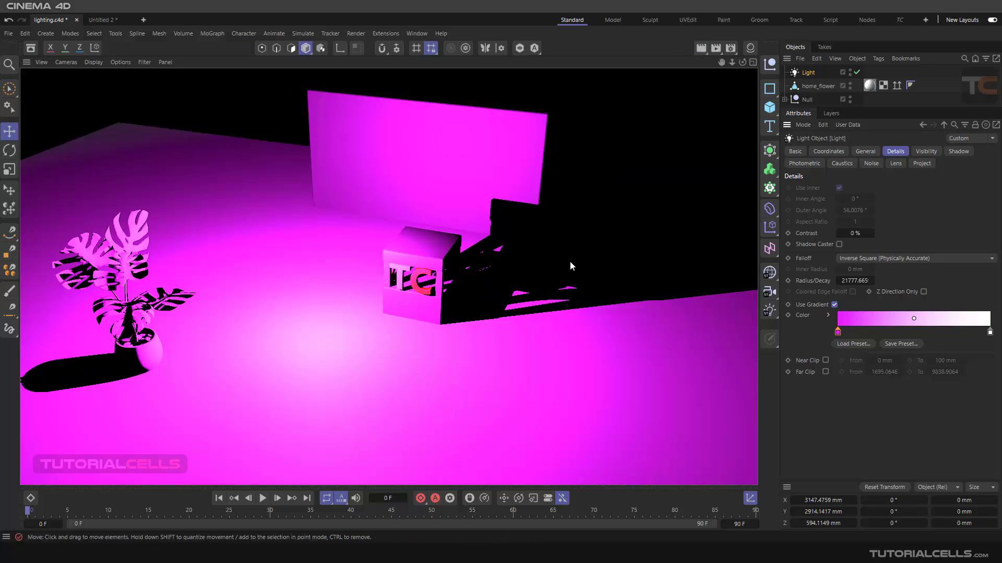
# Step: Undo the light's falloff gradient and Inverse Square falloff changes
pyautogui.hotkey('ctrl', 'z')
pyautogui.hotkey('ctrl', 'z')
pyautogui.hotkey('ctrl', 'z')
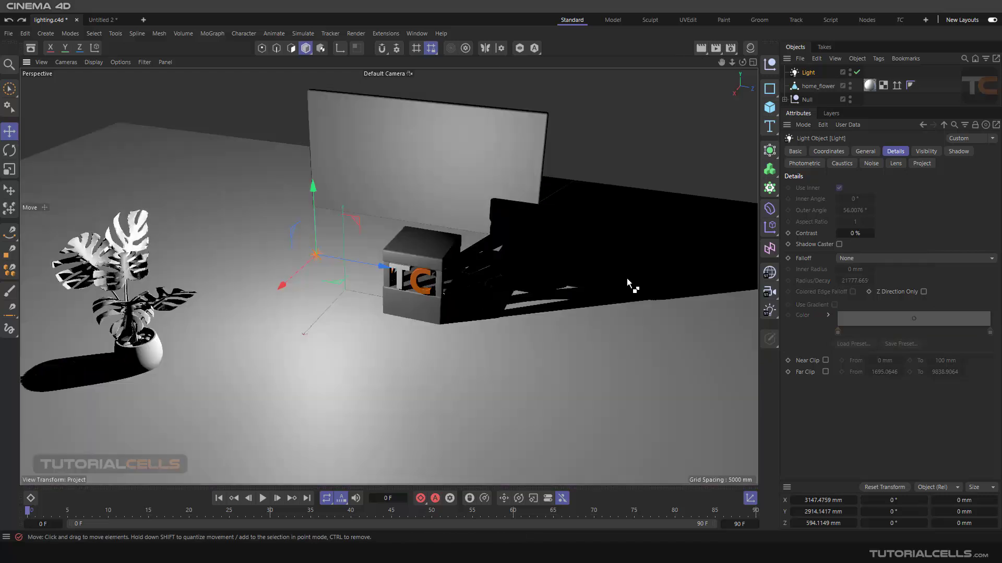
# Step: Enable Use Gradient in the light's visibility settings and check the general settings for its Visible Light option
pyautogui.click(926, 151)
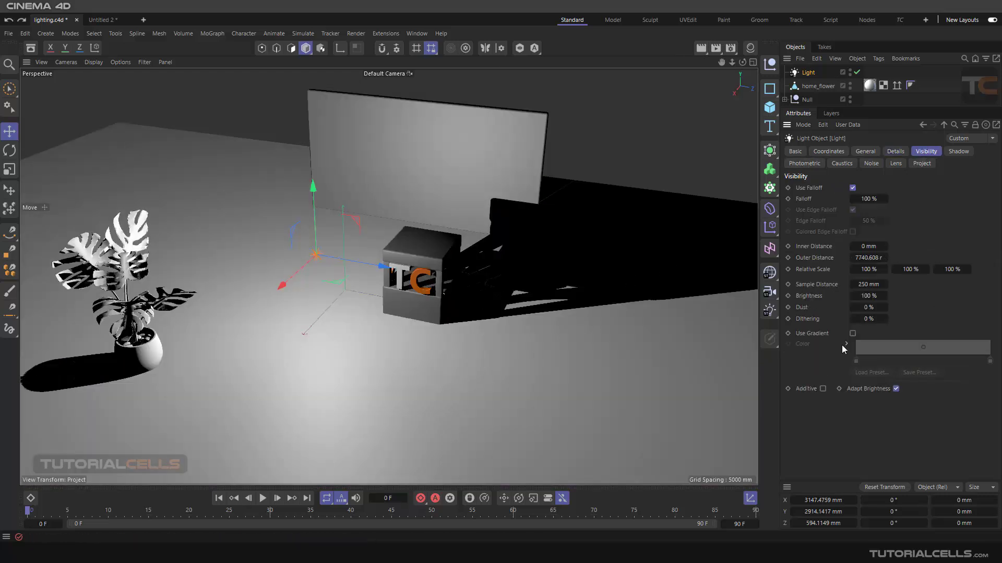
pyautogui.click(853, 333)
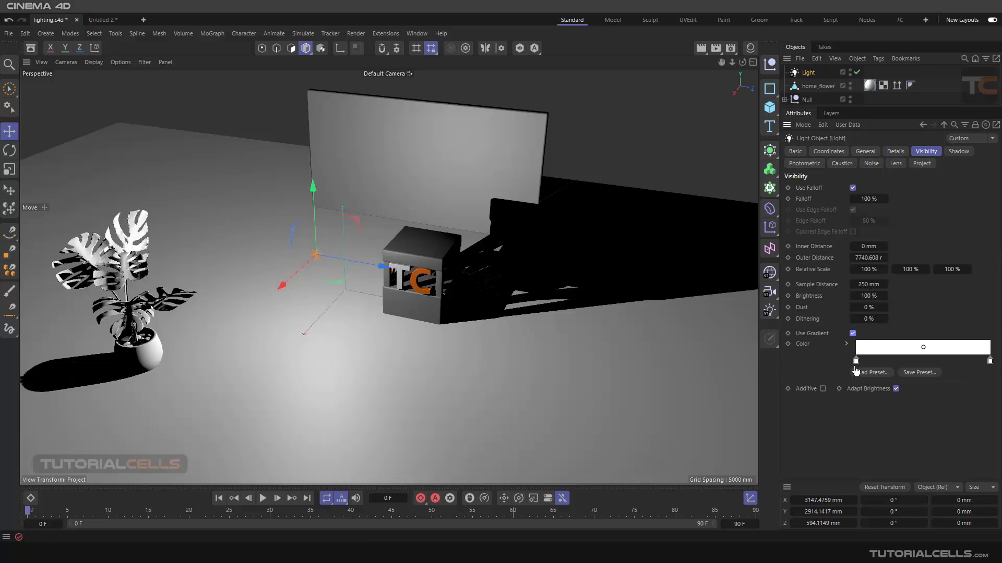
pyautogui.click(865, 151)
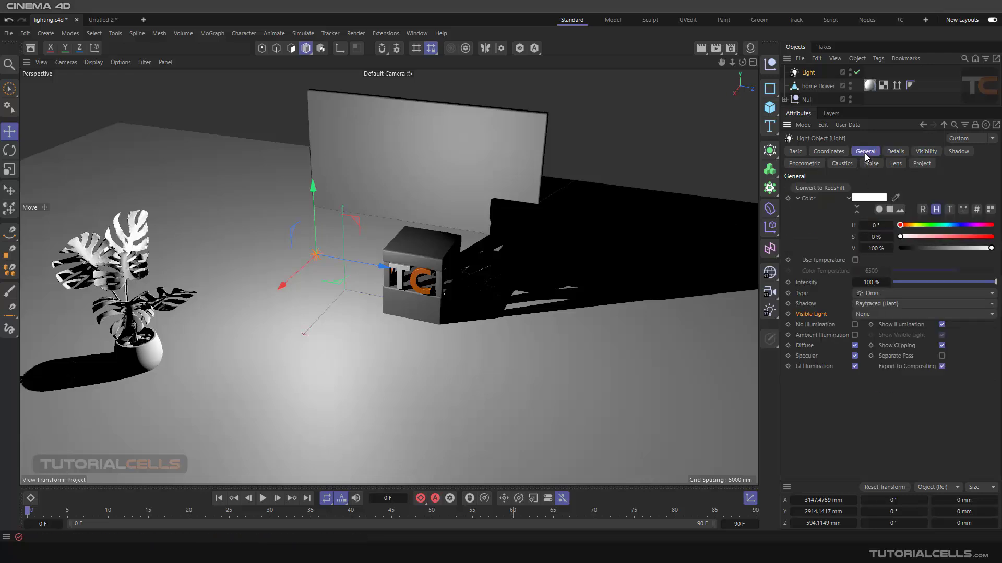
pyautogui.click(921, 153)
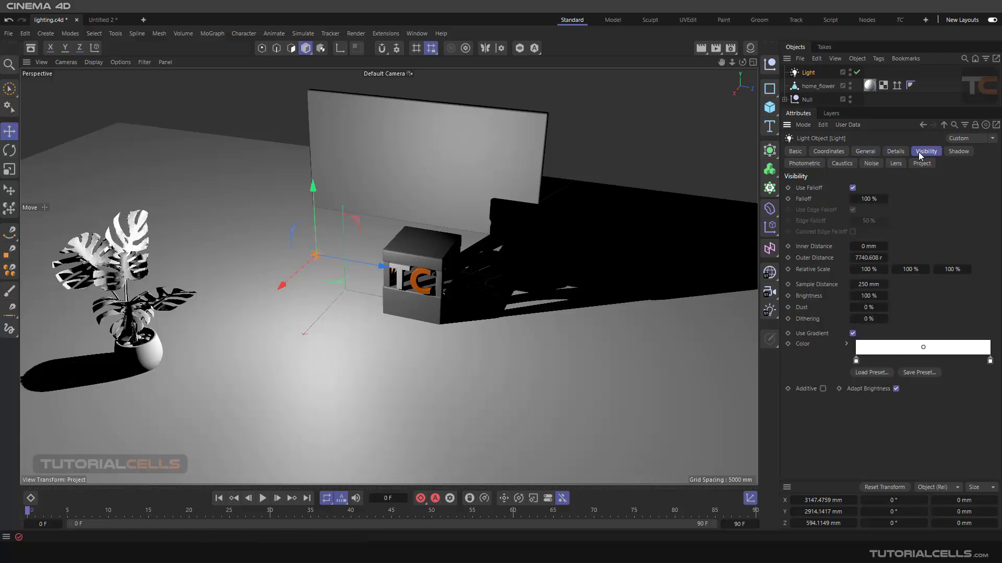
# Step: Turn the light's Visible Light option back to Visible
pyautogui.click(865, 151)
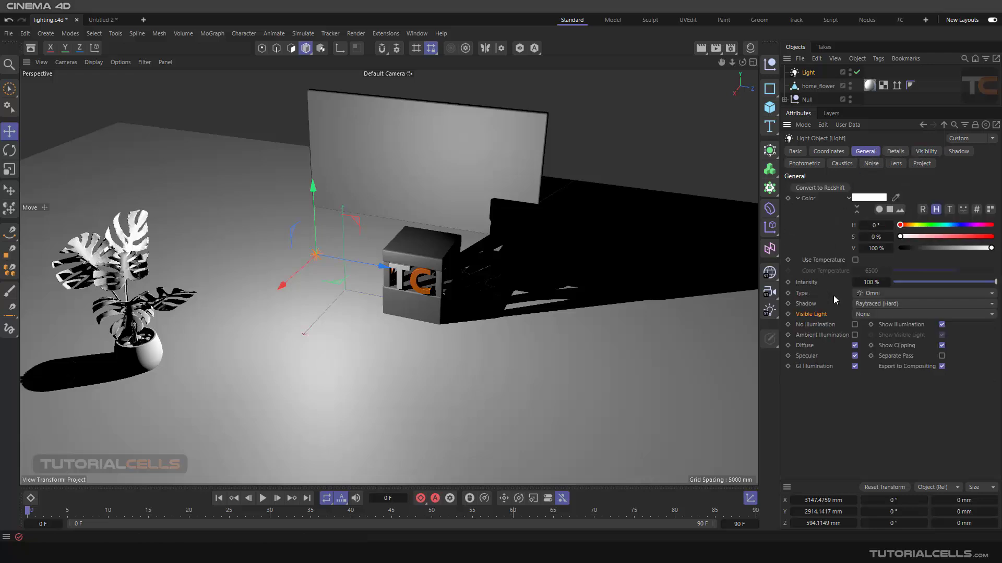
pyautogui.click(866, 314)
pyautogui.click(871, 340)
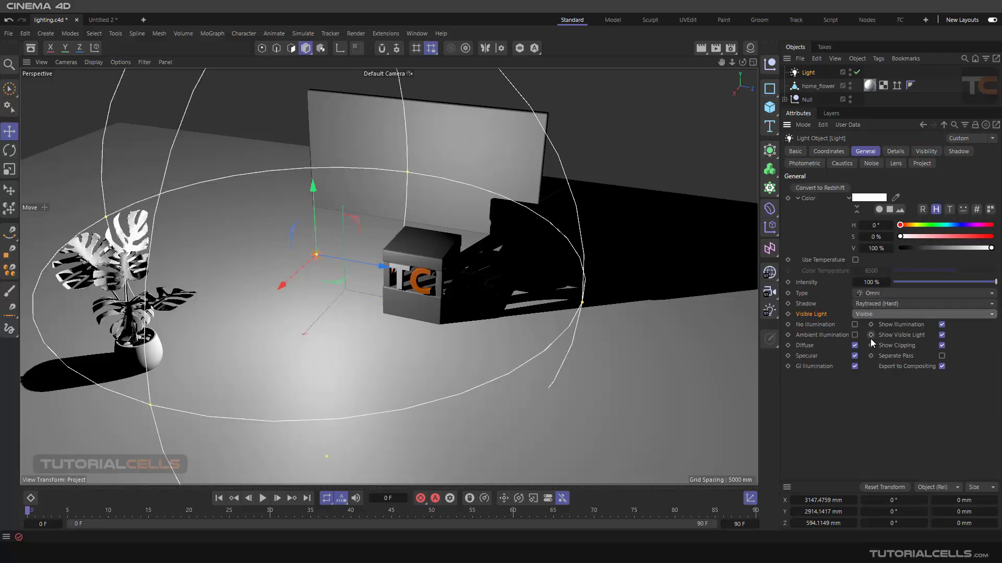
# Step: Colour the first knot of the light's visibility gradient a saturated pink, leading to white
pyautogui.click(925, 151)
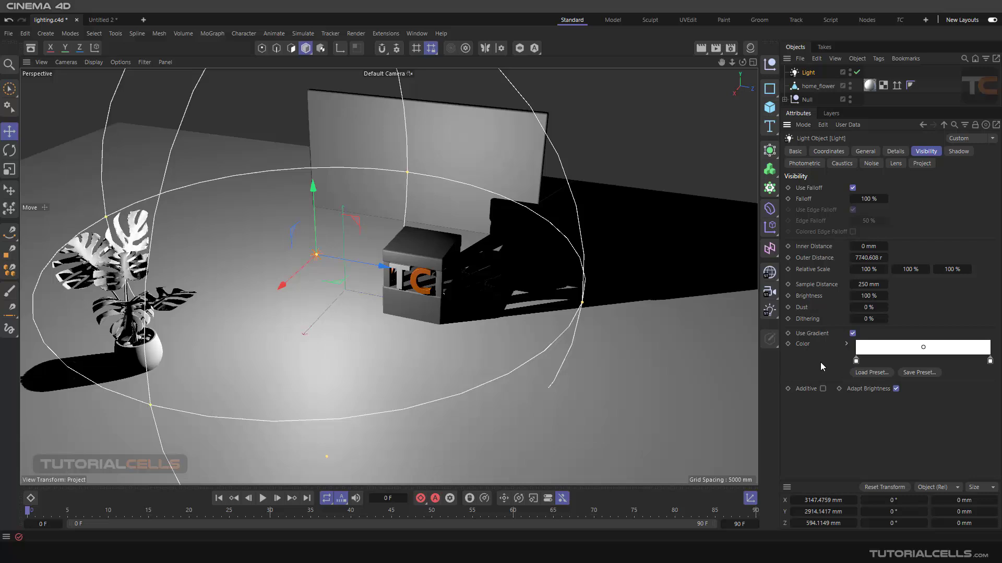
pyautogui.doubleClick(856, 360)
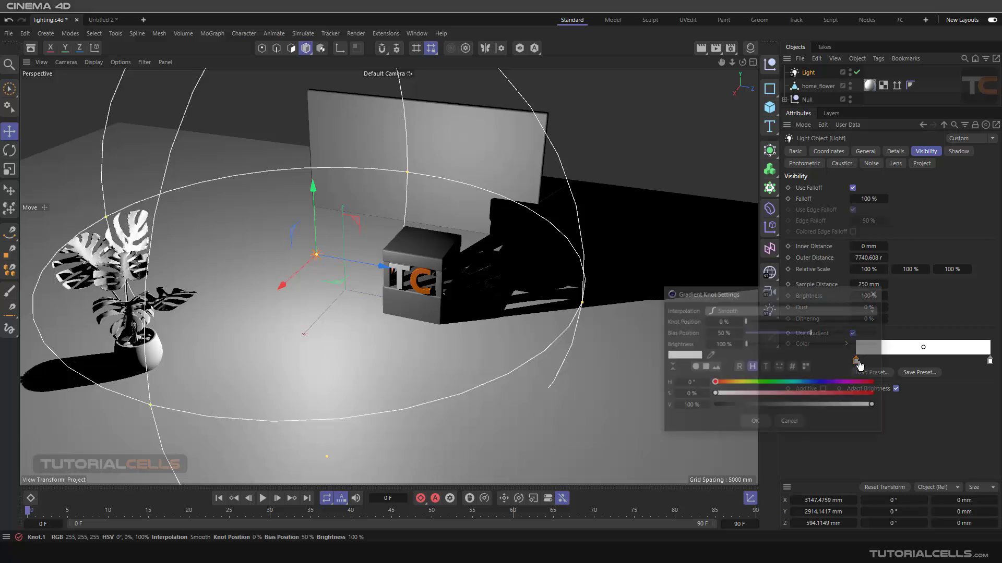
pyautogui.click(853, 382)
pyautogui.click(868, 393)
pyautogui.click(756, 422)
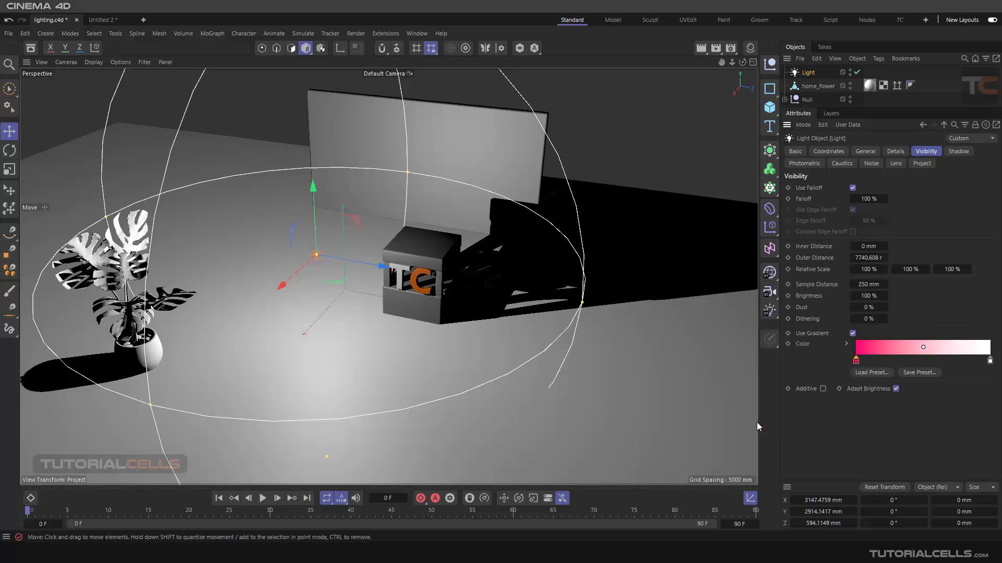
# Step: Colour the last knot of the light's visibility gradient a saturated green with hue 122° and render the view
pyautogui.click(990, 361)
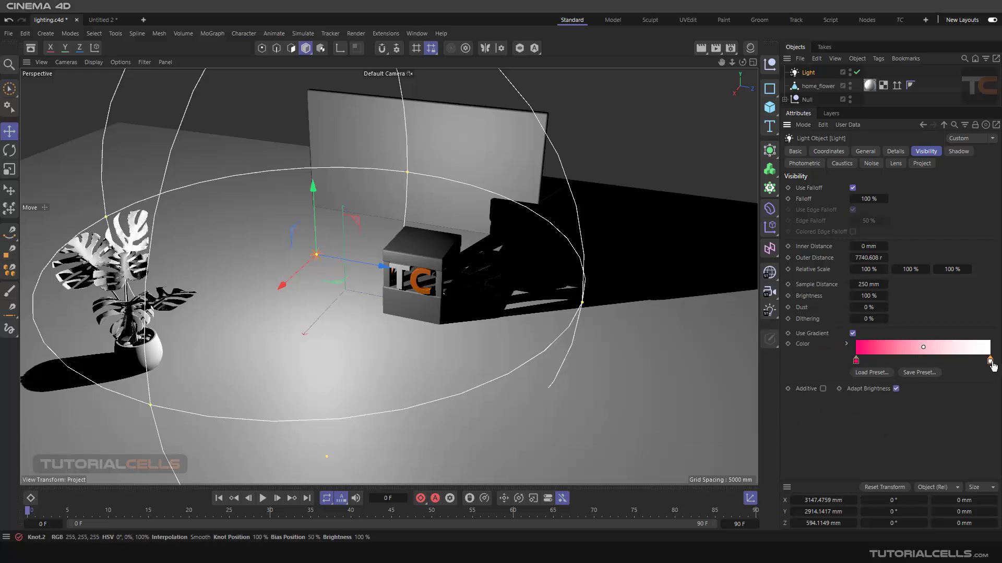
pyautogui.doubleClick(990, 362)
pyautogui.click(769, 384)
pyautogui.moveTo(784, 394); pyautogui.dragTo(891, 393)
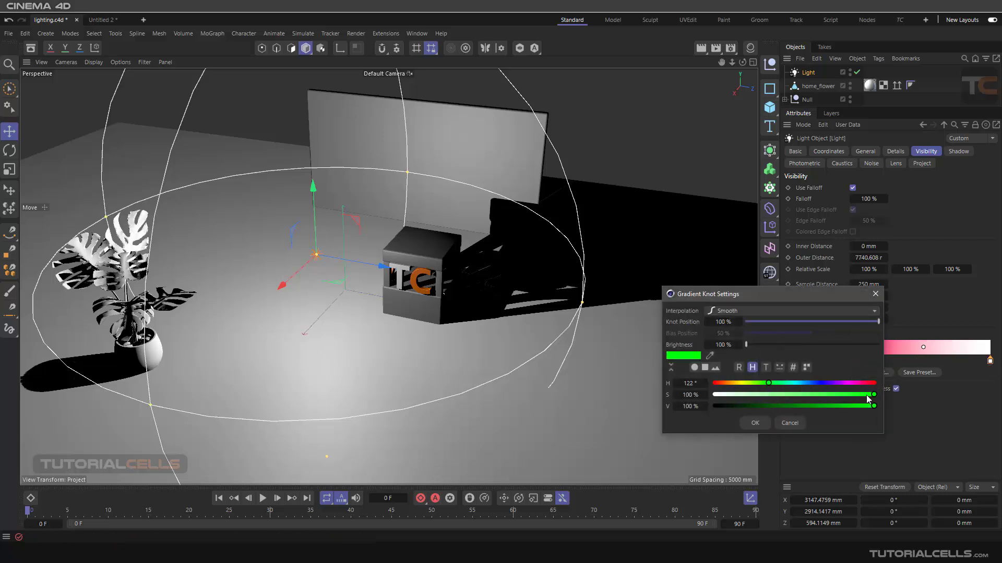
pyautogui.click(754, 423)
pyautogui.click(698, 50)
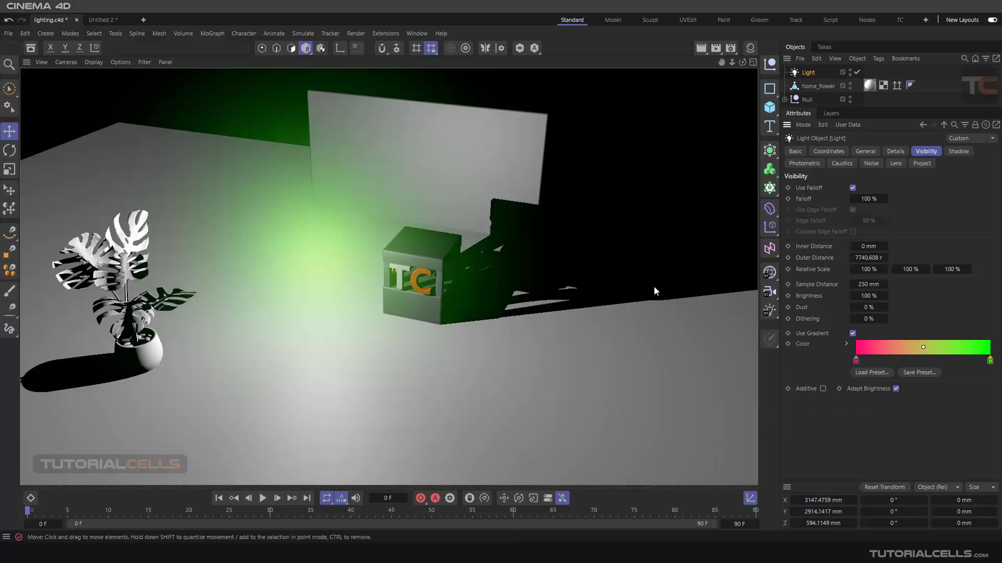
# Step: Shift the visibility gradient's bias to about 60% towards the green knot and render the view
pyautogui.click(921, 348)
pyautogui.moveTo(919, 350); pyautogui.dragTo(937, 346)
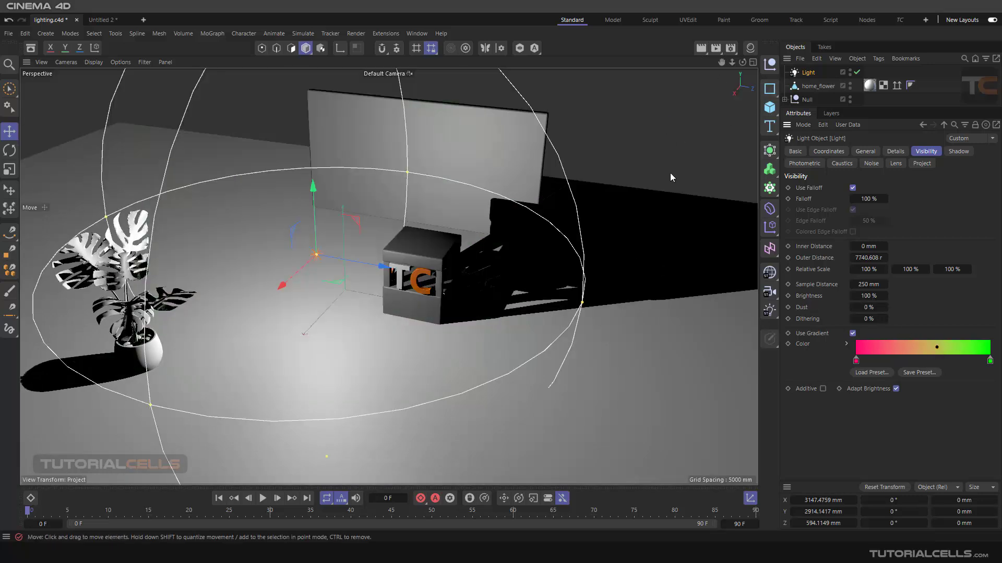
pyautogui.click(700, 48)
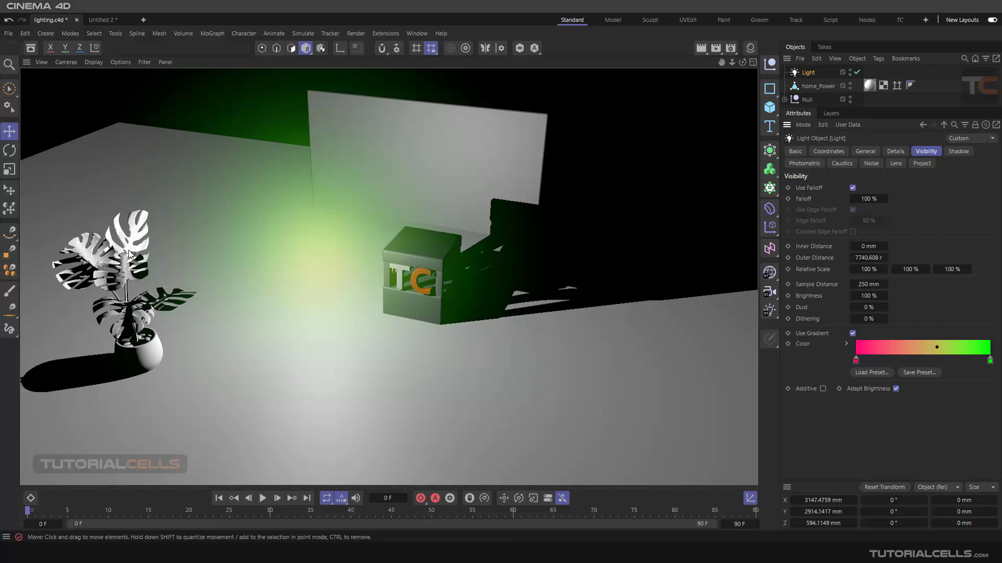
# Step: Check the light's general colour and falloff details, then bring the visibility gradient's bias to about 51%
pyautogui.click(890, 151)
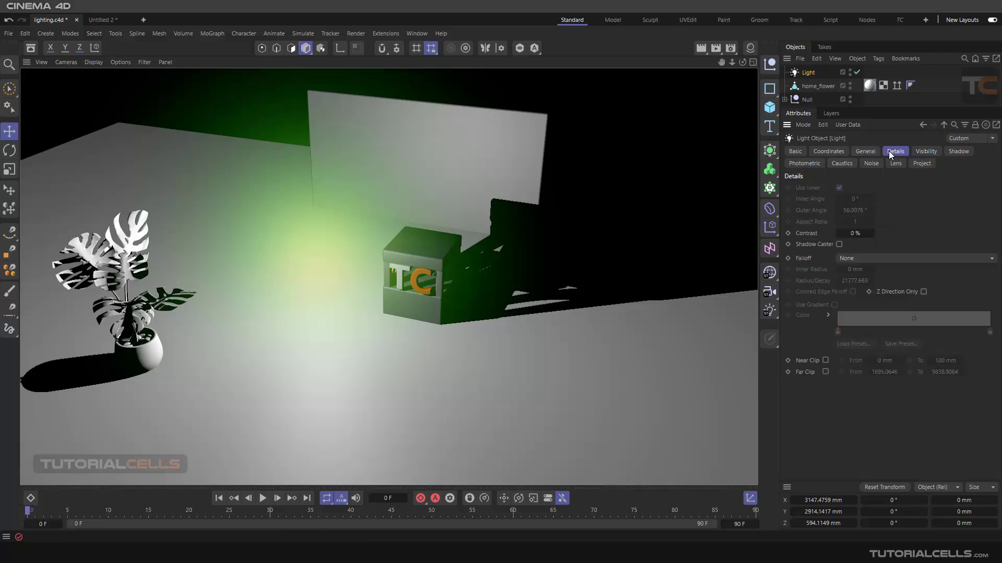
pyautogui.click(870, 152)
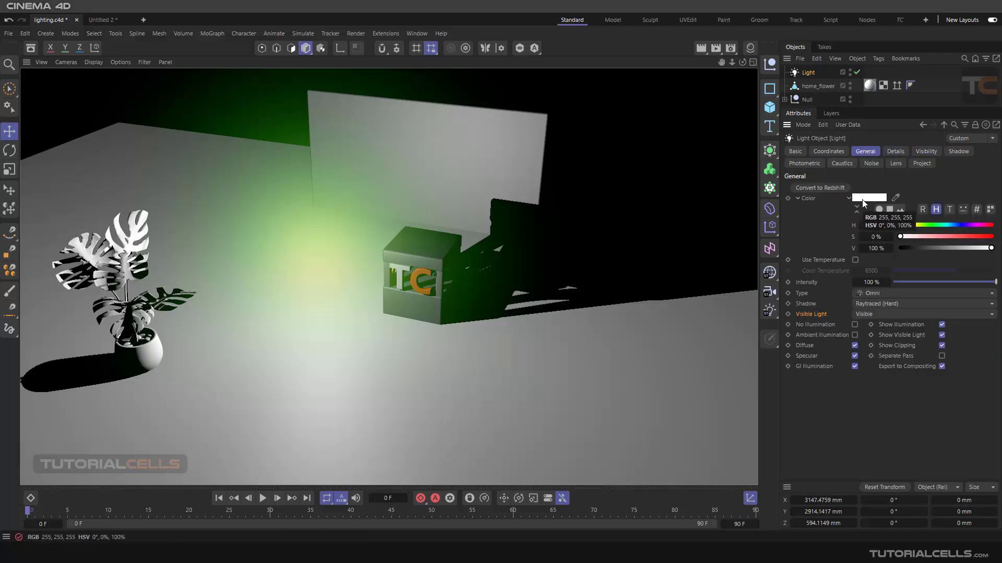
pyautogui.click(893, 152)
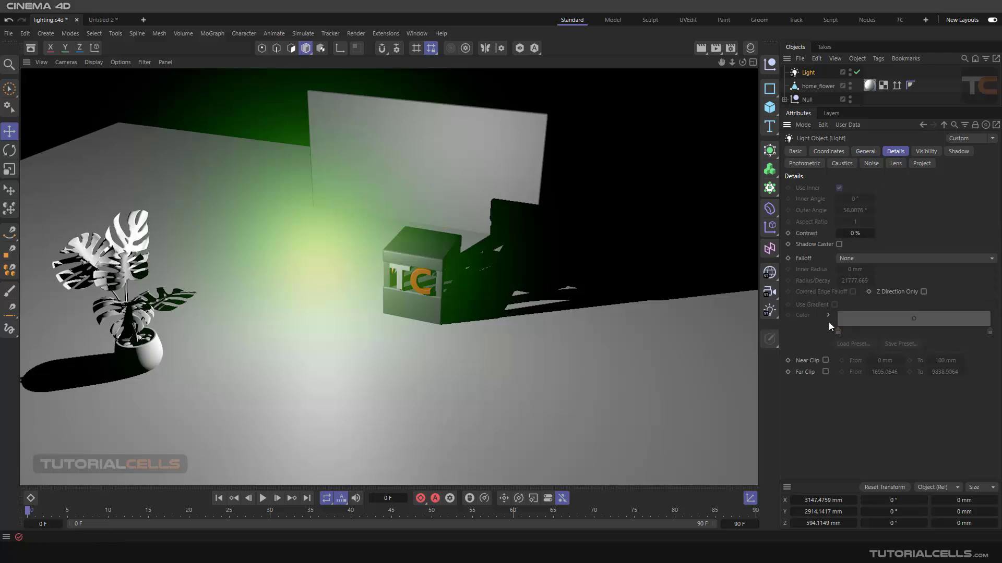
pyautogui.click(926, 152)
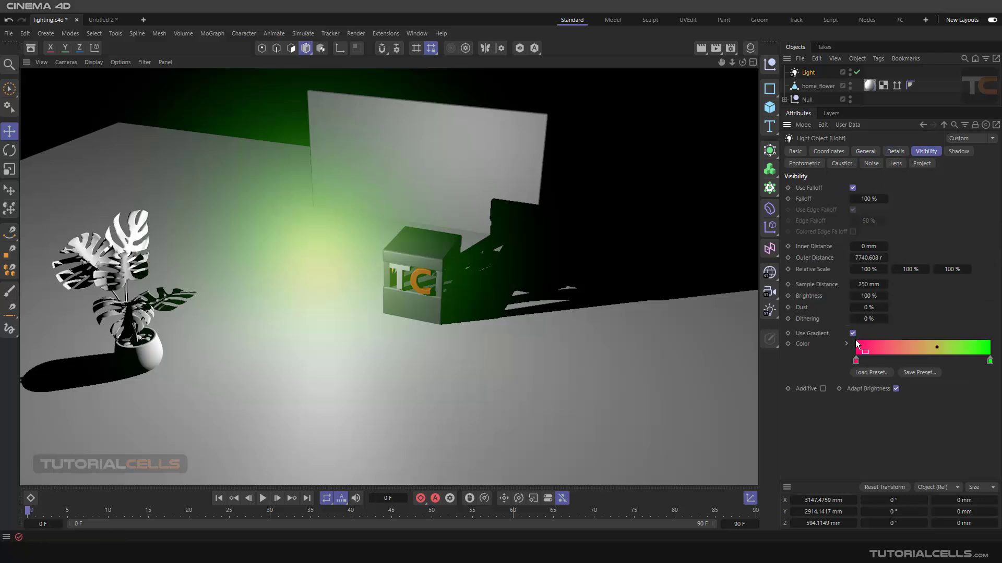
pyautogui.moveTo(937, 347); pyautogui.dragTo(925, 347)
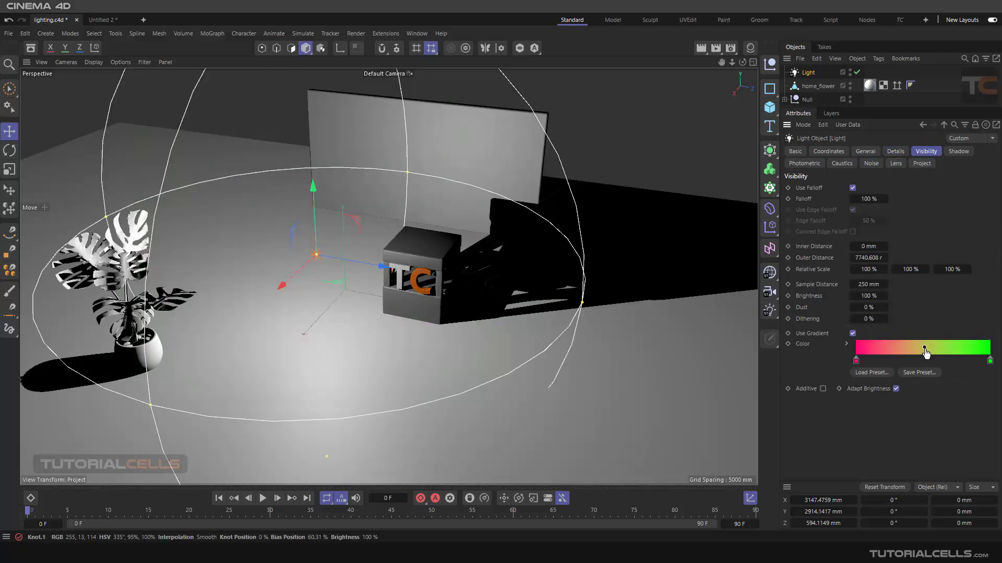
pyautogui.rightClick(923, 346)
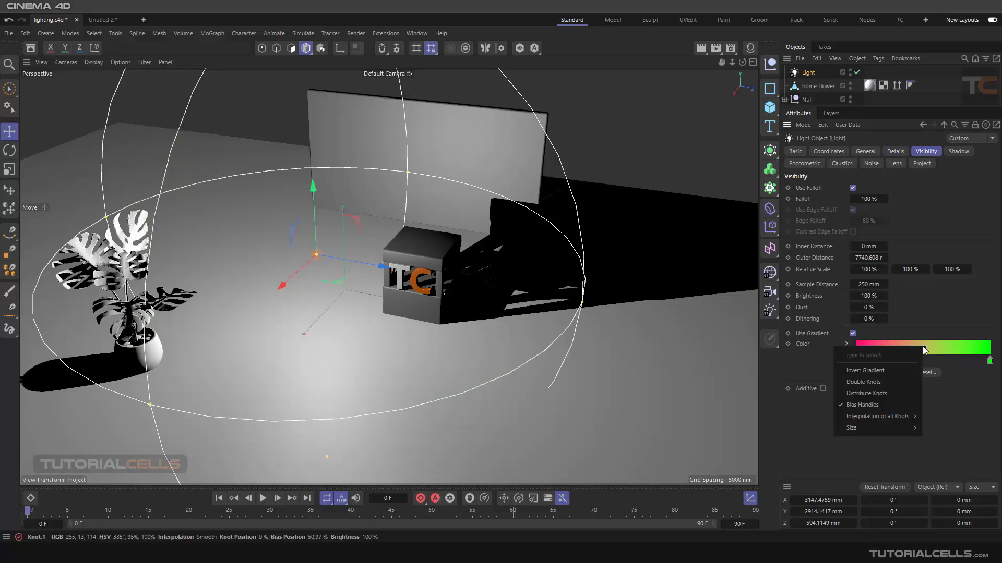
pyautogui.click(884, 454)
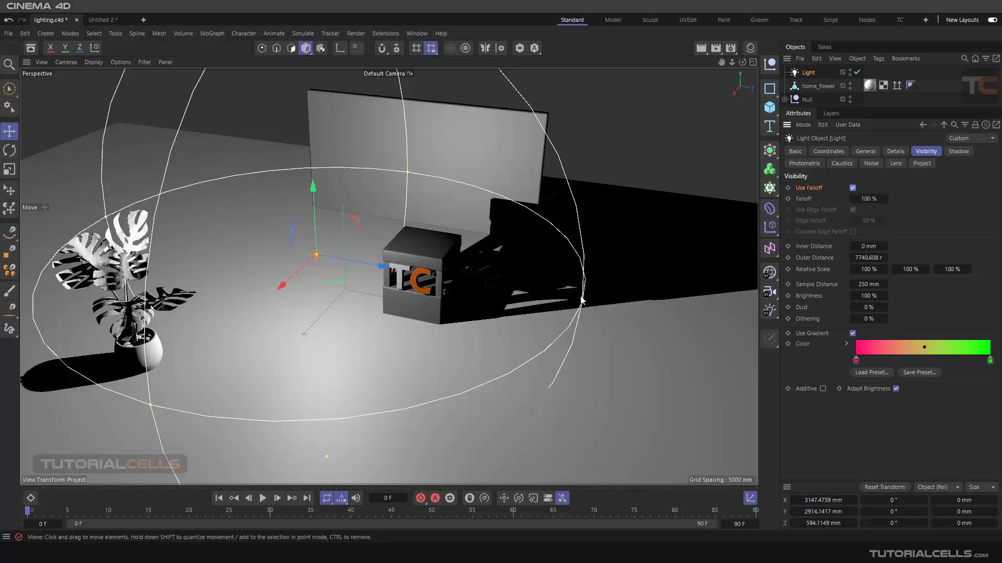
# Step: Turn off Use Falloff for the light's visibility, render the view, and shrink the outer distance to about 3557 mm
pyautogui.click(852, 188)
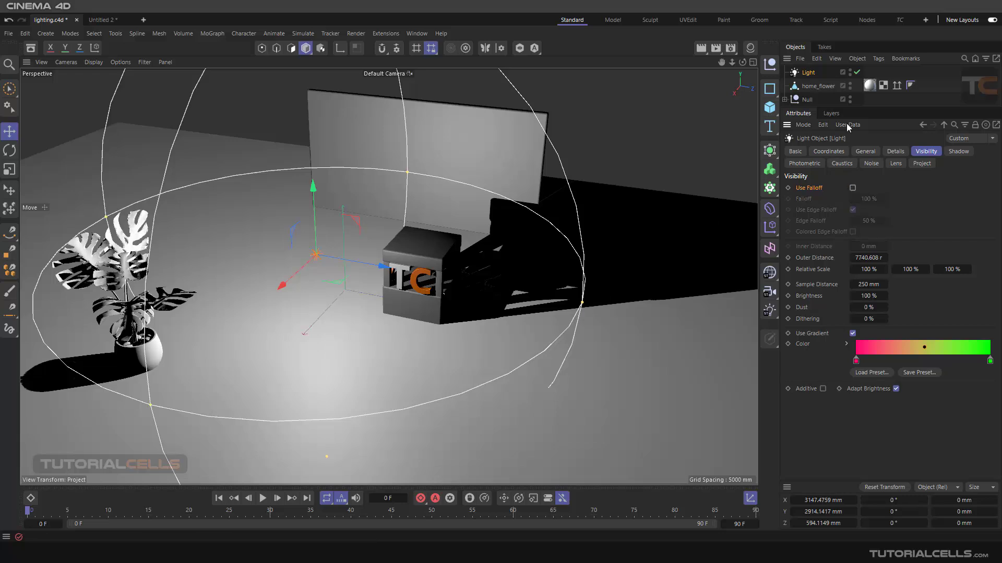
pyautogui.click(700, 49)
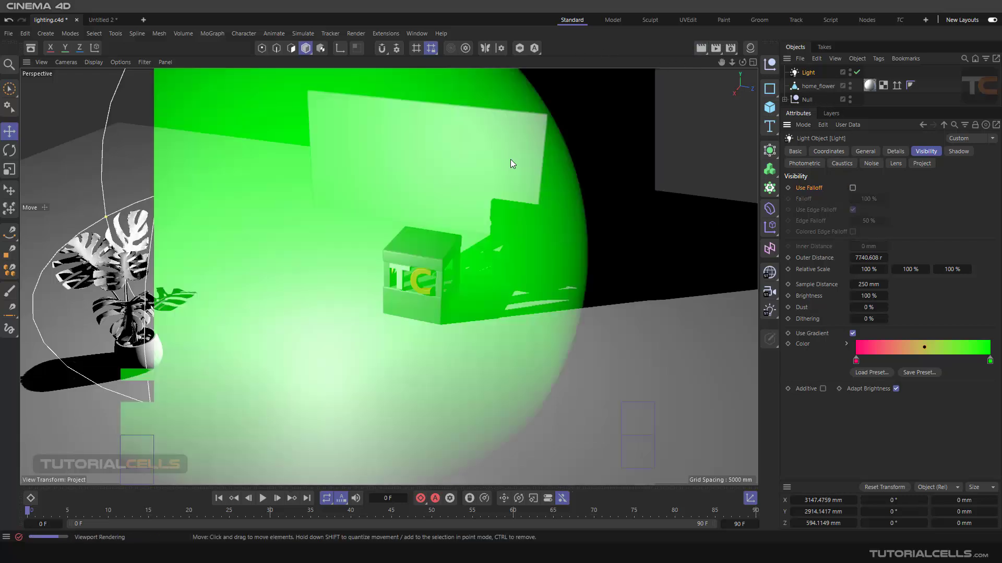
pyautogui.scroll(-3, 439, 199)
pyautogui.scroll(-3, 440, 198)
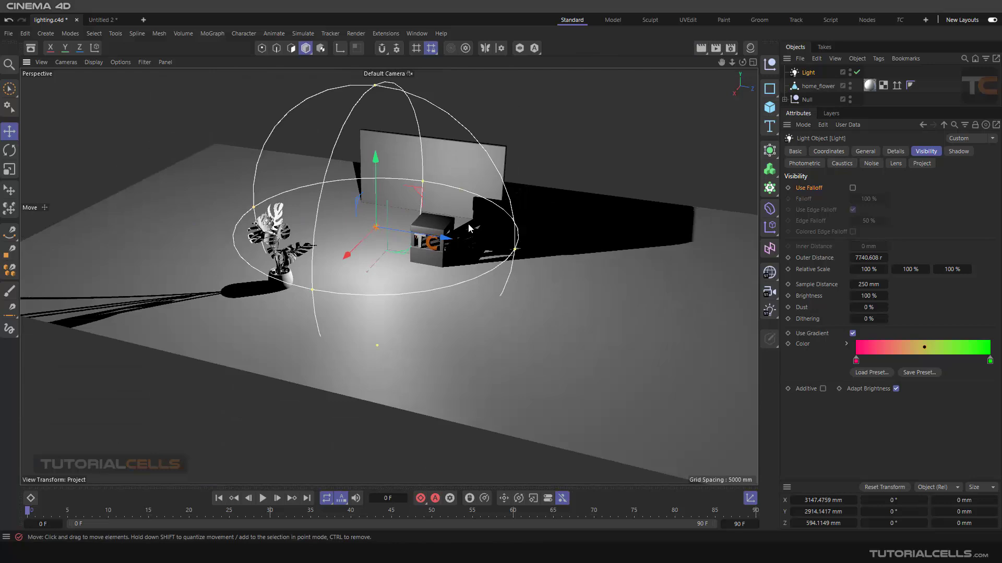
pyautogui.moveTo(516, 254); pyautogui.dragTo(443, 237)
pyautogui.scroll(3, 424, 176)
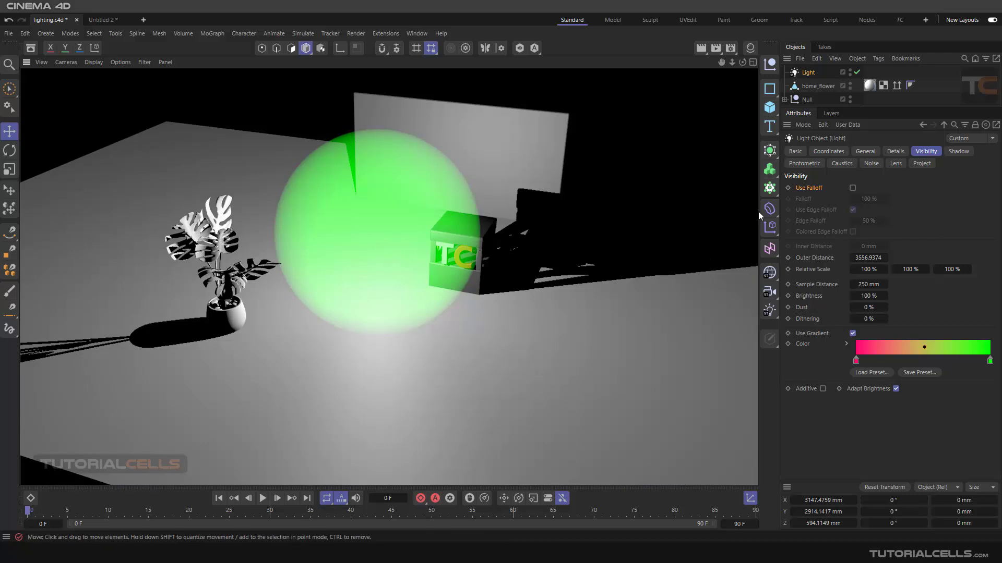
# Step: Re-enable the light's visibility falloff, render the view, and enlarge the outer distance to about 3655 mm
pyautogui.click(853, 188)
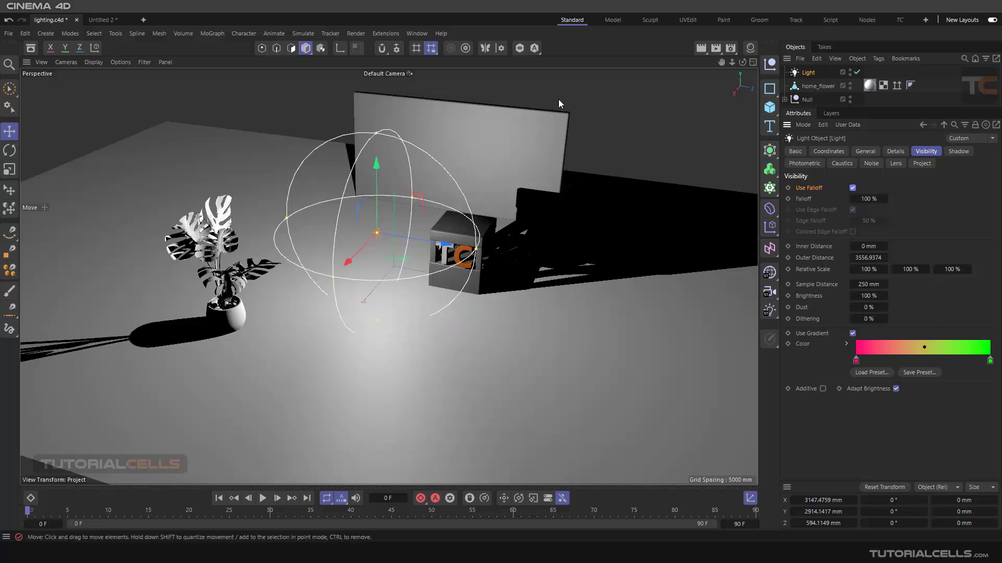
pyautogui.click(700, 48)
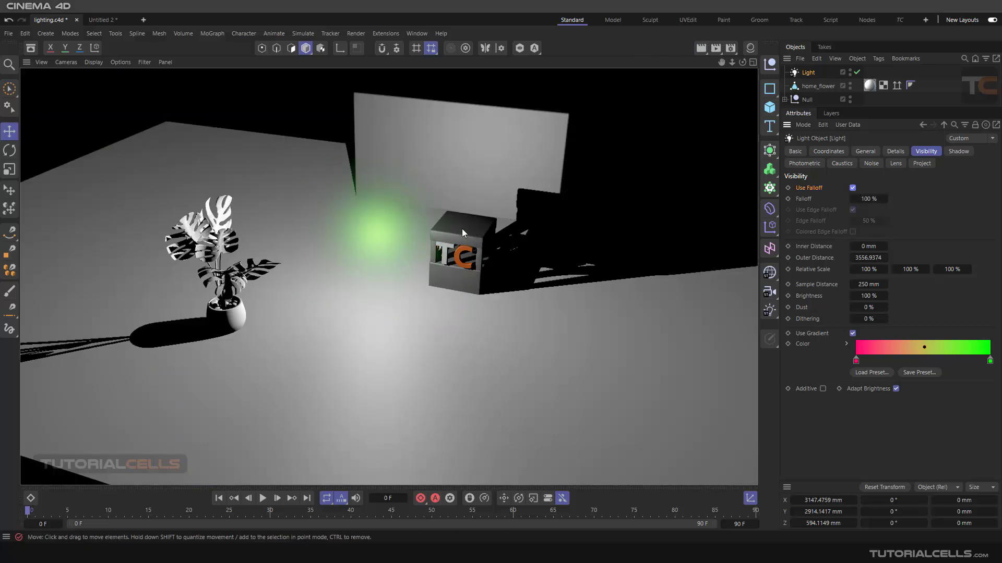
pyautogui.scroll(4, 462, 232)
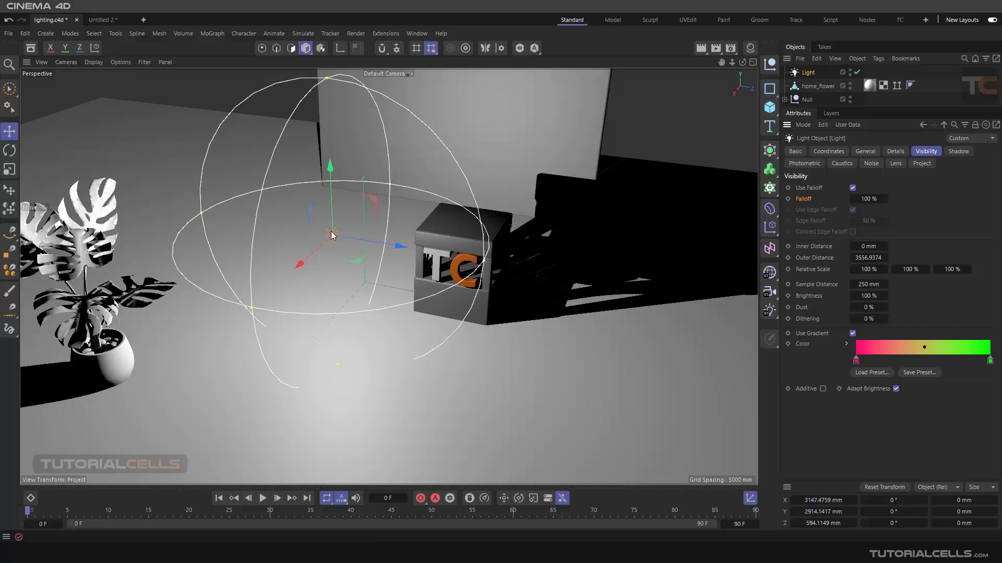
pyautogui.moveTo(481, 259); pyautogui.dragTo(489, 261)
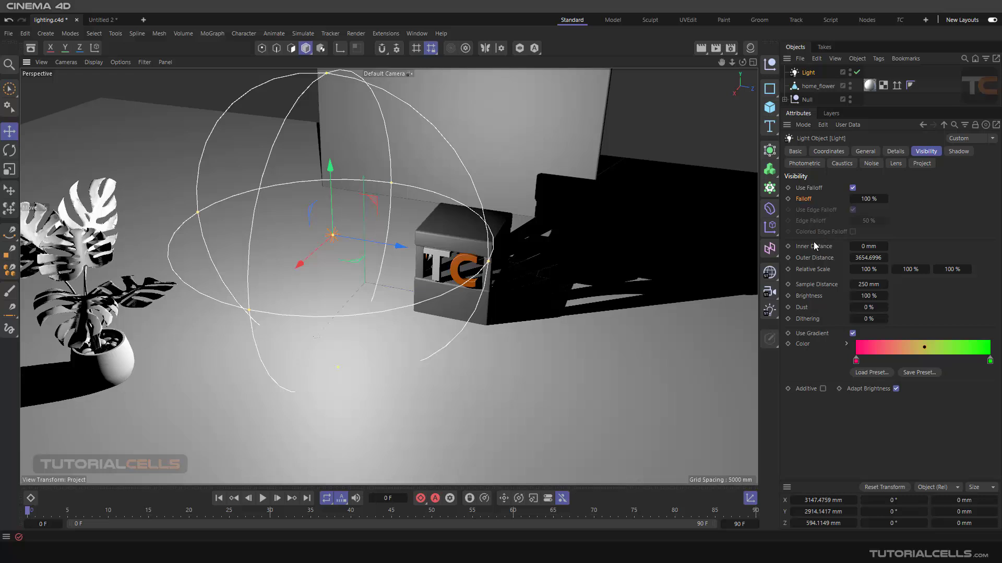
pyautogui.scroll(-3, 475, 245)
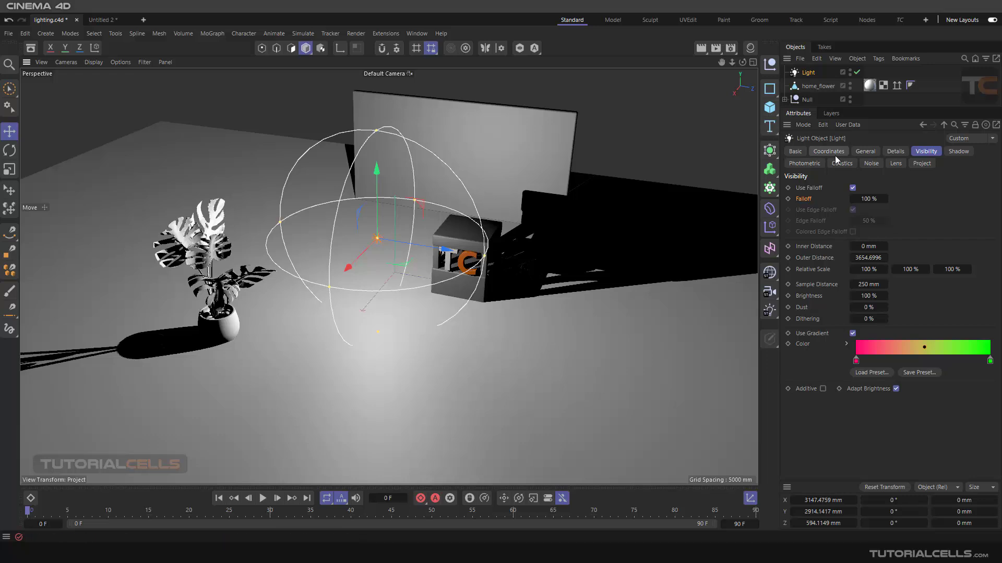
# Step: Change the light's type from Omni to Spot
pyautogui.click(864, 152)
pyautogui.click(864, 294)
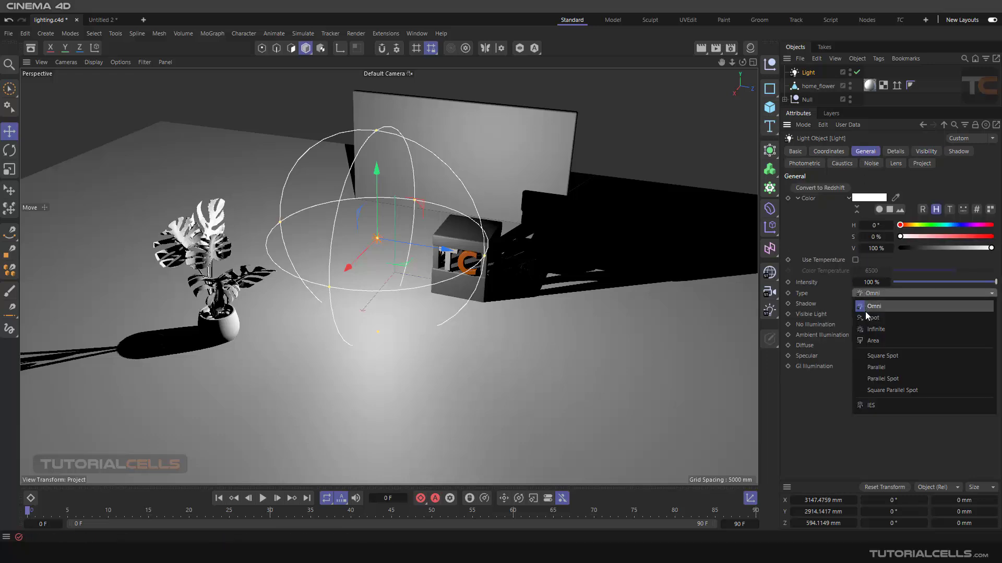
pyautogui.click(870, 318)
# Step: Move the spot light high above the floor to about Y 17340 mm, clear of the objects, and render its visible cone
pyautogui.moveTo(425, 255); pyautogui.dragTo(571, 193)
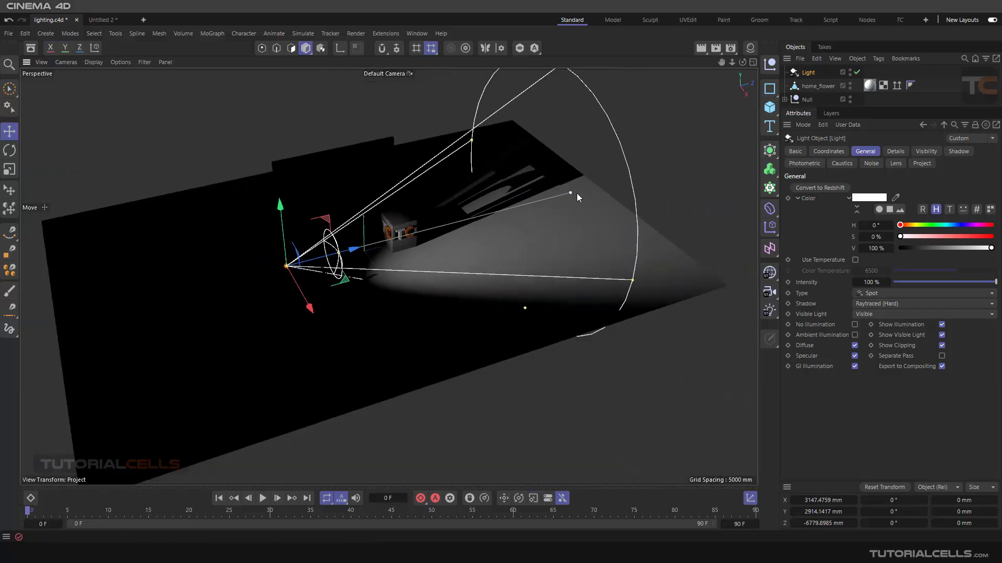
pyautogui.moveTo(350, 252); pyautogui.dragTo(340, 288)
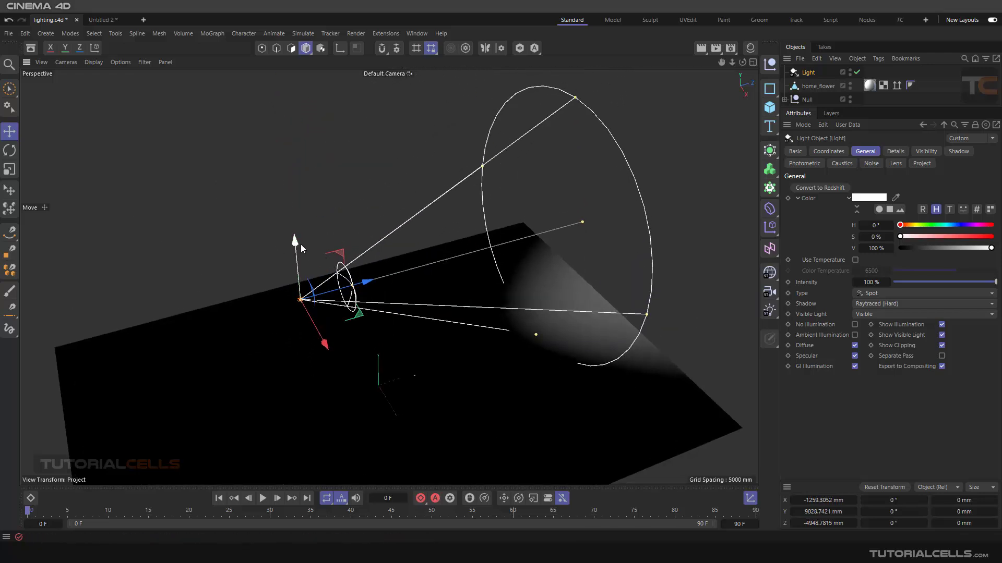
pyautogui.moveTo(298, 242); pyautogui.dragTo(375, 146)
pyautogui.scroll(2, 374, 167)
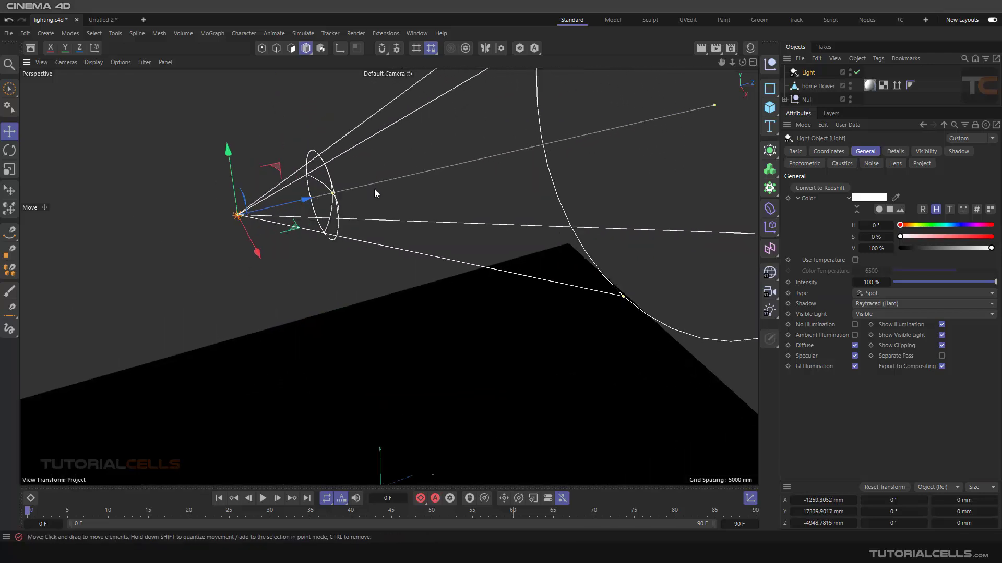
pyautogui.keyDown('alt'); pyautogui.moveTo(373, 187); pyautogui.dragTo(384, 218, button='middle'); pyautogui.keyUp('alt')
pyautogui.click(699, 49)
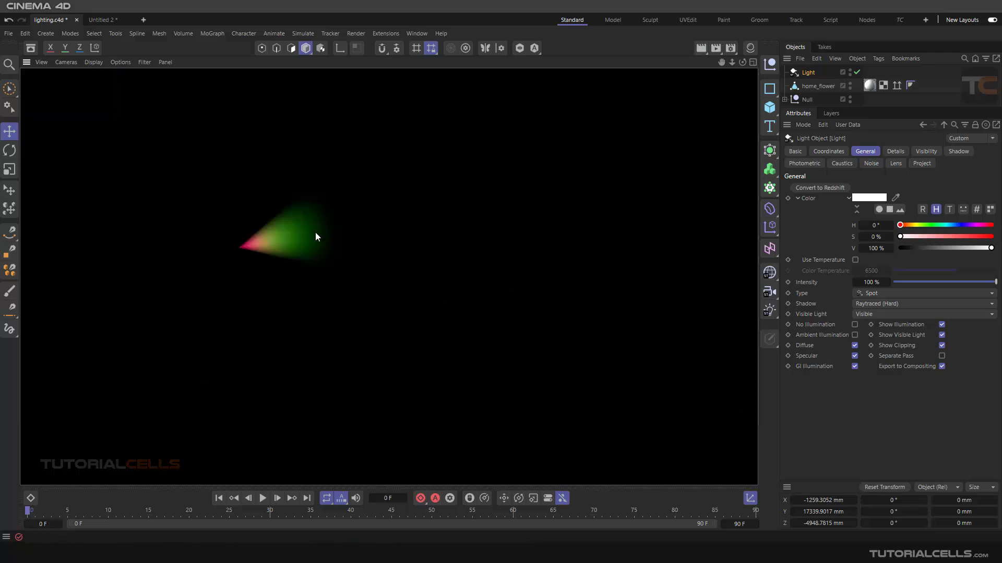
# Step: Extend the spot light's visible cone to an outer distance of about 17160 mm and render the view
pyautogui.click(327, 231)
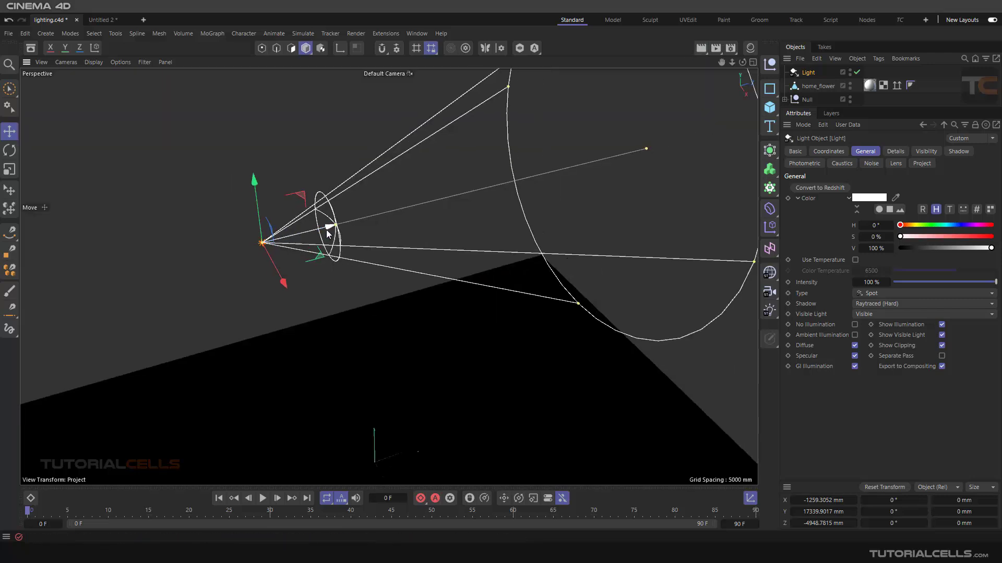
pyautogui.moveTo(365, 221); pyautogui.dragTo(639, 112)
pyautogui.click(701, 49)
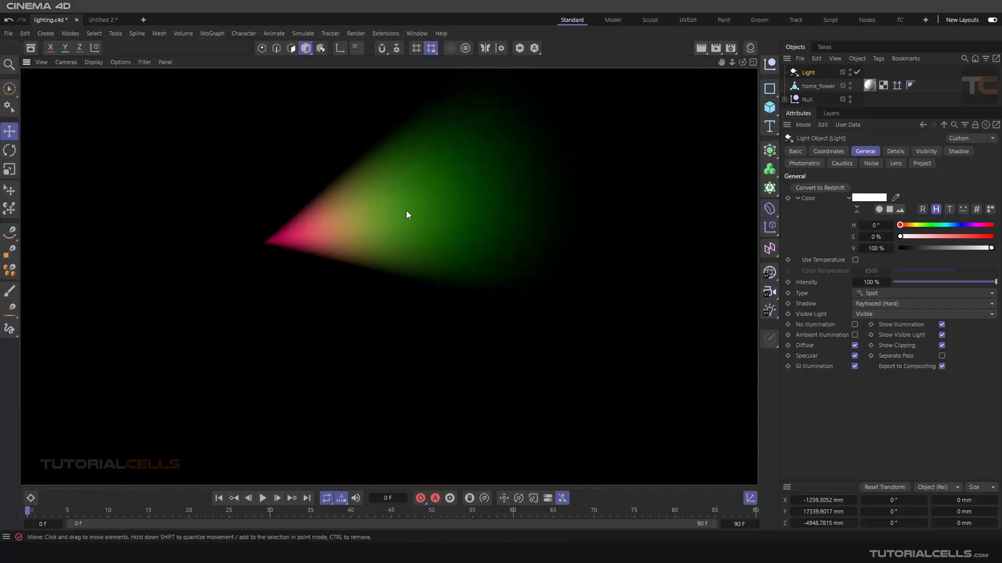
# Step: Turn off Use Gradient in the spot light's visibility settings and render the plain white cone up close
pyautogui.click(925, 152)
pyautogui.click(852, 334)
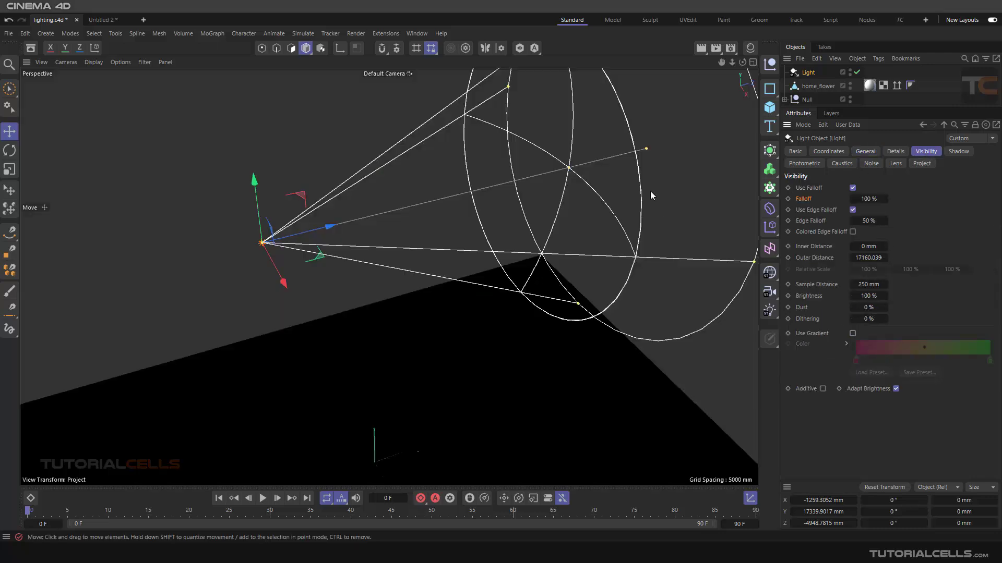
pyautogui.click(700, 48)
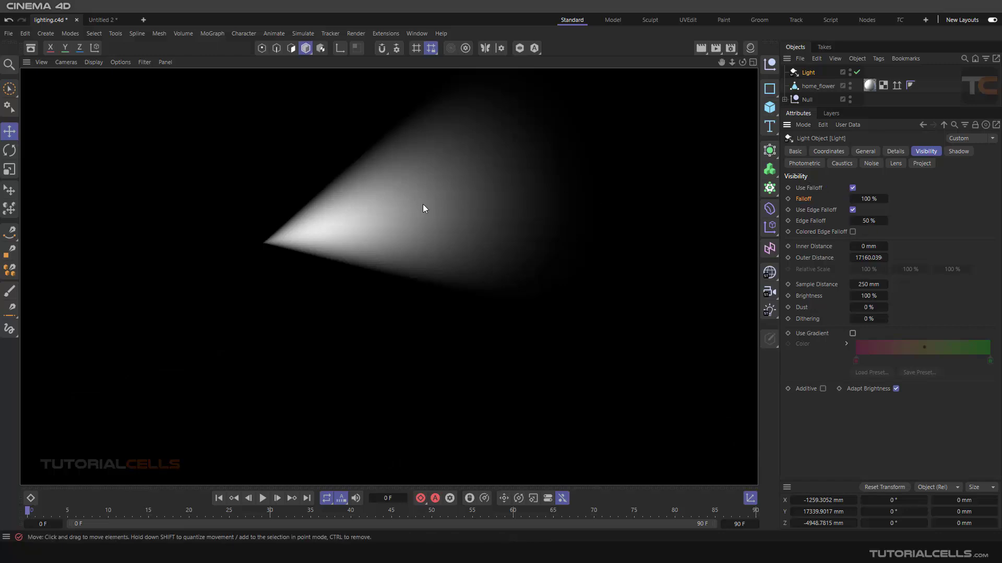
pyautogui.scroll(4, 405, 207)
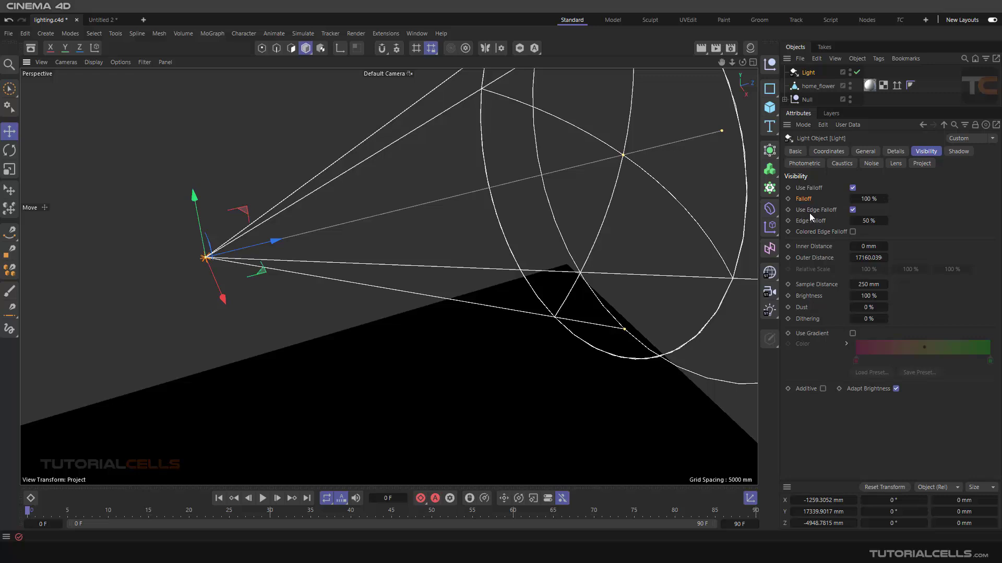
pyautogui.click(700, 48)
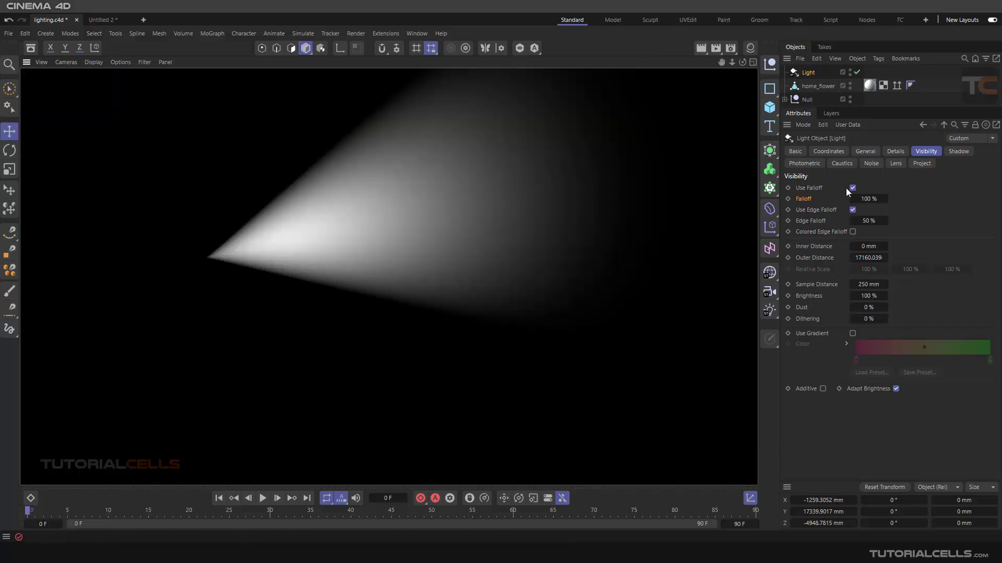
# Step: Render the cone with Use Edge Falloff turned off, then re-enable both the edge falloff and the visibility gradient
pyautogui.click(852, 210)
pyautogui.click(702, 49)
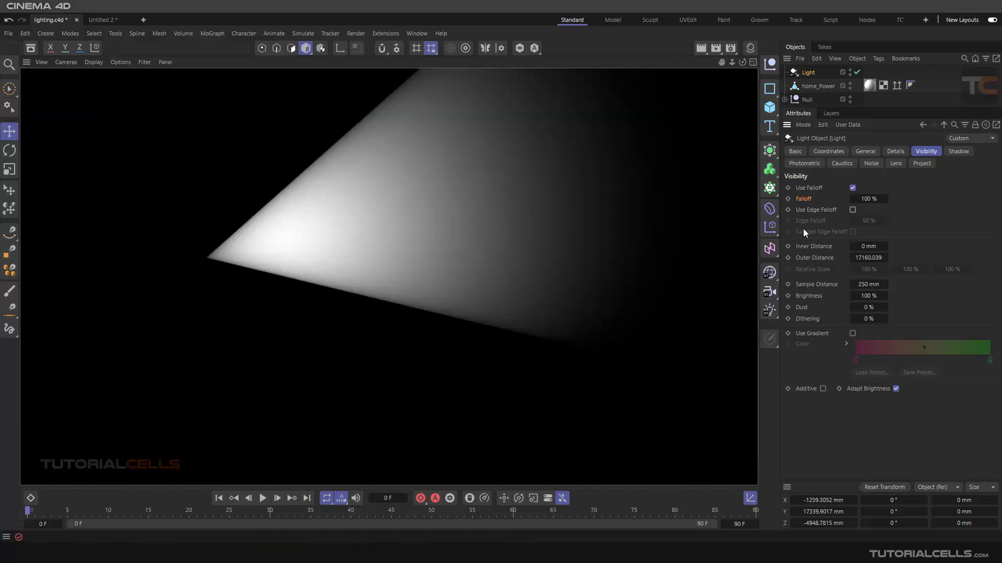
pyautogui.click(852, 209)
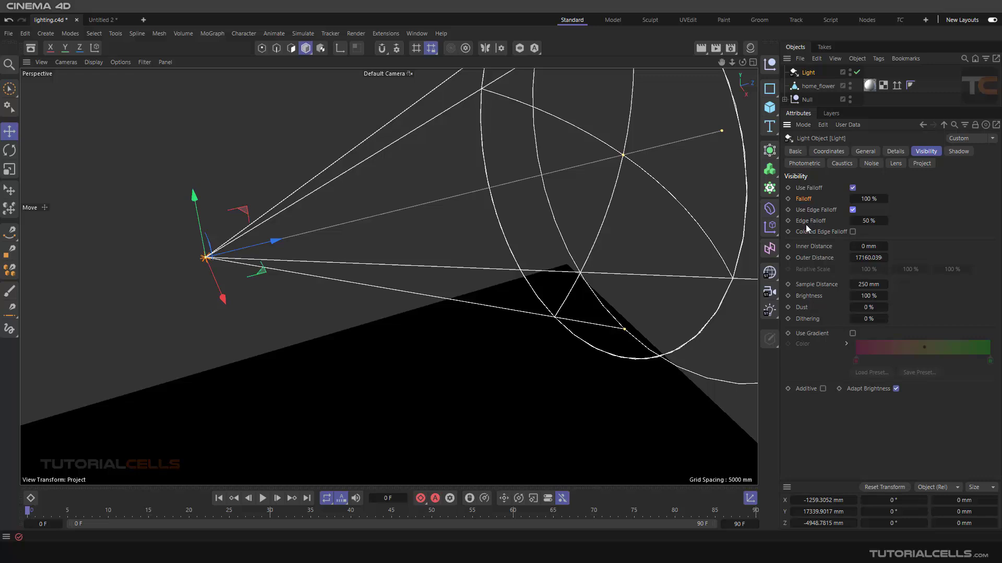
pyautogui.click(852, 334)
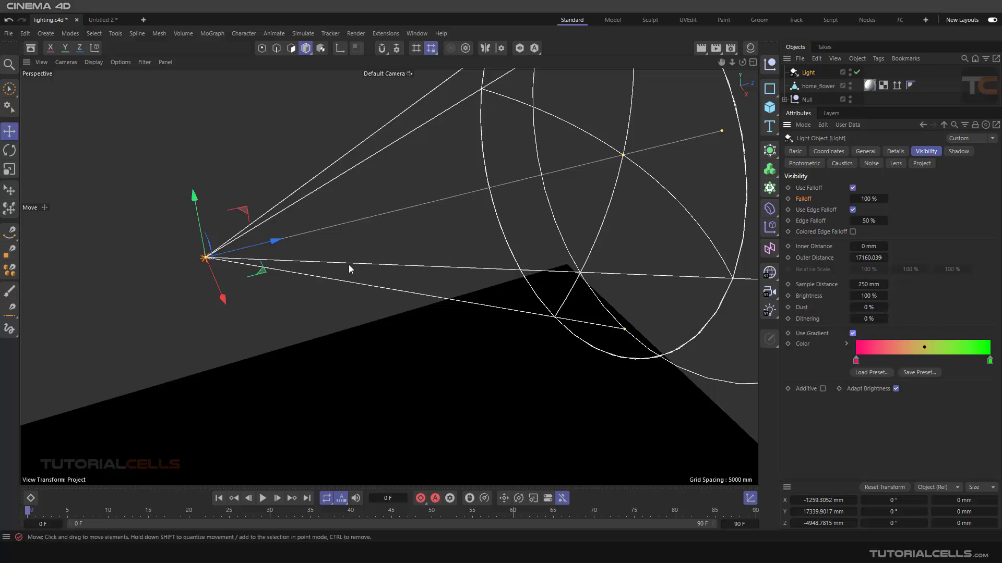
# Step: Render the spot light's gradient cone, then enable Colored Edge Falloff and render it again
pyautogui.click(701, 48)
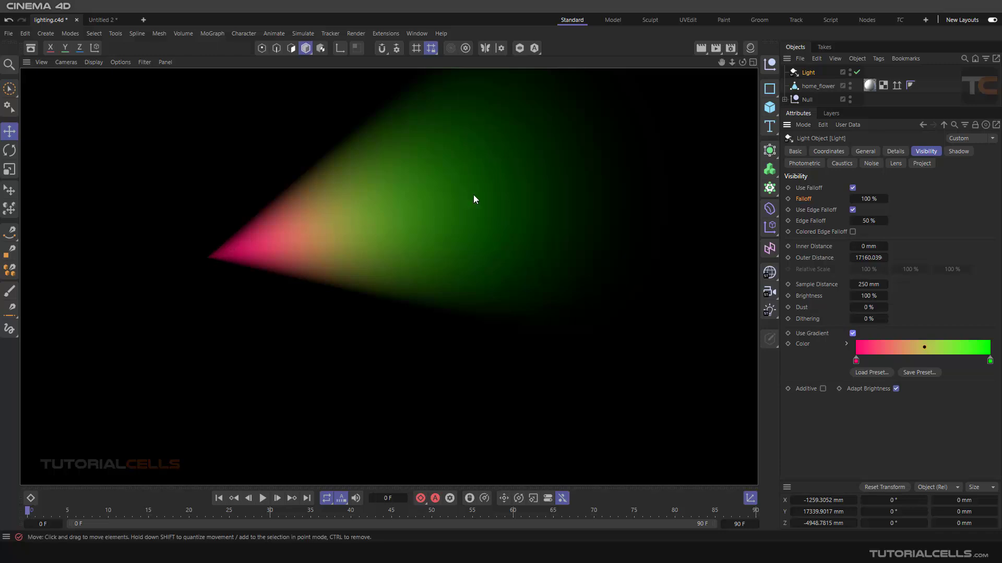
pyautogui.click(852, 232)
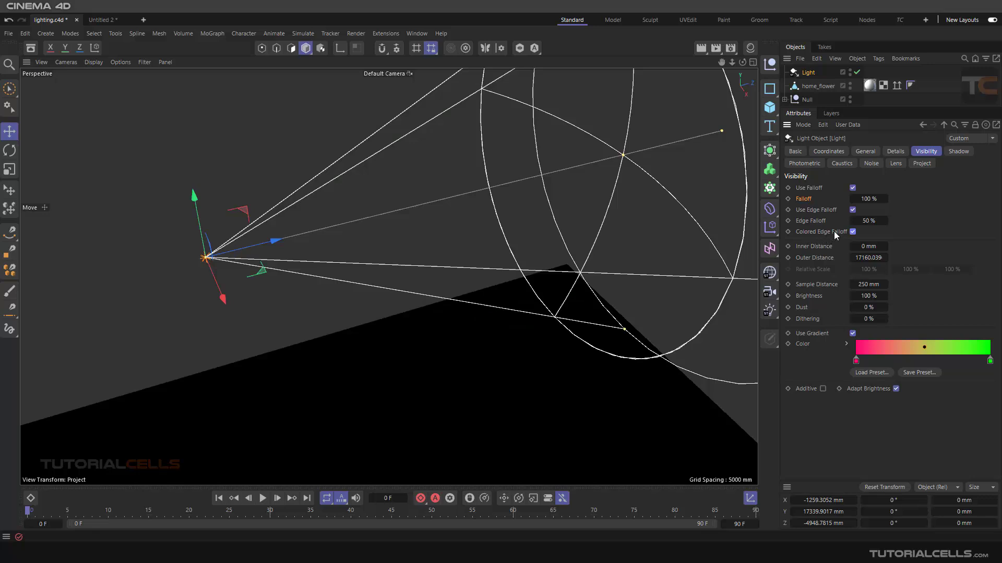
pyautogui.click(702, 48)
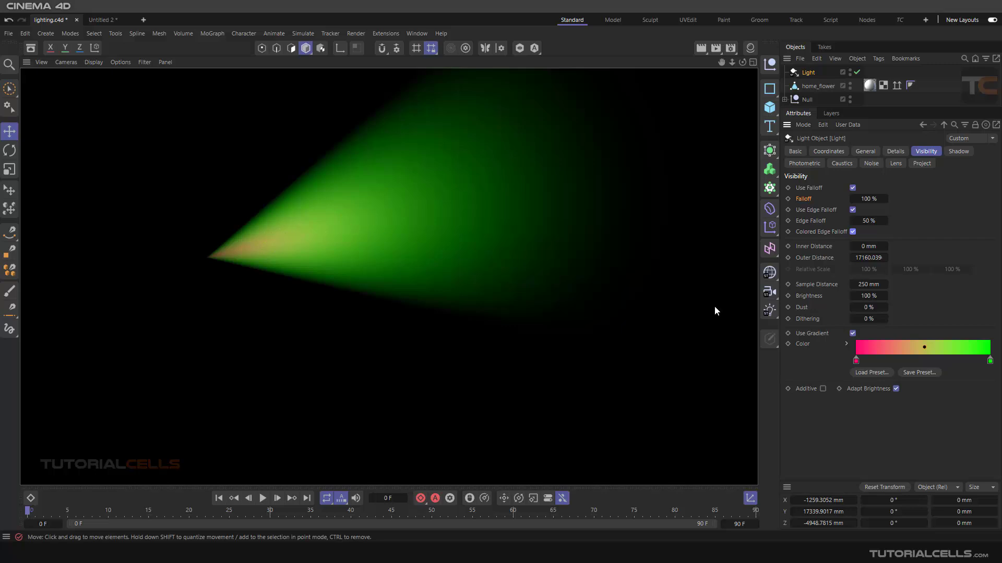
# Step: Shift the visibility gradient's midpoint toward the green end, render the cone, and turn Colored Edge Falloff off
pyautogui.moveTo(922, 348); pyautogui.dragTo(962, 348)
pyautogui.click(701, 48)
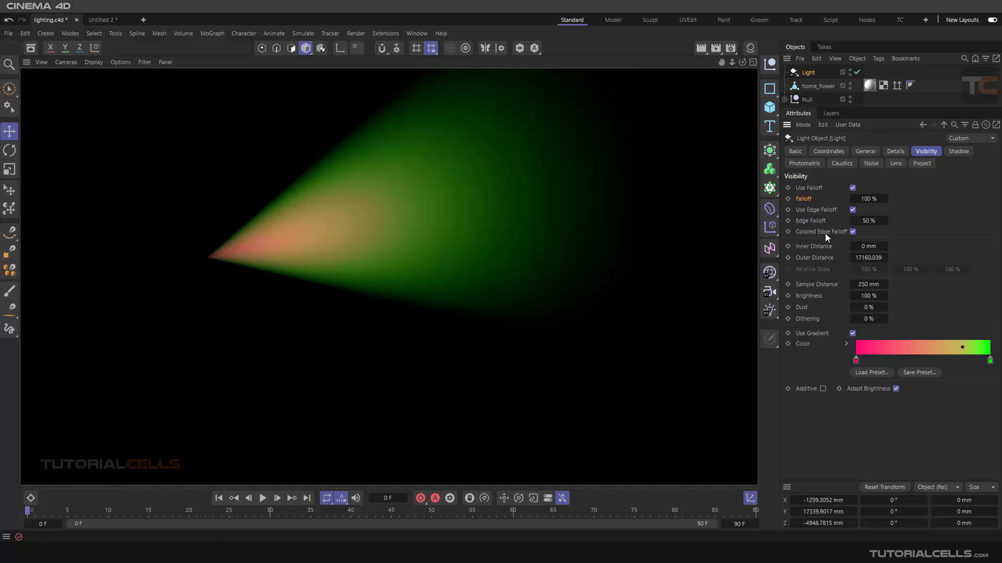
pyautogui.click(852, 232)
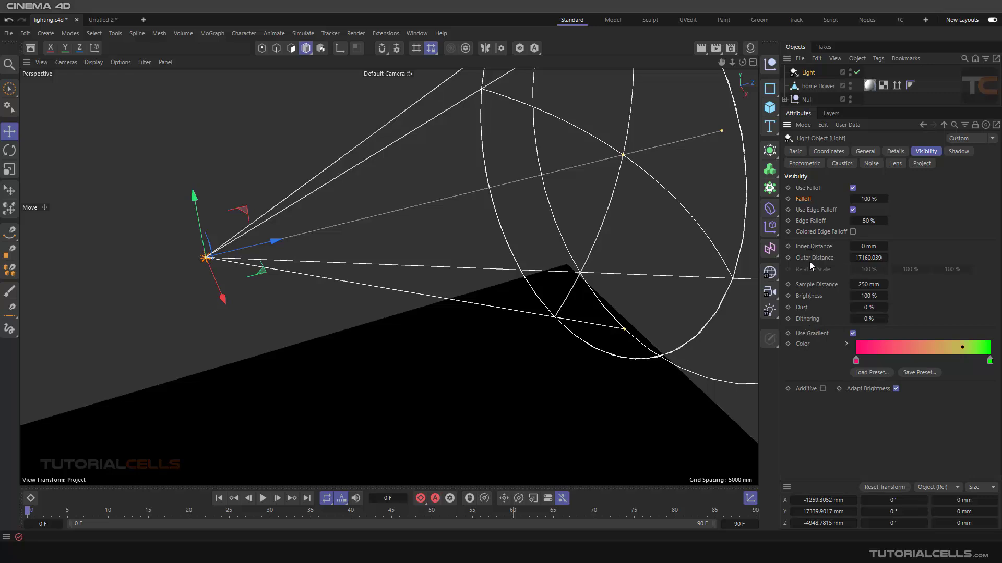
# Step: Set the cone's visibility inner distance to about 10001 mm and outer distance to about 19103 mm, and render the view
pyautogui.keyDown('alt'); pyautogui.moveTo(562, 261); pyautogui.dragTo(572, 188); pyautogui.keyUp('alt')
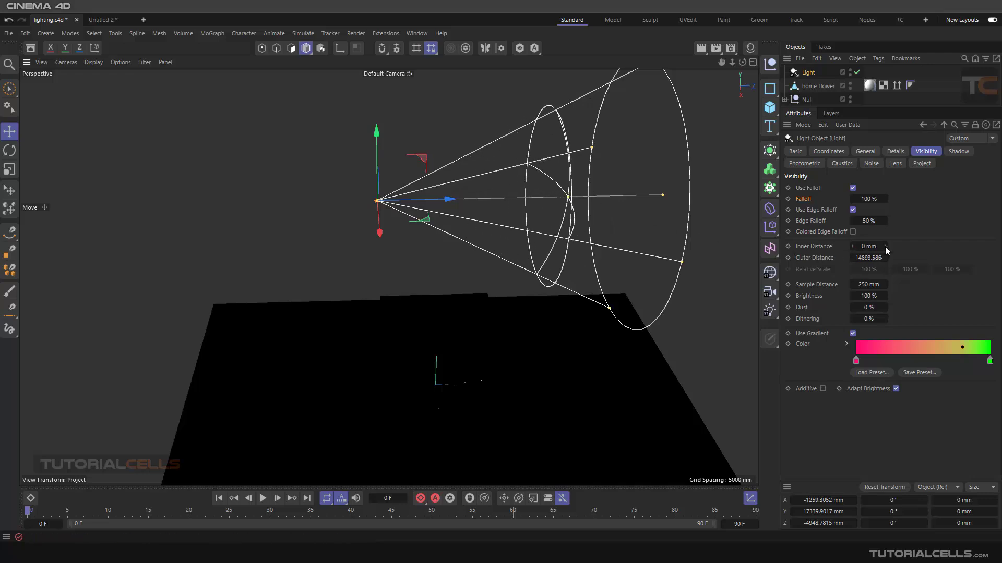
pyautogui.moveTo(885, 247); pyautogui.dragTo(732, 205)
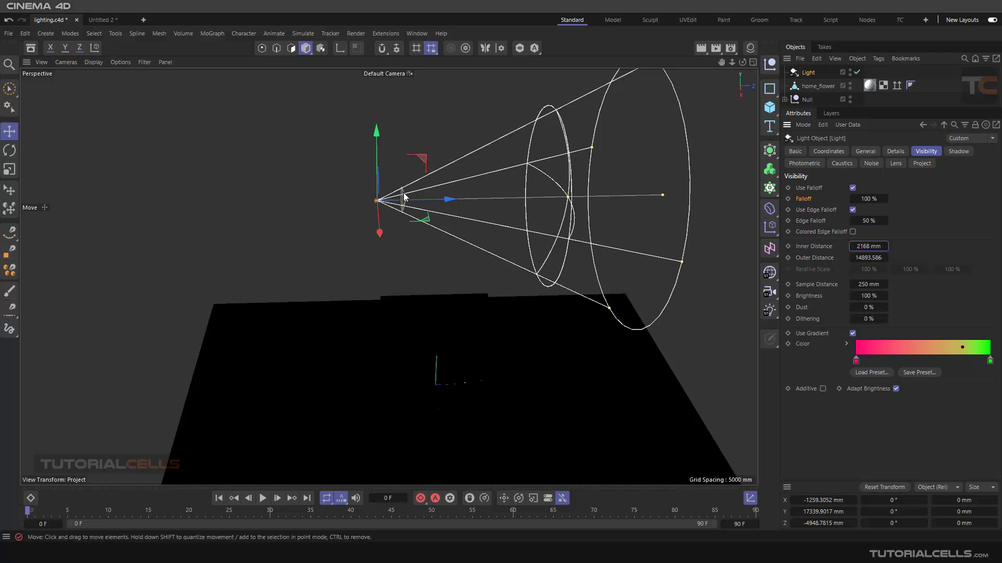
pyautogui.moveTo(407, 200); pyautogui.dragTo(504, 198)
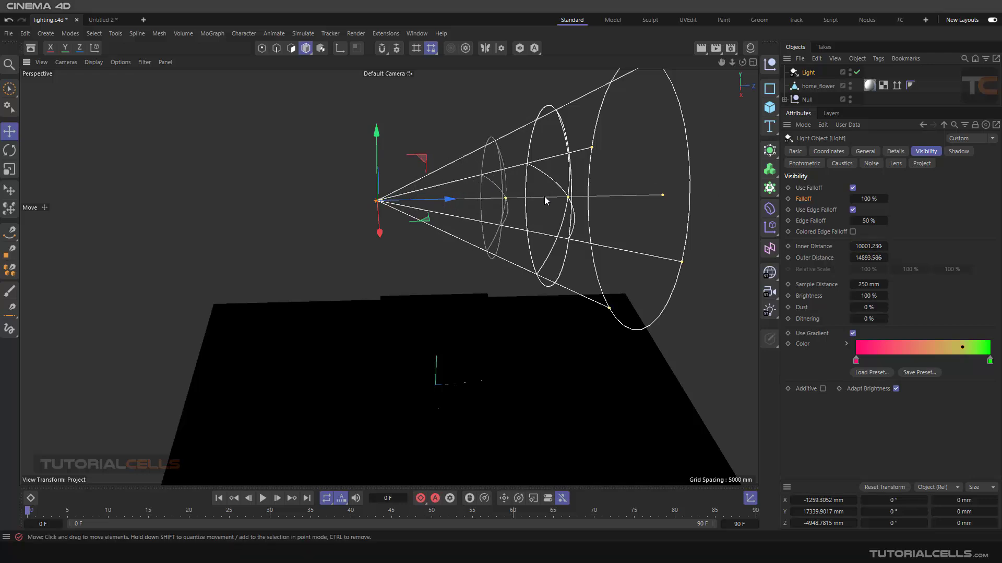
pyautogui.keyDown('alt'); pyautogui.moveTo(549, 196); pyautogui.dragTo(541, 202, button='middle'); pyautogui.keyUp('alt')
pyautogui.moveTo(542, 203); pyautogui.dragTo(609, 204)
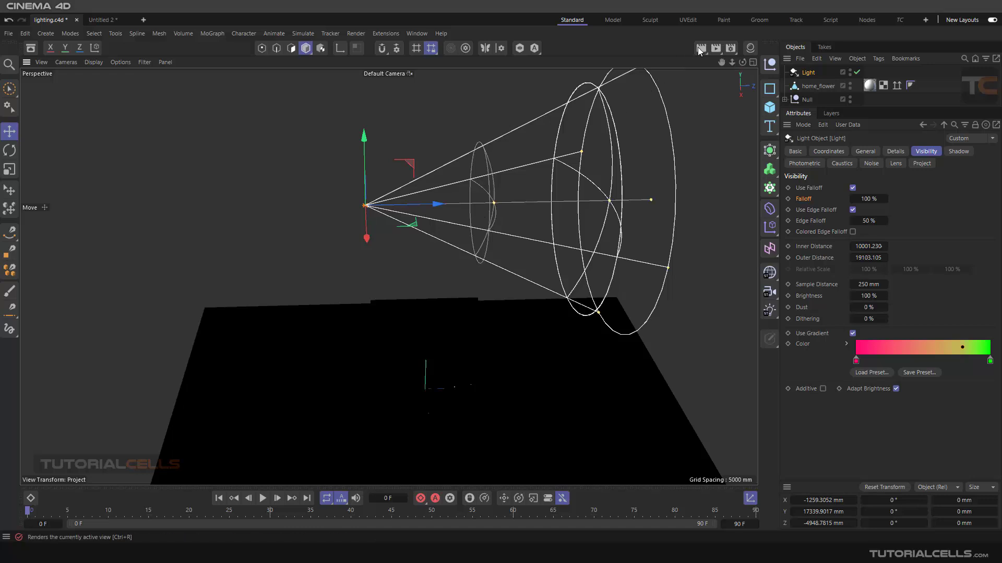
pyautogui.hotkey('ctrl', 'r')
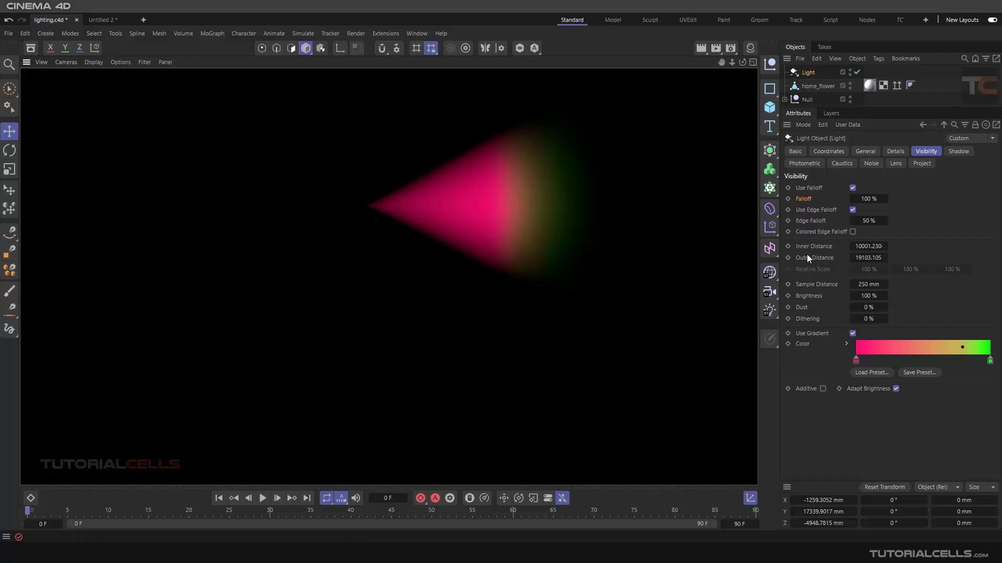
# Step: Change the light's type from Spot to Omni and render the view of the whole floor
pyautogui.keyDown('alt'); pyautogui.moveTo(533, 227); pyautogui.dragTo(578, 235); pyautogui.keyUp('alt')
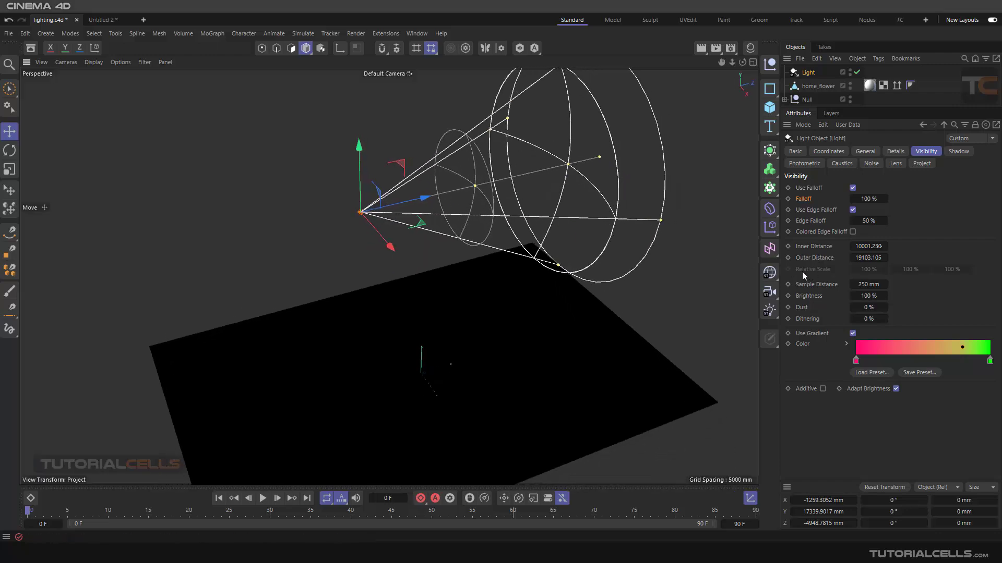
pyautogui.scroll(-1, 673, 240)
pyautogui.scroll(-4, 527, 199)
pyautogui.keyDown('alt'); pyautogui.moveTo(518, 197); pyautogui.dragTo(516, 223, button='middle'); pyautogui.keyUp('alt')
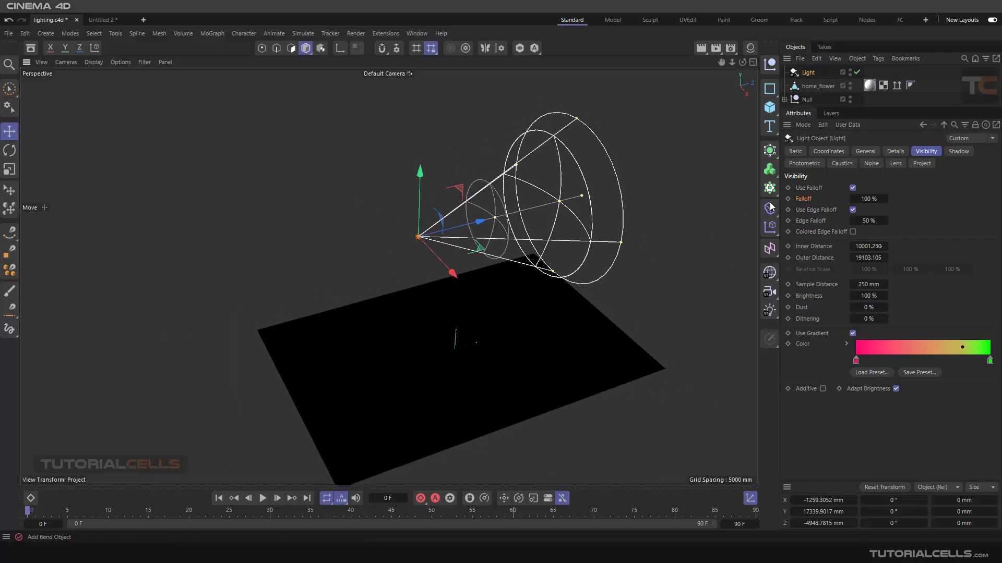
pyautogui.click(867, 151)
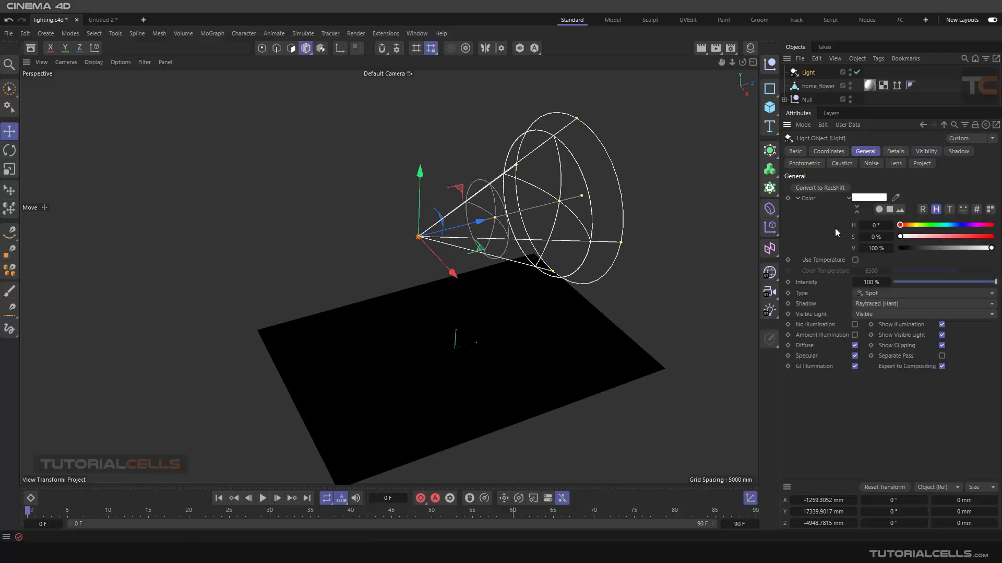
pyautogui.click(860, 294)
pyautogui.click(866, 306)
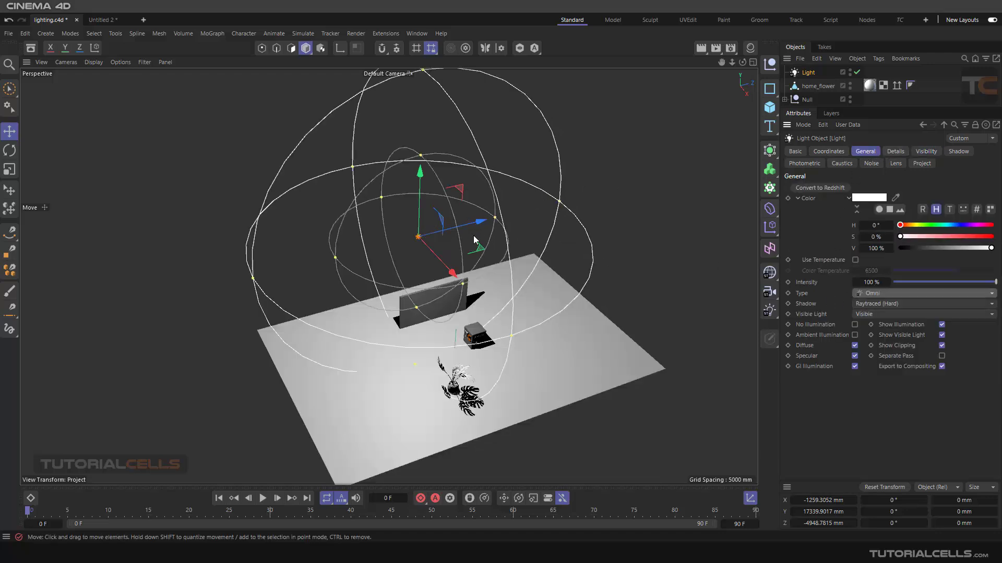
pyautogui.scroll(-2, 446, 243)
pyautogui.click(701, 48)
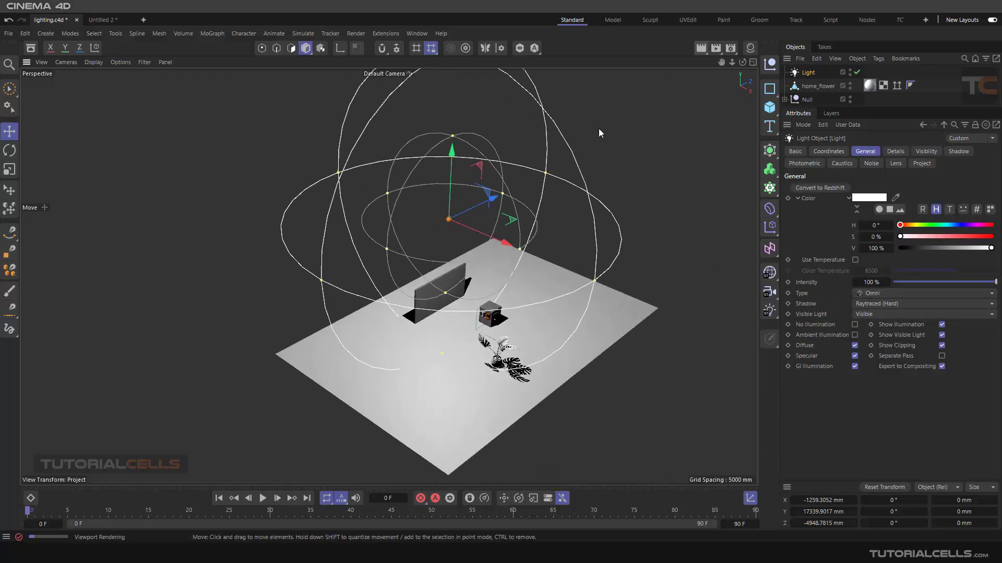
# Step: Set the omni light's visibility Relative Scale to 46 %, 26 % and 159 %, and render the stretched glow
pyautogui.click(927, 151)
pyautogui.click(811, 270)
pyautogui.moveTo(866, 270); pyautogui.dragTo(837, 271)
pyautogui.moveTo(914, 269); pyautogui.dragTo(876, 270)
pyautogui.moveTo(952, 269); pyautogui.dragTo(973, 269)
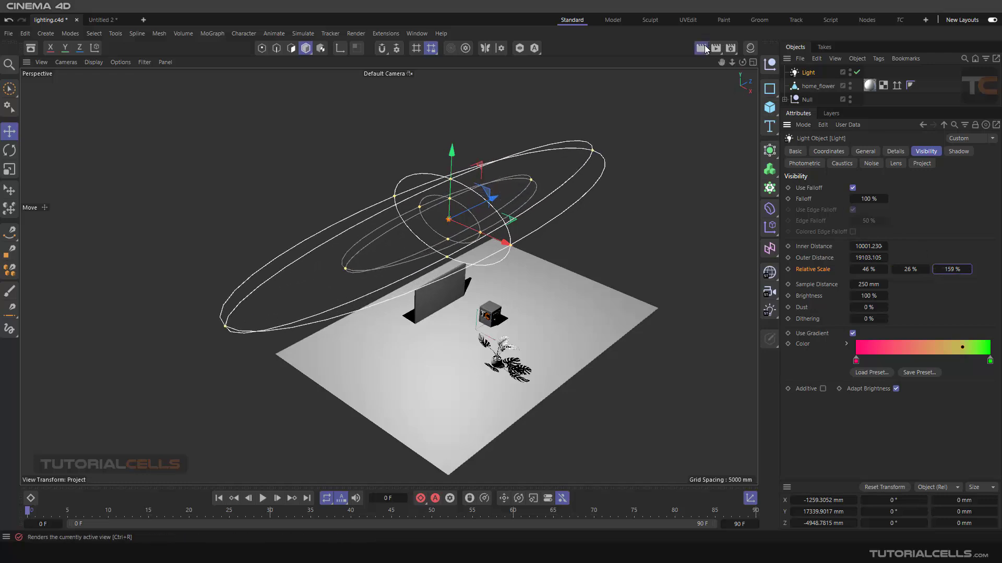
pyautogui.click(701, 48)
pyautogui.click(487, 240)
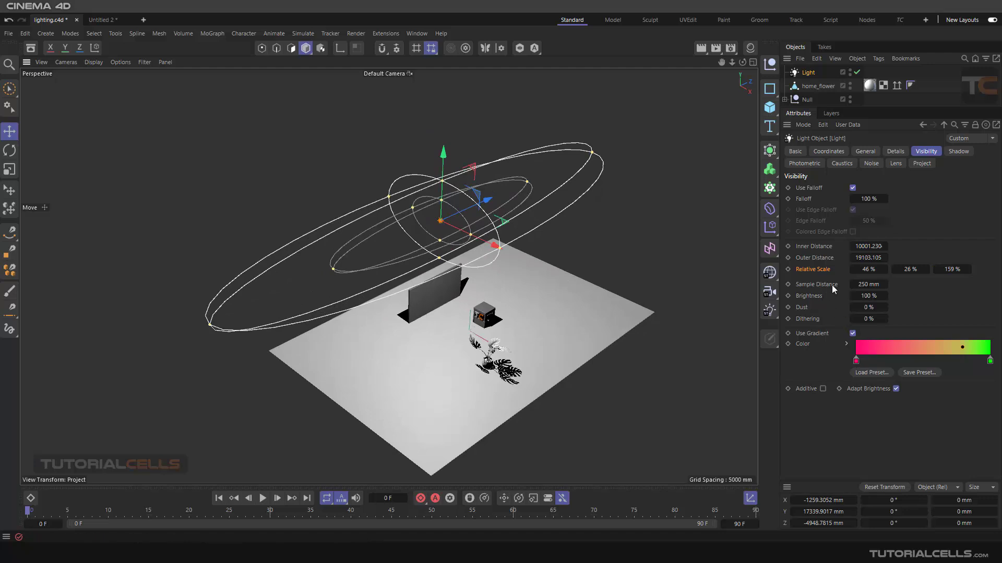
# Step: Reset the light's Relative Scale to 100 % on all three axes and delete the light
pyautogui.rightClick(885, 271)
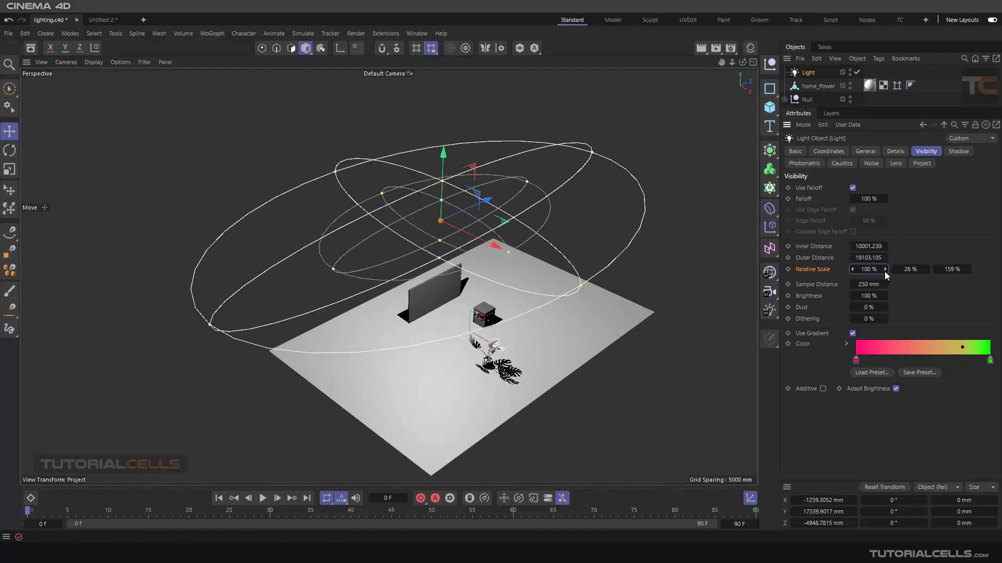
pyautogui.rightClick(925, 270)
pyautogui.rightClick(964, 271)
pyautogui.rightClick(970, 271)
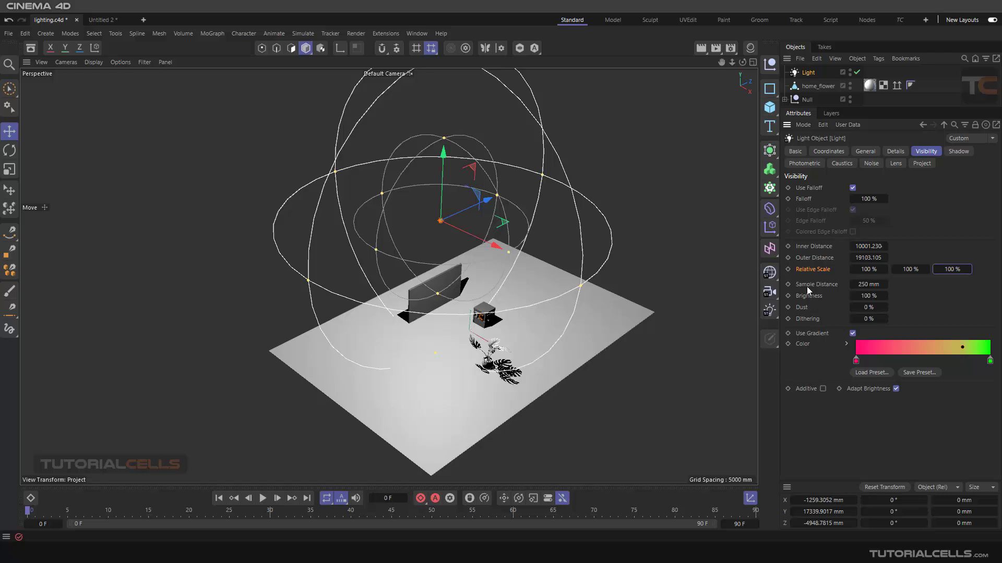
pyautogui.scroll(2, 490, 246)
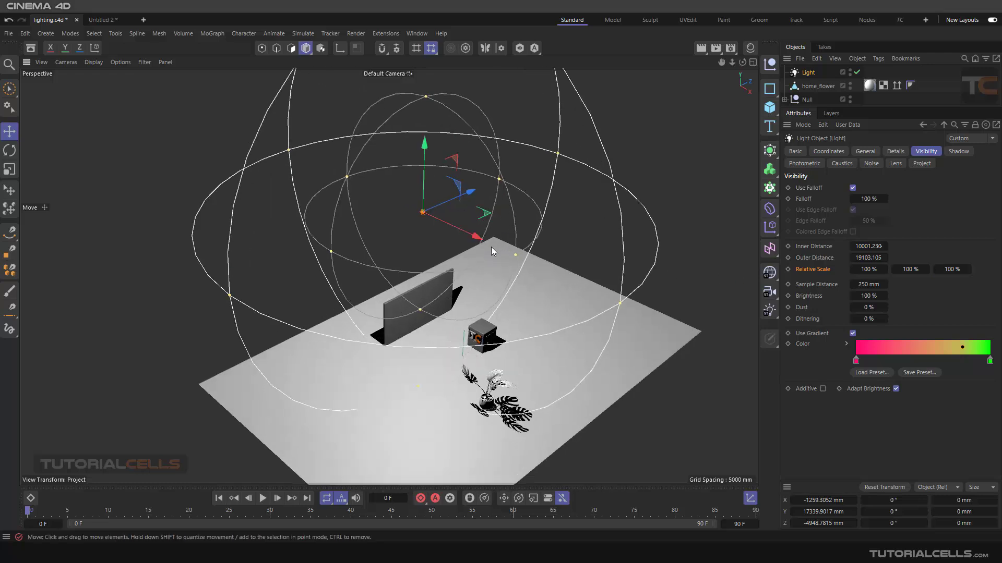
pyautogui.press('Delete')
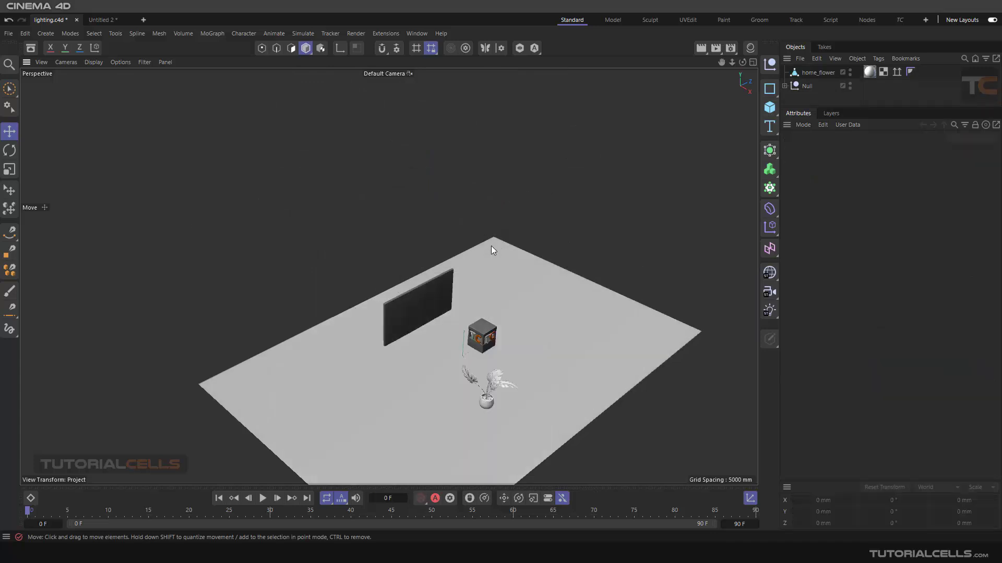
# Step: Add a new omni light and place it inside the TC box at about Y 1431 mm, Z 2905 mm
pyautogui.scroll(3, 512, 306)
pyautogui.scroll(5, 513, 306)
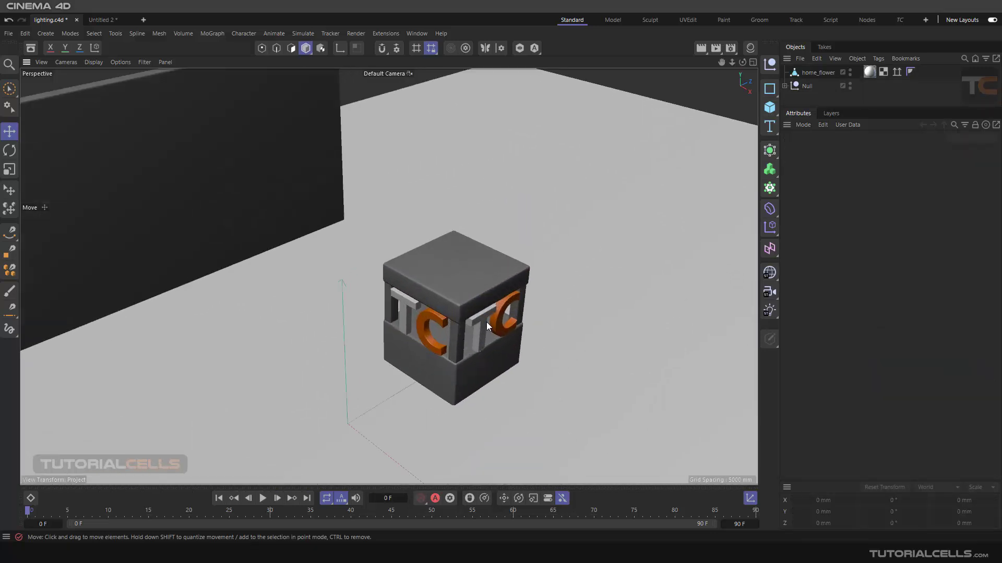
pyautogui.click(768, 312)
pyautogui.moveTo(401, 342); pyautogui.dragTo(490, 287)
pyautogui.hotkey('ctrl', 'z')
pyautogui.moveTo(432, 333); pyautogui.dragTo(529, 278)
pyautogui.moveTo(468, 257); pyautogui.dragTo(340, 238)
pyautogui.keyDown('alt'); pyautogui.moveTo(424, 196); pyautogui.dragTo(387, 239); pyautogui.keyUp('alt')
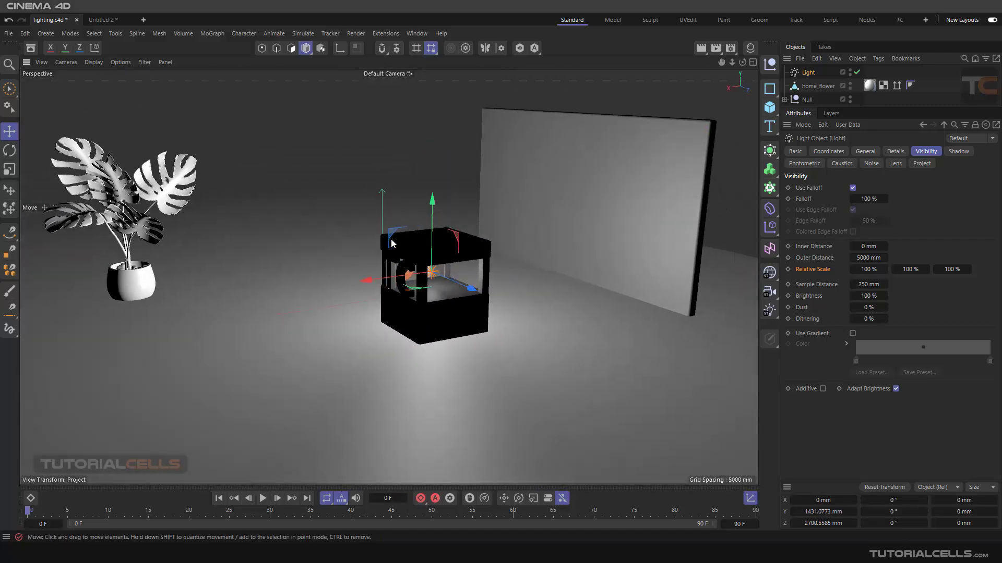
pyautogui.moveTo(468, 285); pyautogui.dragTo(474, 289)
pyautogui.keyDown('alt'); pyautogui.moveTo(331, 266); pyautogui.dragTo(491, 288); pyautogui.keyUp('alt')
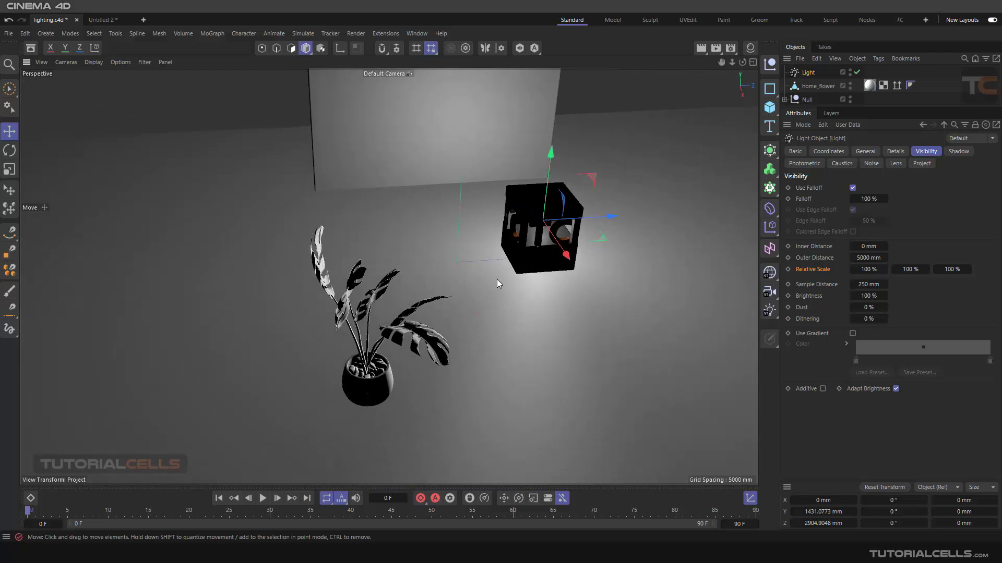
# Step: Set the new light's Visible Light option to Volumetric, leaving Shadow at None, and render the TC box
pyautogui.scroll(4, 545, 227)
pyautogui.scroll(-3, 546, 229)
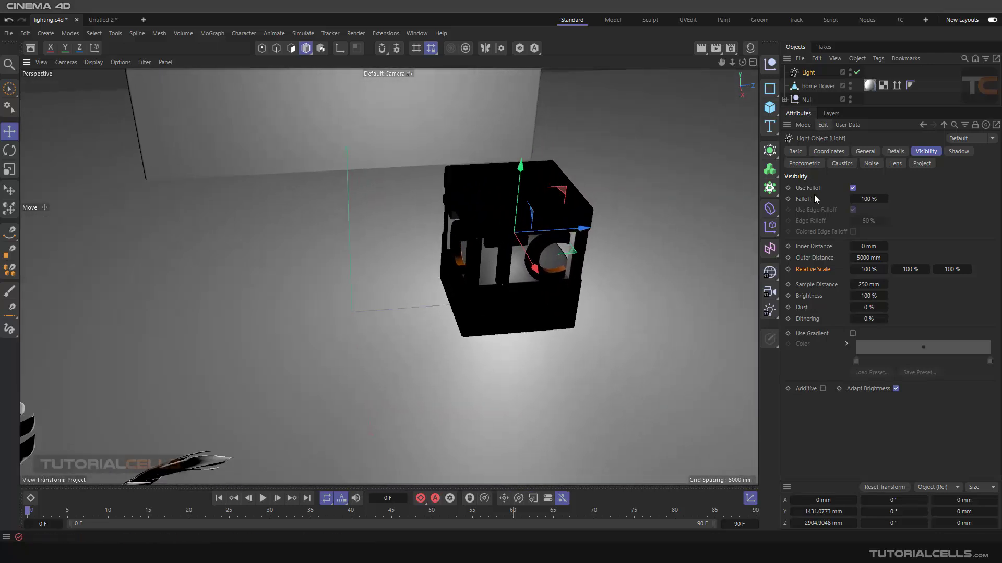
pyautogui.click(866, 151)
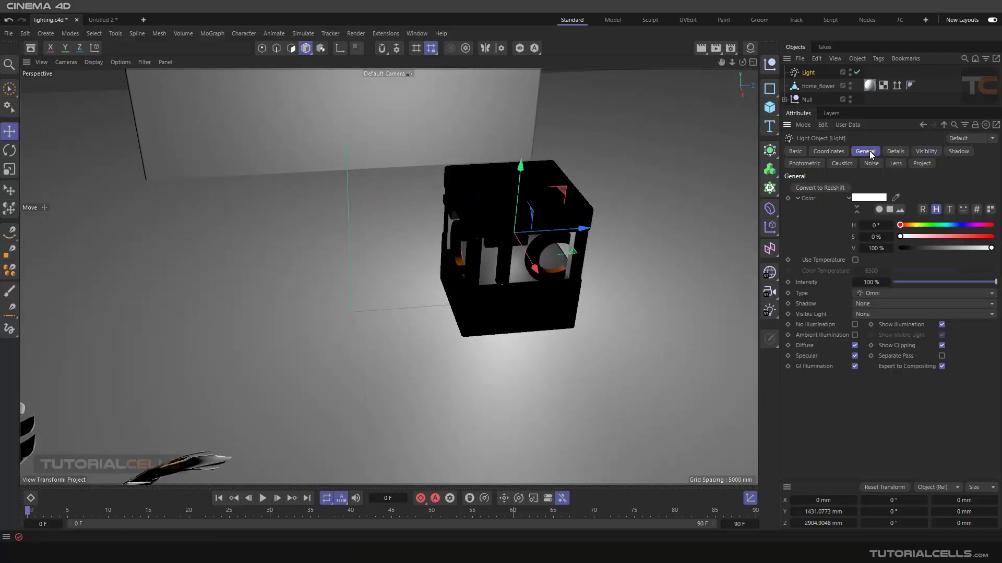
pyautogui.click(863, 304)
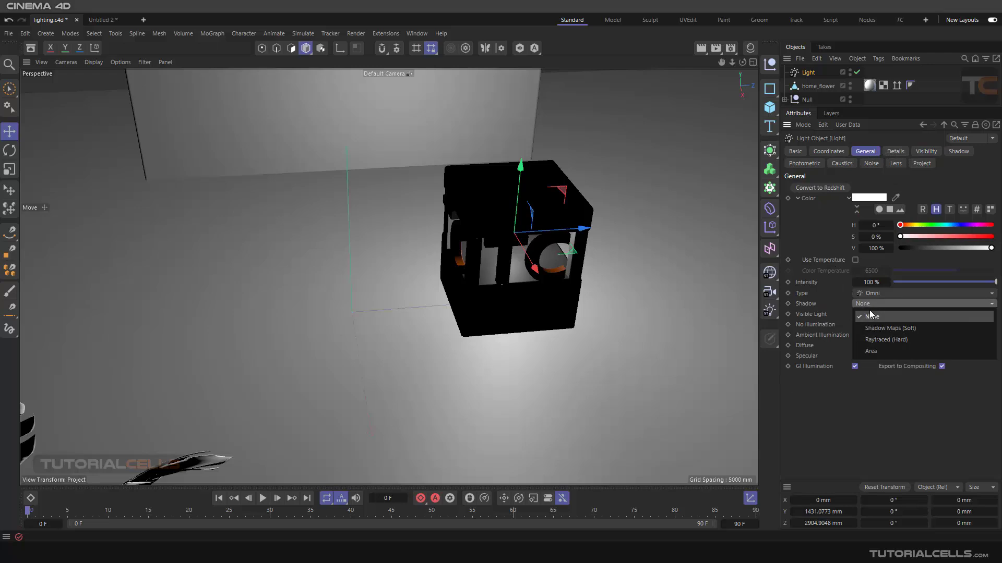
pyautogui.click(827, 315)
pyautogui.click(856, 314)
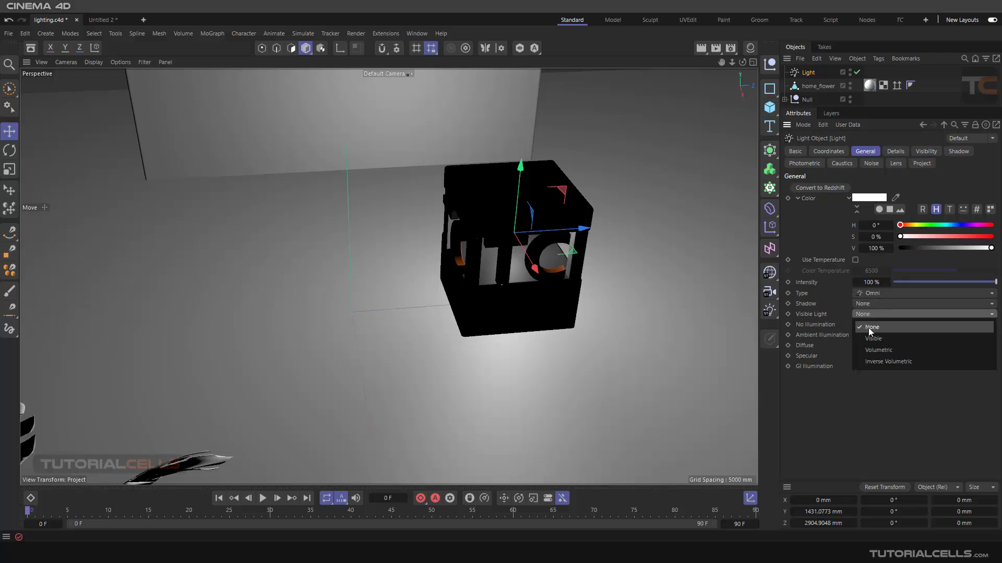
pyautogui.click(875, 349)
pyautogui.keyDown('alt'); pyautogui.moveTo(543, 282); pyautogui.dragTo(675, 105); pyautogui.keyUp('alt')
pyautogui.click(698, 51)
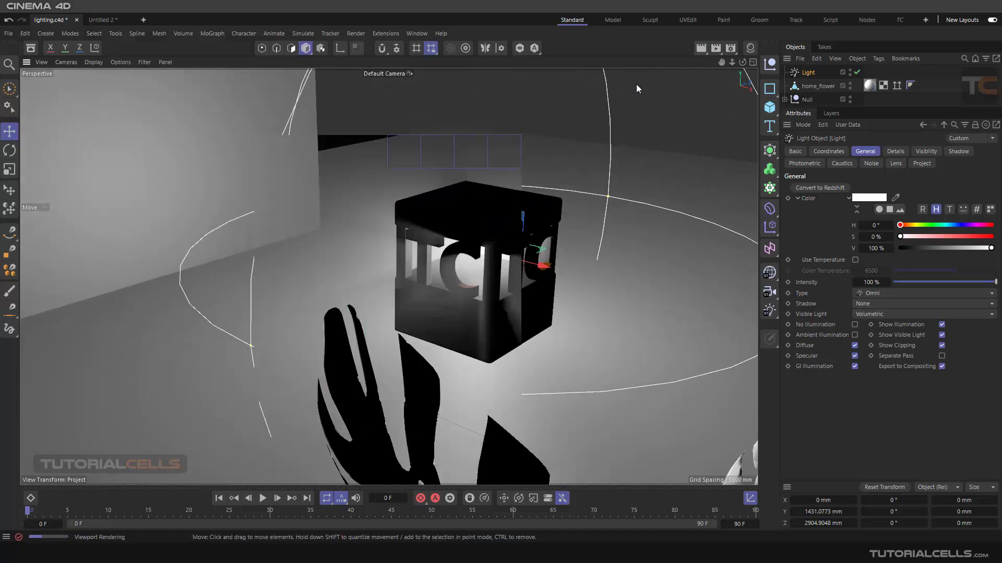
# Step: Move the light within the TC box to about X 416 mm, Z 3207 mm and render the volumetric rays
pyautogui.scroll(2, 542, 255)
pyautogui.moveTo(542, 258)
pyautogui.keyDown('alt'); pyautogui.mouseDown()
pyautogui.moveTo(511, 229)
pyautogui.moveTo(533, 248)
pyautogui.moveTo(528, 269)
pyautogui.mouseUp(); pyautogui.keyUp('alt')
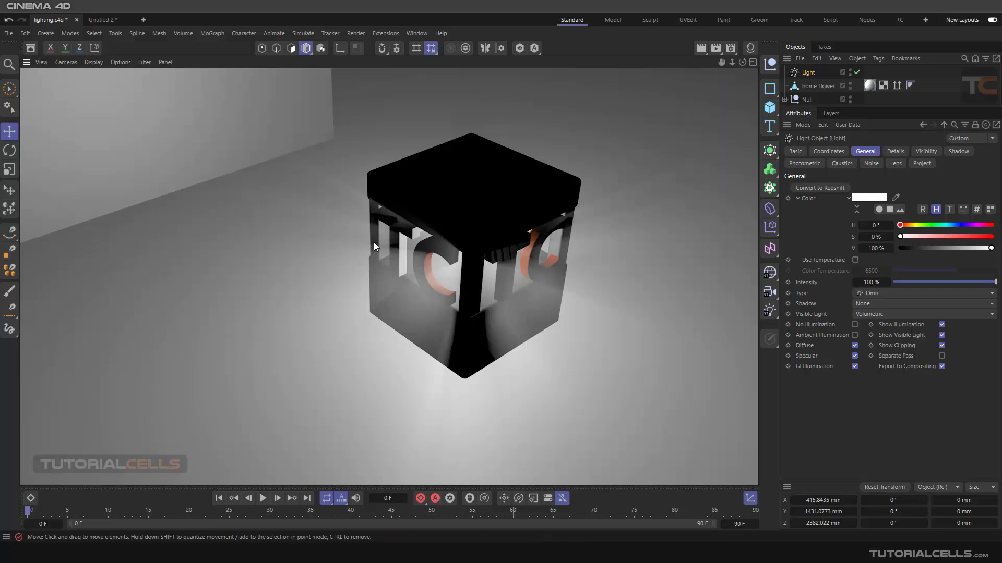
pyautogui.keyDown('alt'); pyautogui.moveTo(479, 246); pyautogui.dragTo(430, 248); pyautogui.keyUp('alt')
pyautogui.keyDown('alt'); pyautogui.moveTo(315, 237); pyautogui.dragTo(295, 236); pyautogui.keyUp('alt')
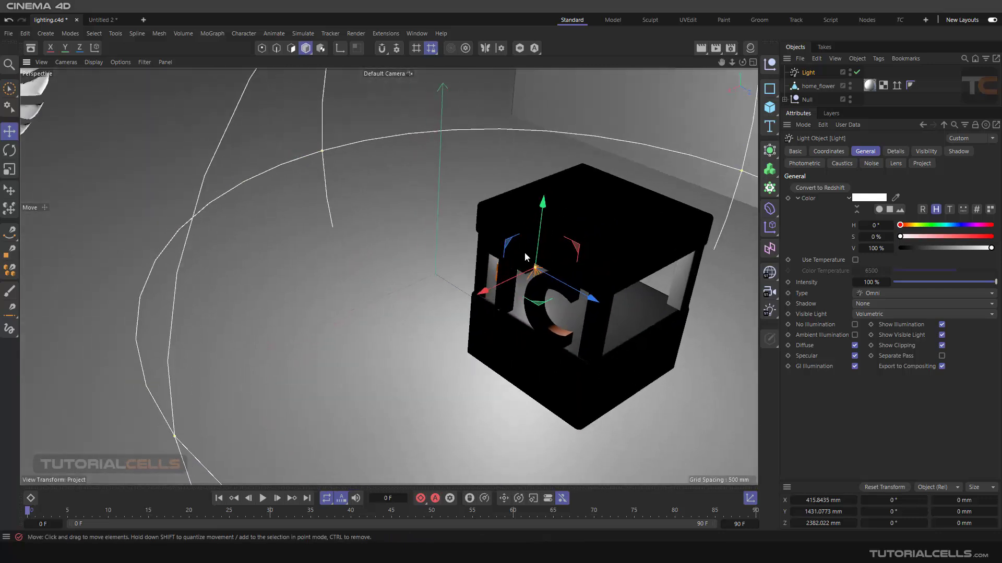
pyautogui.keyDown('alt'); pyautogui.moveTo(524, 252); pyautogui.dragTo(441, 239, button='middle'); pyautogui.keyUp('alt')
pyautogui.moveTo(511, 281); pyautogui.dragTo(576, 297)
pyautogui.click(701, 48)
# Step: Frame the TC box with the plant, render it to the Picture Viewer, and enlarge the image to 125 %
pyautogui.scroll(-6, 505, 232)
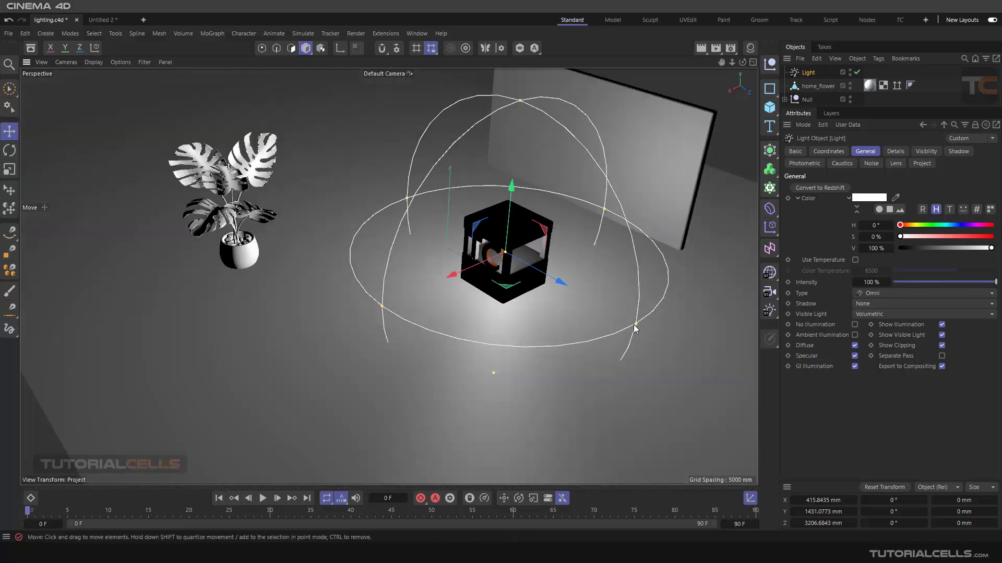
pyautogui.moveTo(634, 325); pyautogui.dragTo(756, 397)
pyautogui.scroll(3, 462, 218)
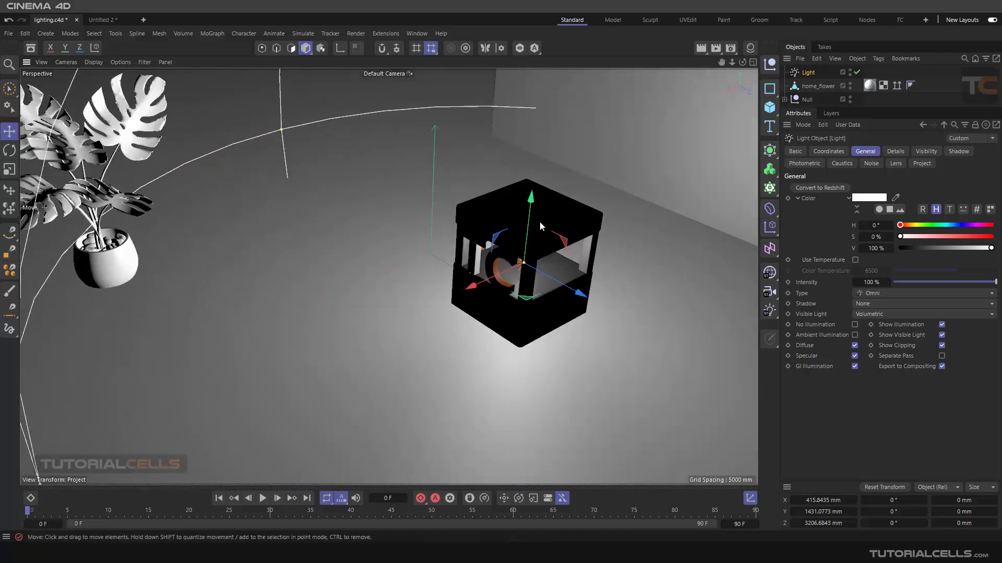
pyautogui.click(714, 48)
pyautogui.moveTo(718, 44); pyautogui.dragTo(480, 45)
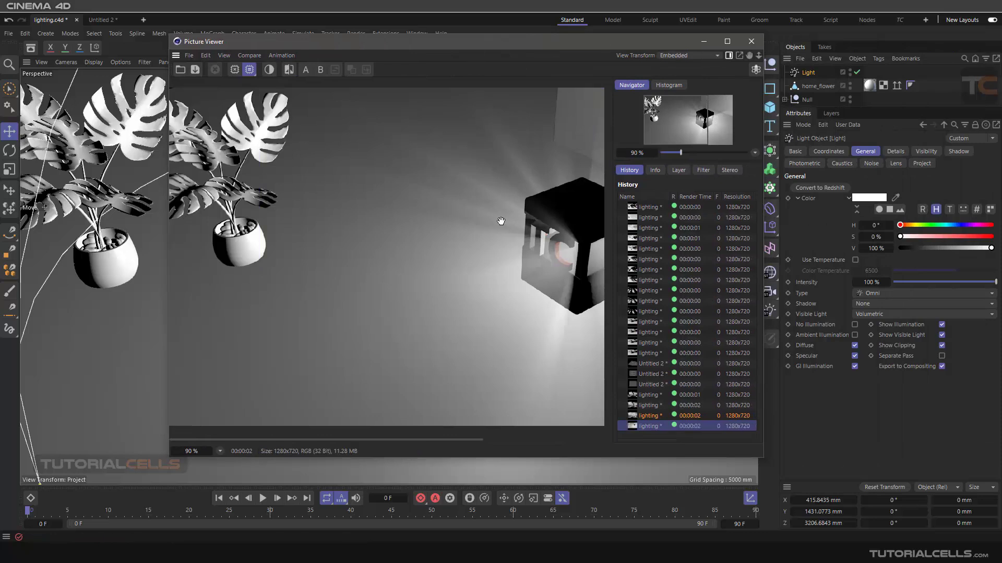
pyautogui.scroll(3, 503, 222)
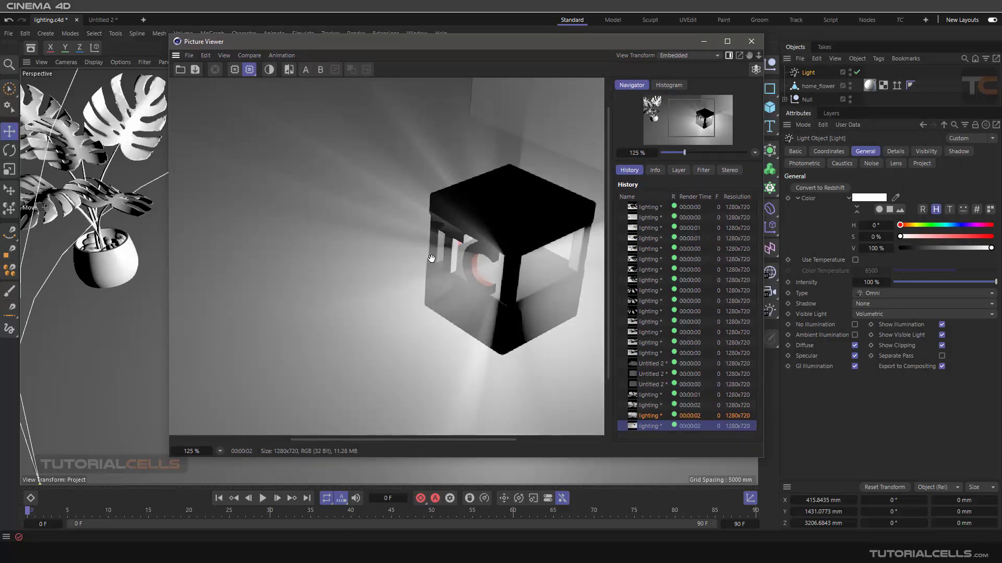
# Step: Close the enlarged render and examine the Sample Distance and Brightness values in the light's Visibility settings
pyautogui.click(750, 41)
pyautogui.click(925, 152)
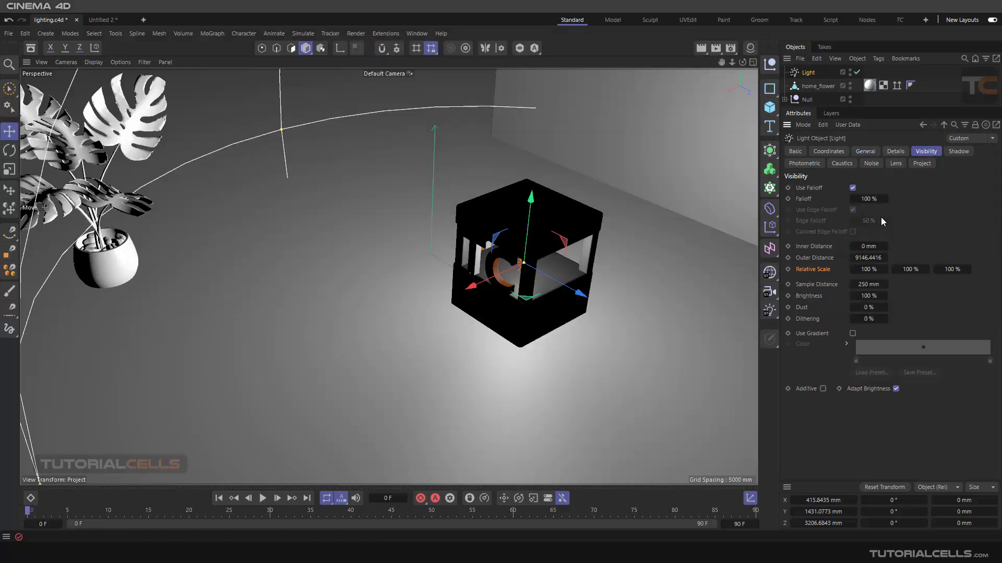
pyautogui.click(862, 286)
pyautogui.click(895, 292)
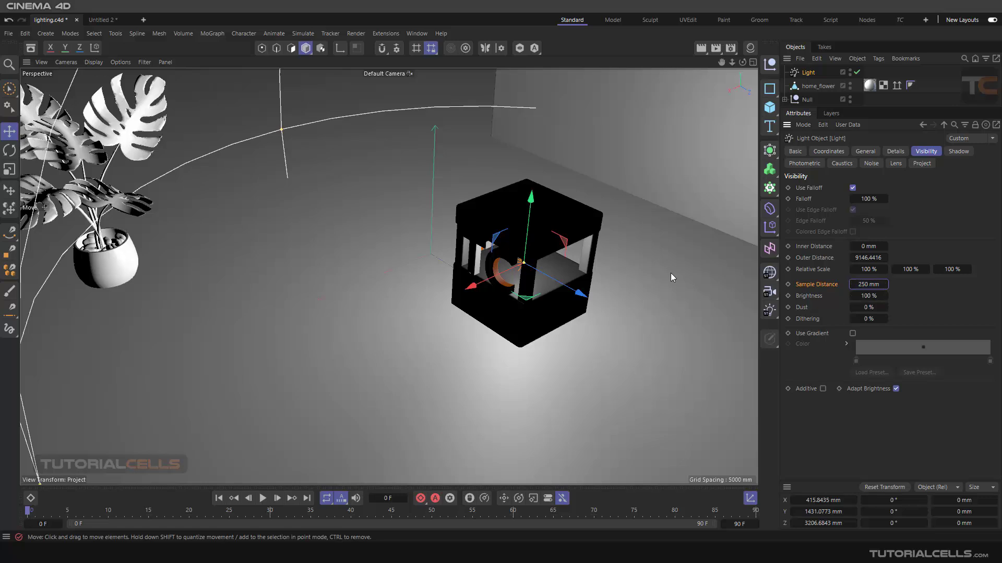
pyautogui.click(818, 297)
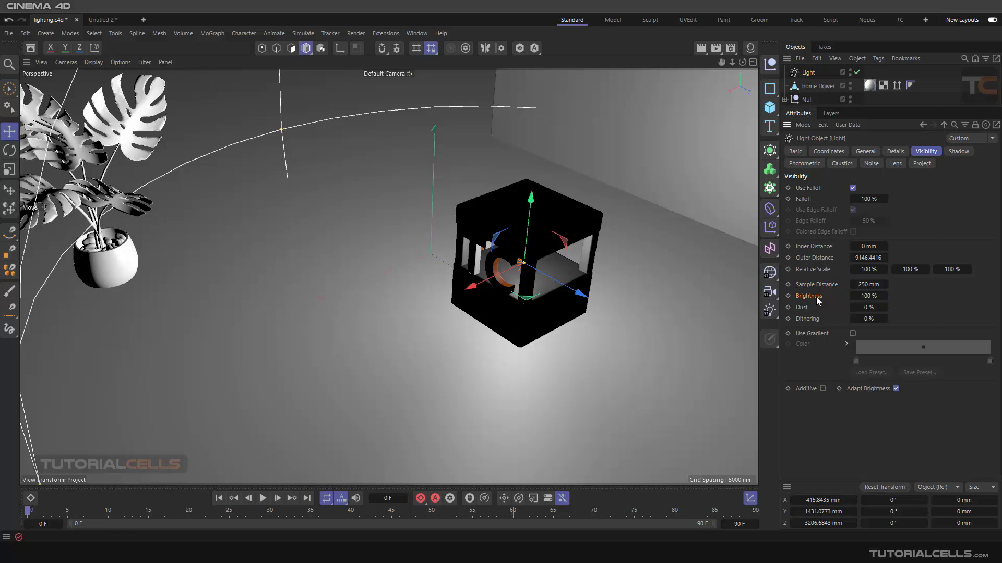
# Step: Render the TC box with the light's Dust set to 100 % and reset Dust to 0 %
pyautogui.moveTo(868, 297)
pyautogui.mouseDown()
pyautogui.moveTo(880, 296)
pyautogui.moveTo(867, 308)
pyautogui.moveTo(880, 307)
pyautogui.mouseUp()
pyautogui.click(702, 48)
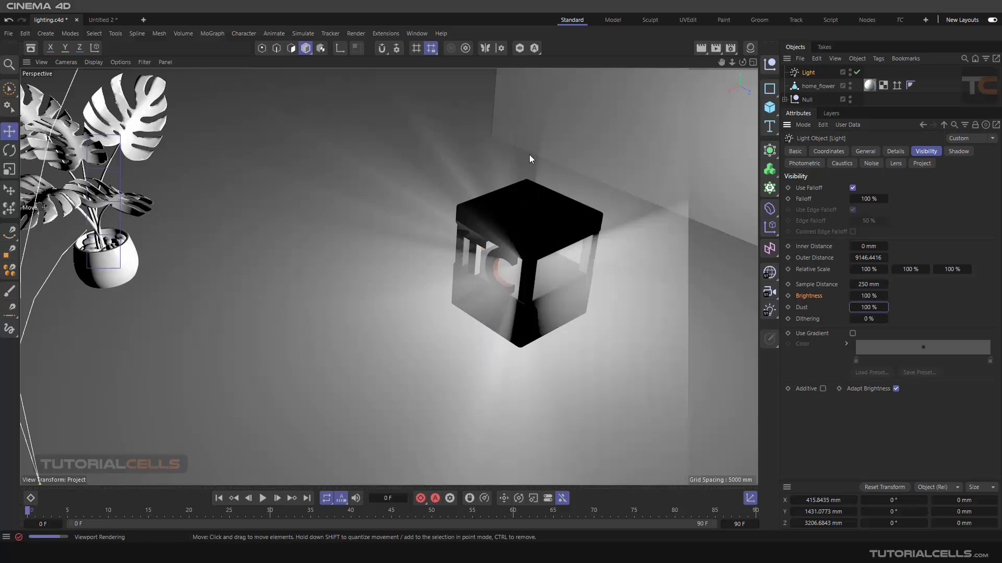
pyautogui.click(809, 308)
pyautogui.rightClick(886, 307)
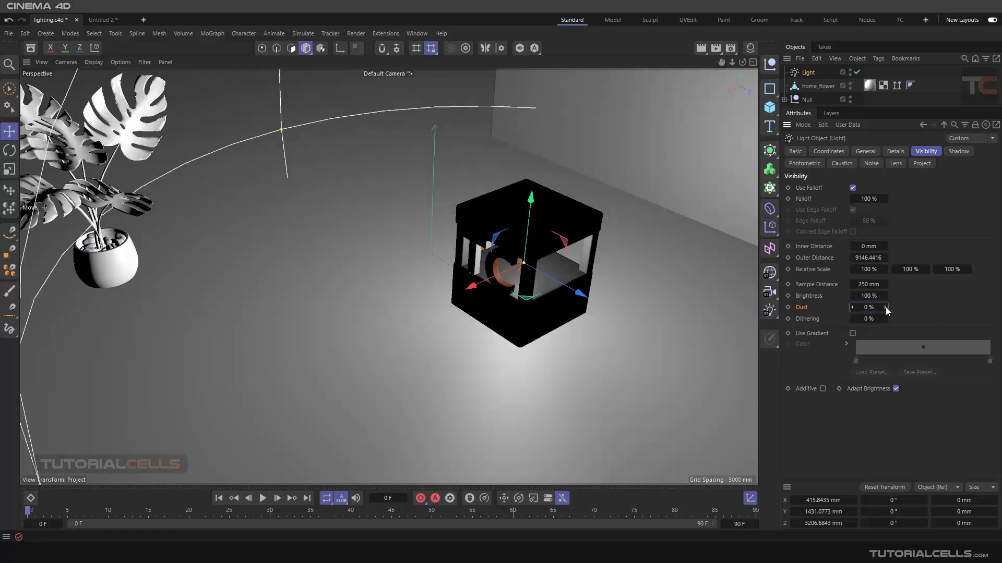
# Step: Duplicate the volumetric light to about Z -6613 mm beside the plant and render the scene with both lights
pyautogui.click(807, 321)
pyautogui.scroll(-5, 596, 324)
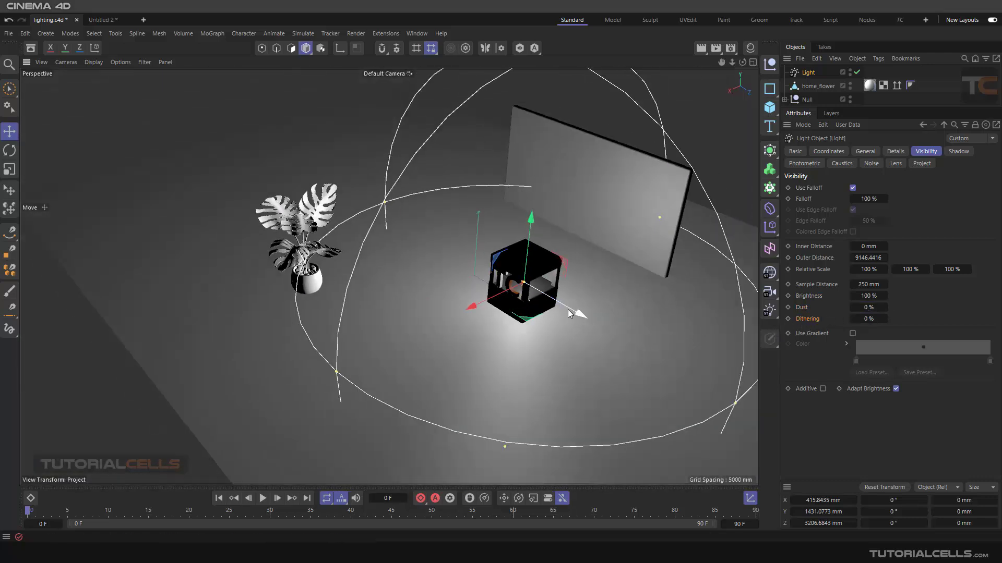
pyautogui.keyDown('ctrl'); pyautogui.moveTo(577, 311); pyautogui.dragTo(443, 256); pyautogui.keyUp('ctrl')
pyautogui.scroll(3, 432, 227)
pyautogui.click(699, 48)
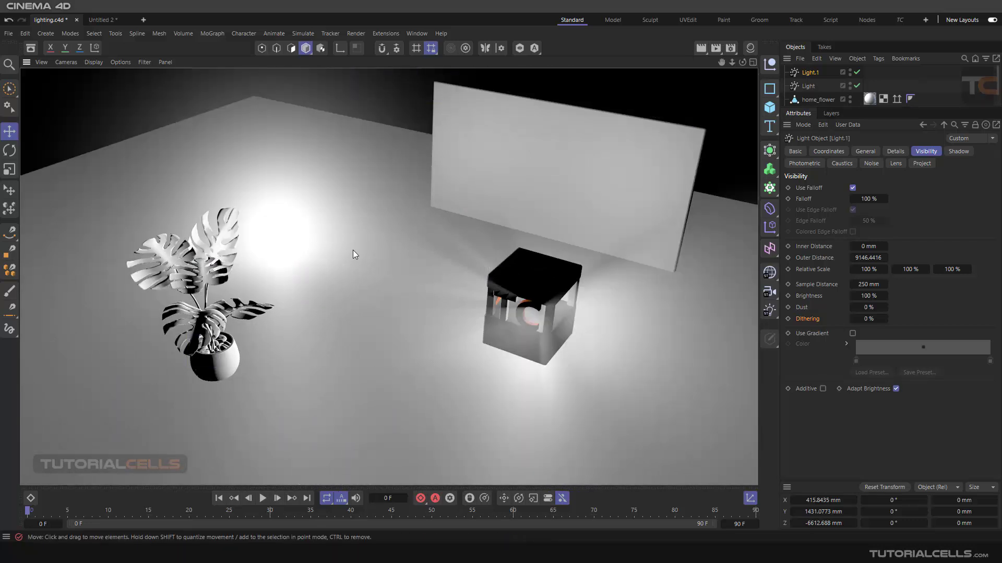
# Step: Compare the General settings of the original light and its copy, and render the scene again
pyautogui.click(807, 85)
pyautogui.click(873, 152)
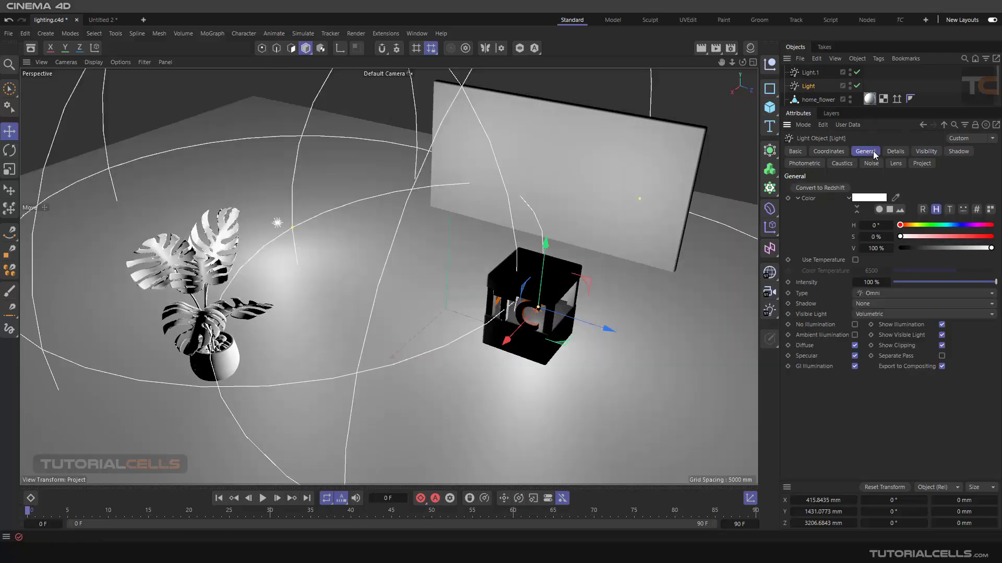
pyautogui.click(808, 73)
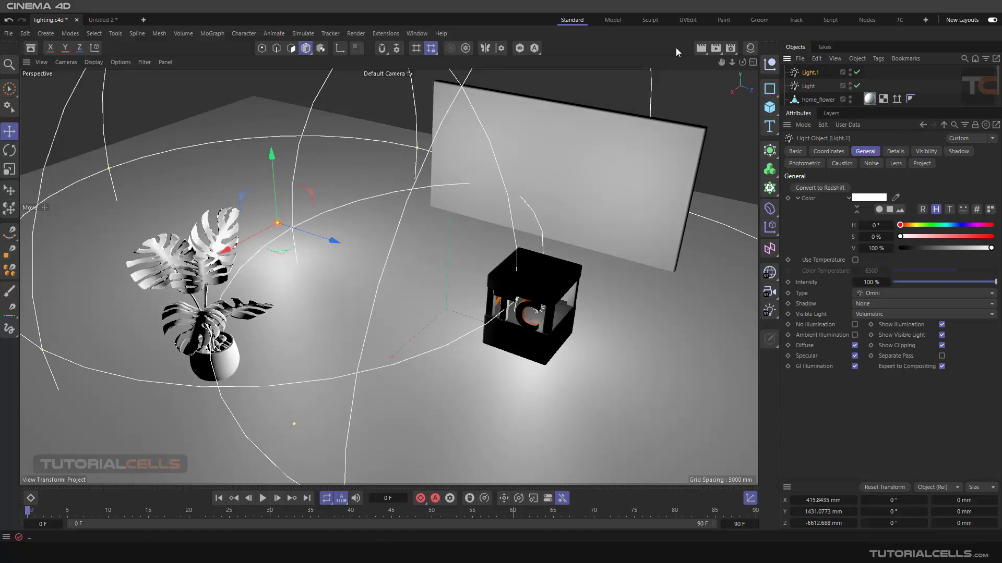
pyautogui.click(701, 48)
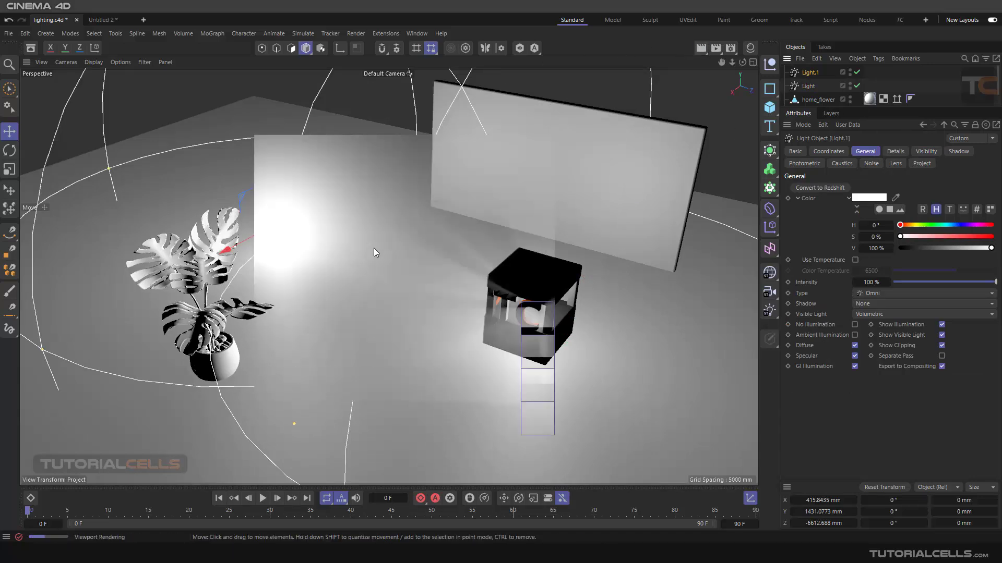
# Step: Show the Visibility settings of the light inside the TC box with both lights' ranges in view
pyautogui.click(807, 85)
pyautogui.click(926, 151)
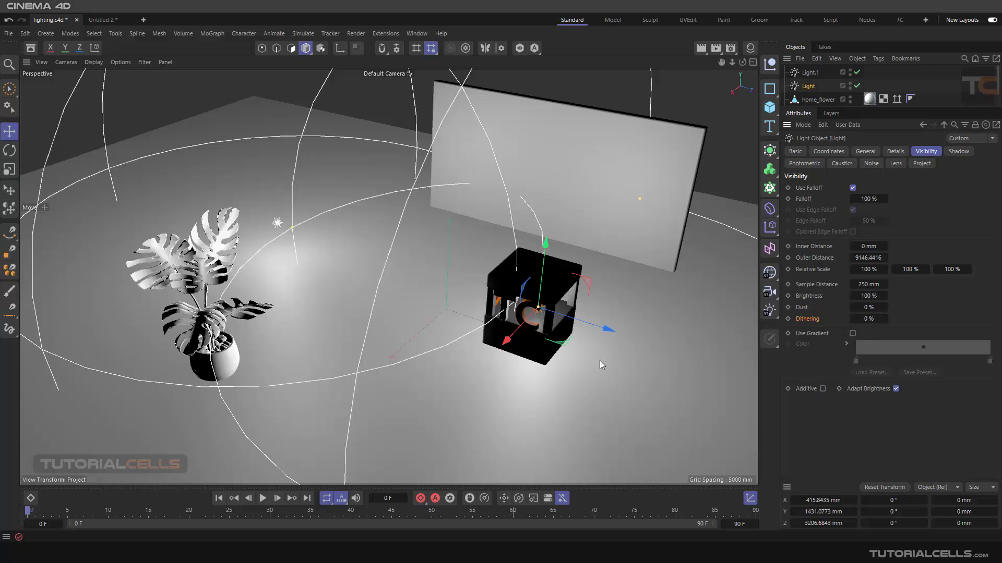
pyautogui.scroll(-8, 416, 271)
pyautogui.scroll(2, 460, 272)
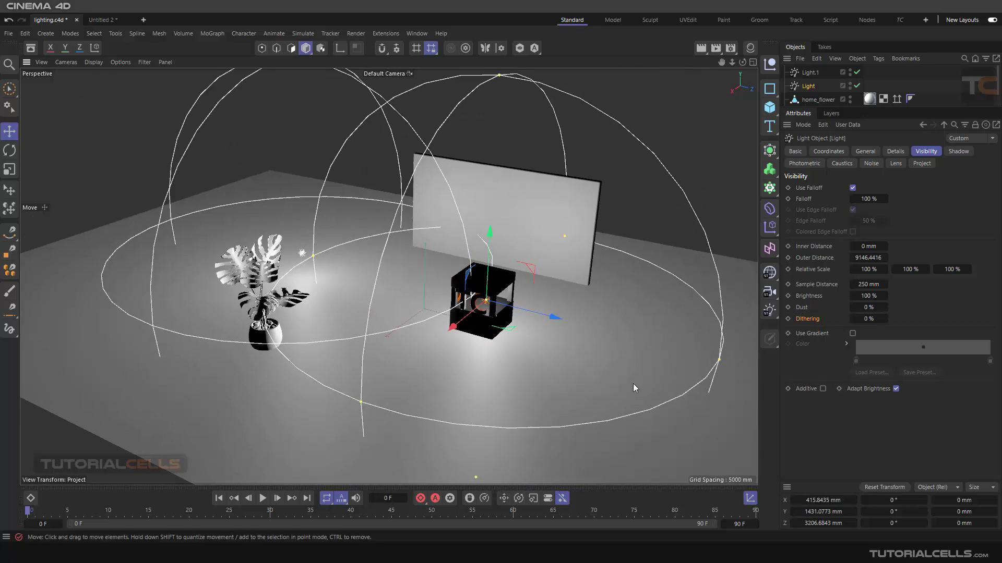
# Step: Switch to Photos to examine the reference images of overlapping orange lights illustrating the Additive option, and return to Cinema 4D
pyautogui.hotkey('alt', 'Tab')
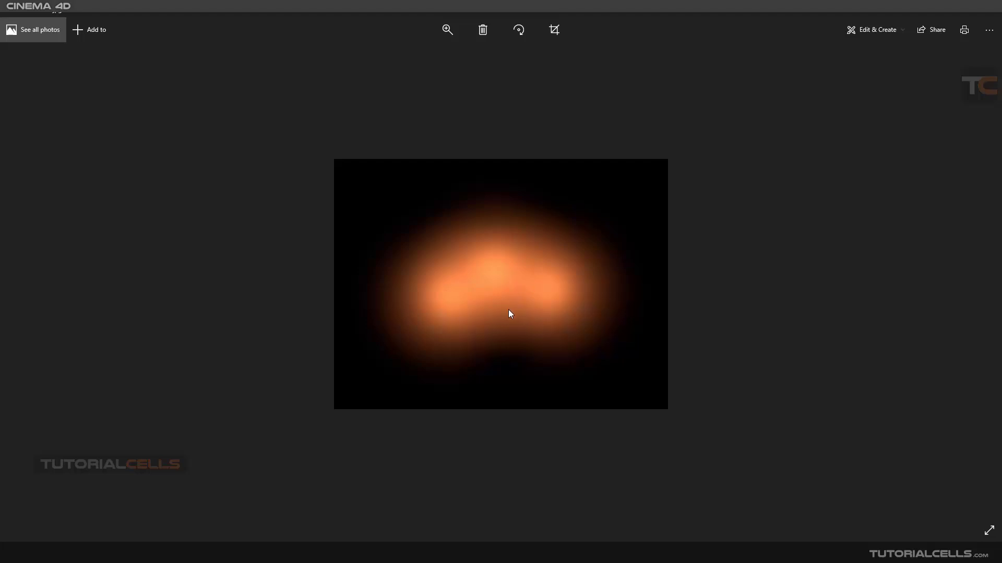
pyautogui.press('Right')
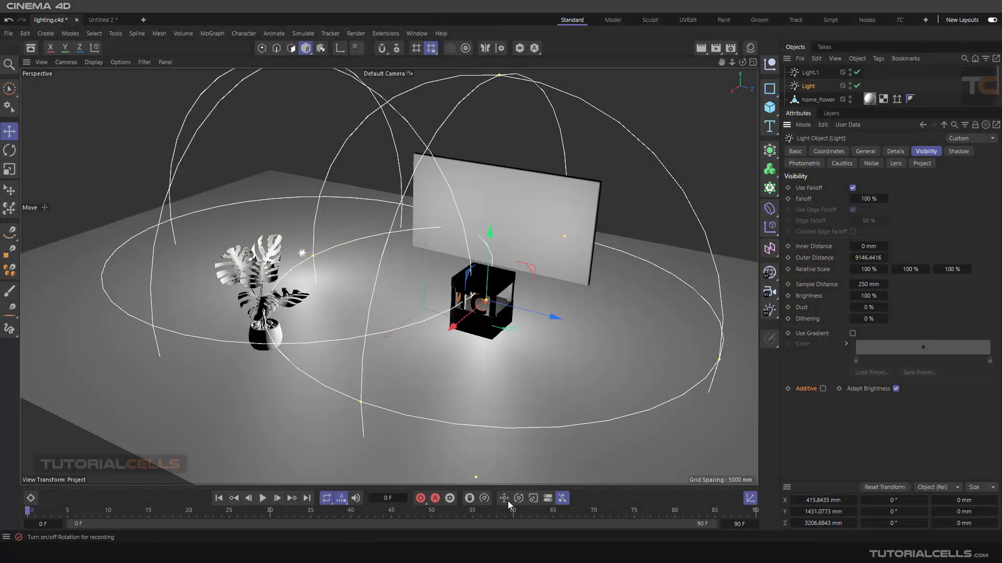
pyautogui.moveTo(480, 554)
pyautogui.click(540, 475)
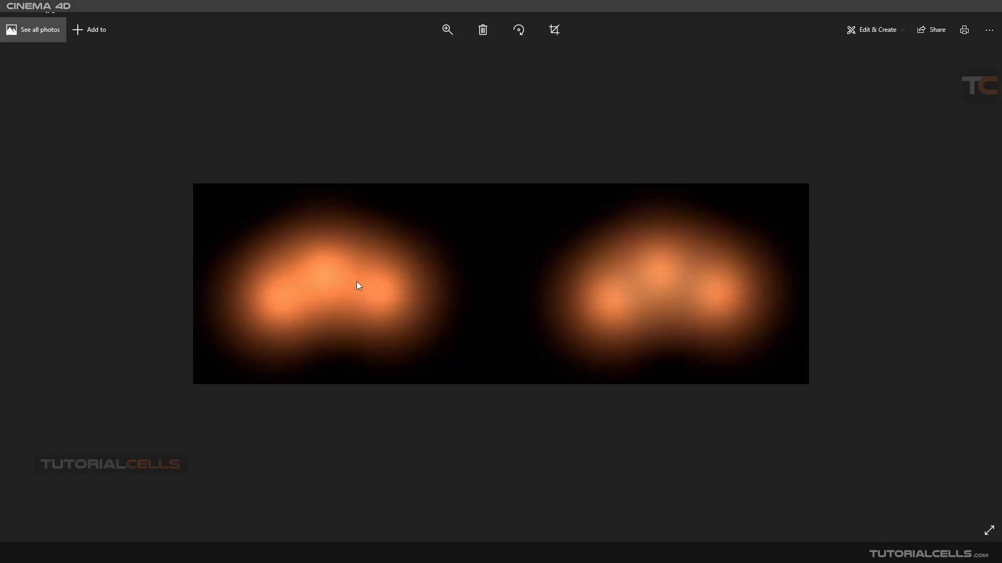
pyautogui.click(934, 13)
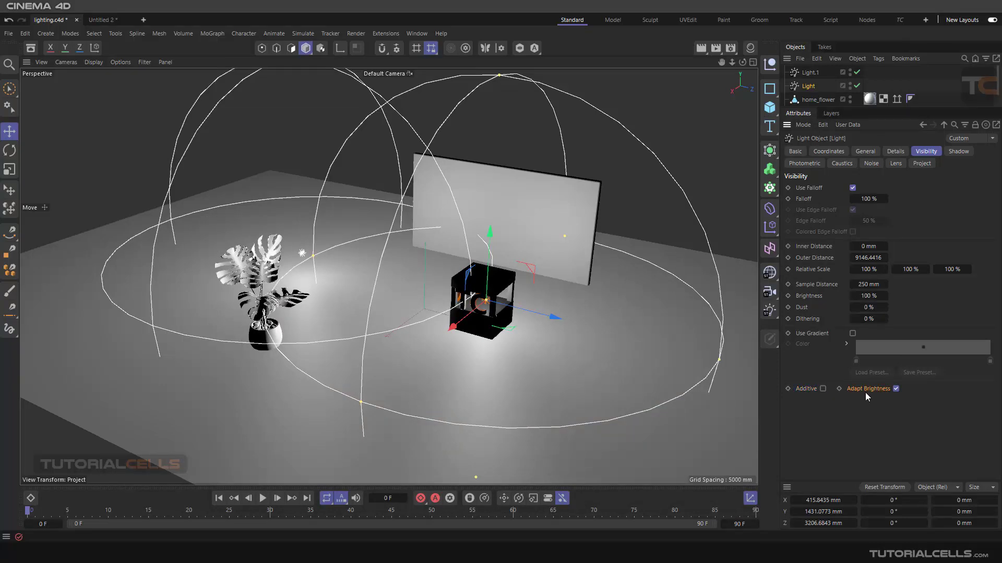
pyautogui.click(460, 513)
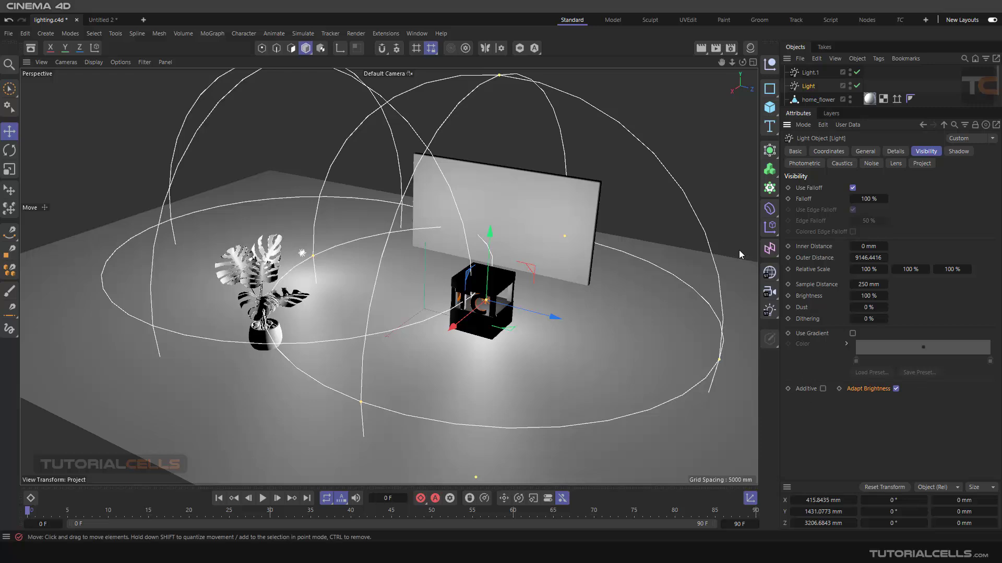
# Step: Set the Visible Light option of the light inside the TC box to None
pyautogui.click(861, 153)
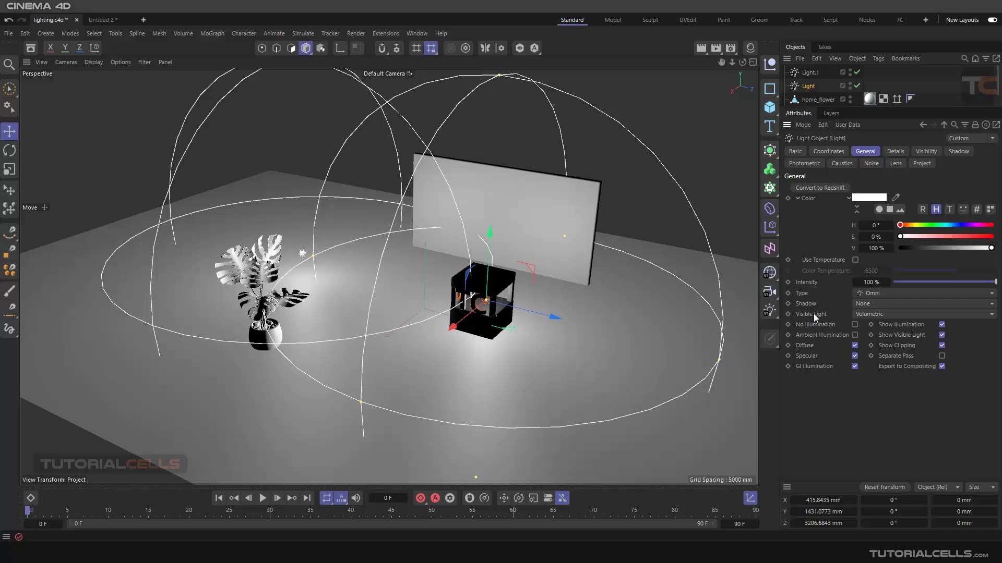
pyautogui.click(858, 314)
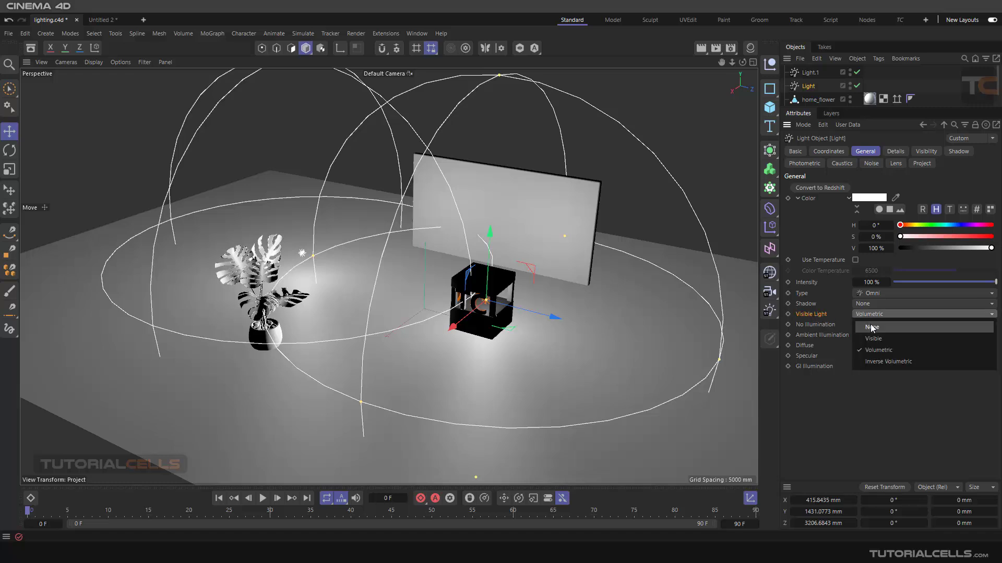
pyautogui.click(872, 327)
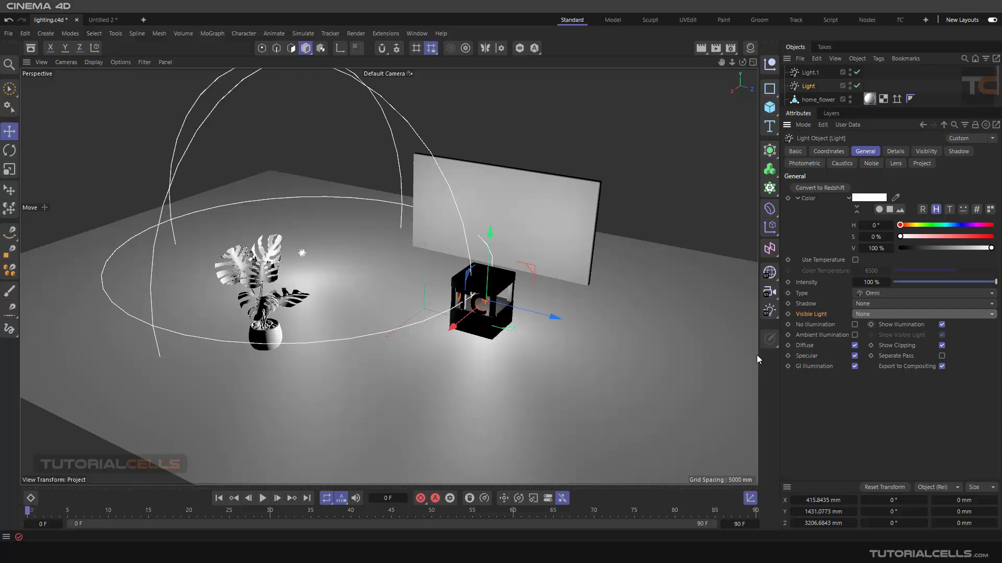